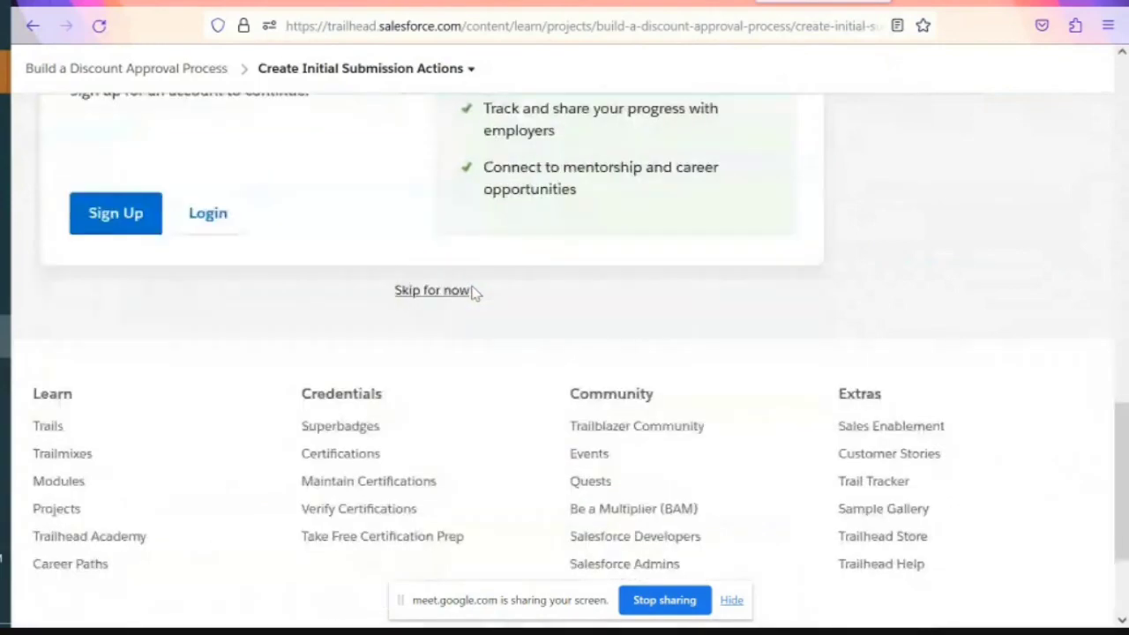
Return to the administrator credential trailmix and open the Approve Records with Approval Processes module
{"action": "scroll", "coordinate": [471, 292], "scroll_direction": "up", "scroll_amount": 4}
{"action": "key", "text": "alt+Left"}
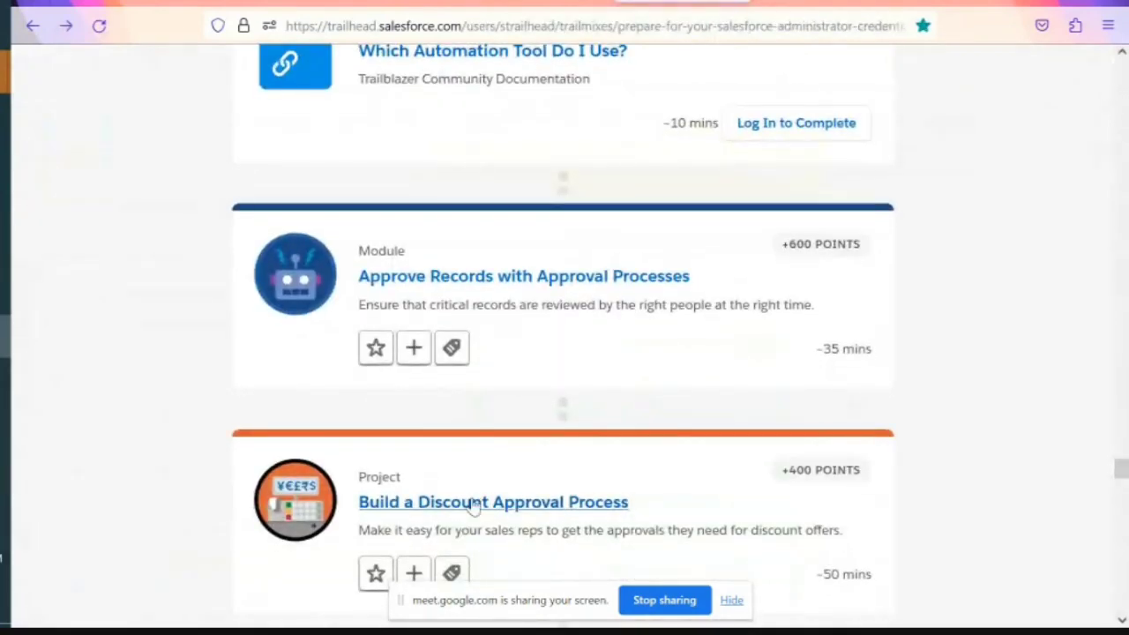
{"action": "left_click", "coordinate": [524, 276]}
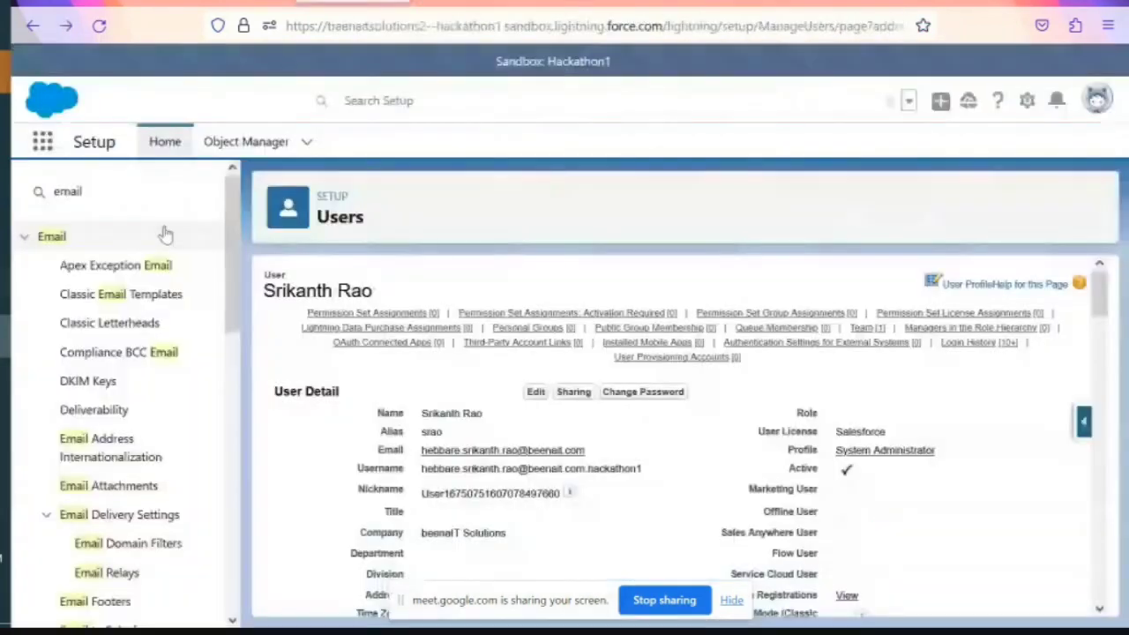
In the Salesforce Setup page, search the setup options for "approval" and open Approval Processes
{"action": "left_click", "coordinate": [125, 201]}
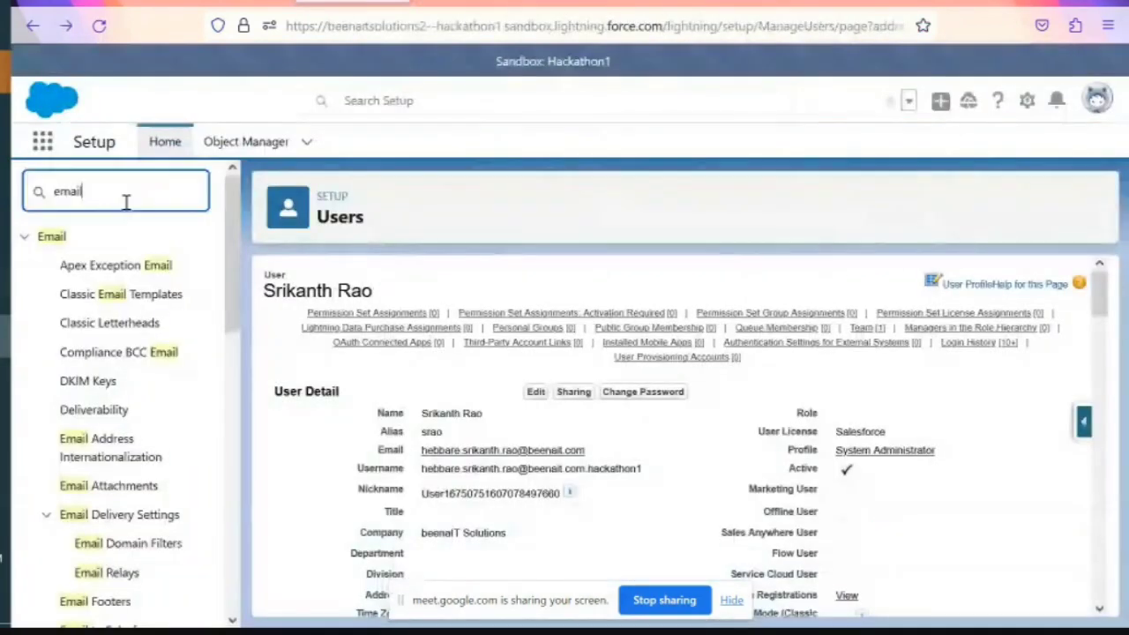
{"action": "key", "text": "BackSpace"}
{"action": "key", "text": "BackSpace"}
{"action": "key", "text": "BackSpace"}
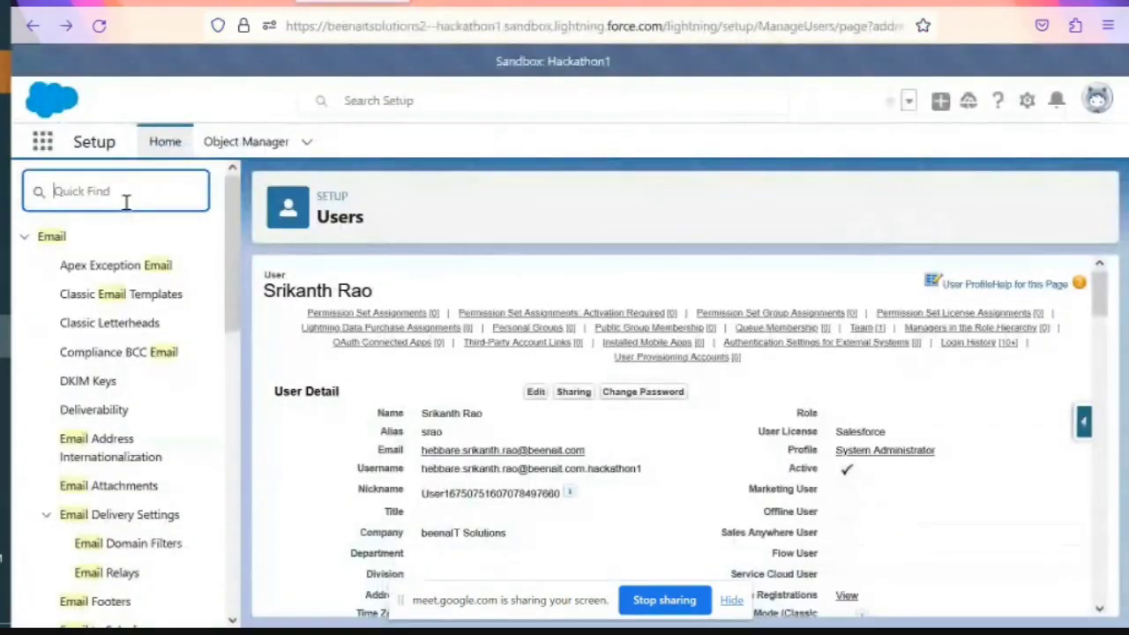
{"action": "type", "text": "approval"}
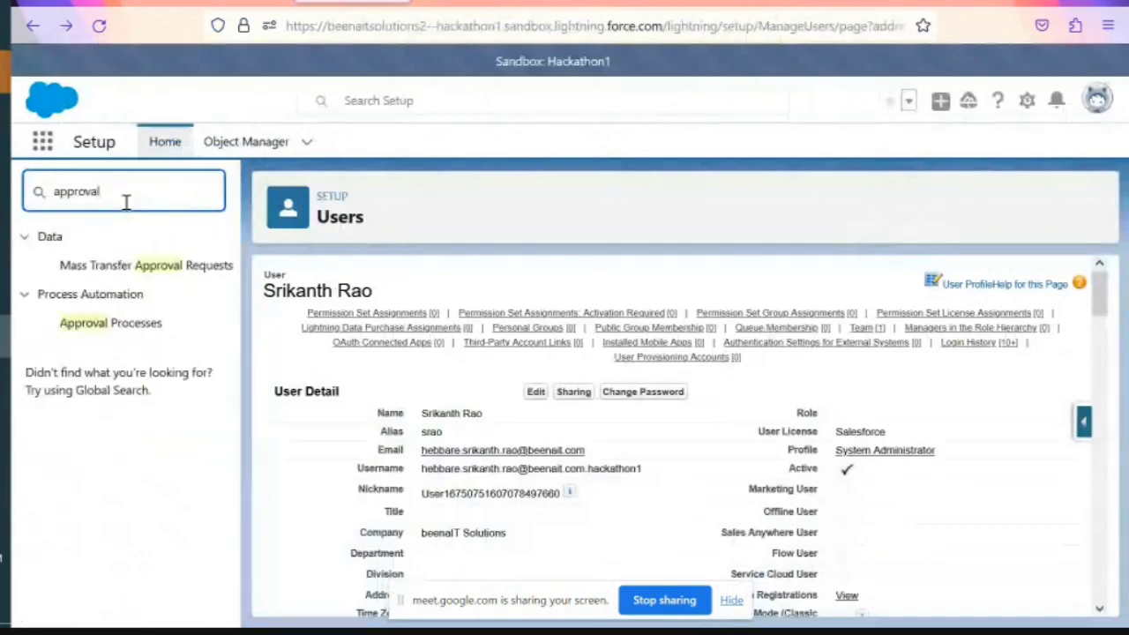
{"action": "left_click", "coordinate": [101, 332]}
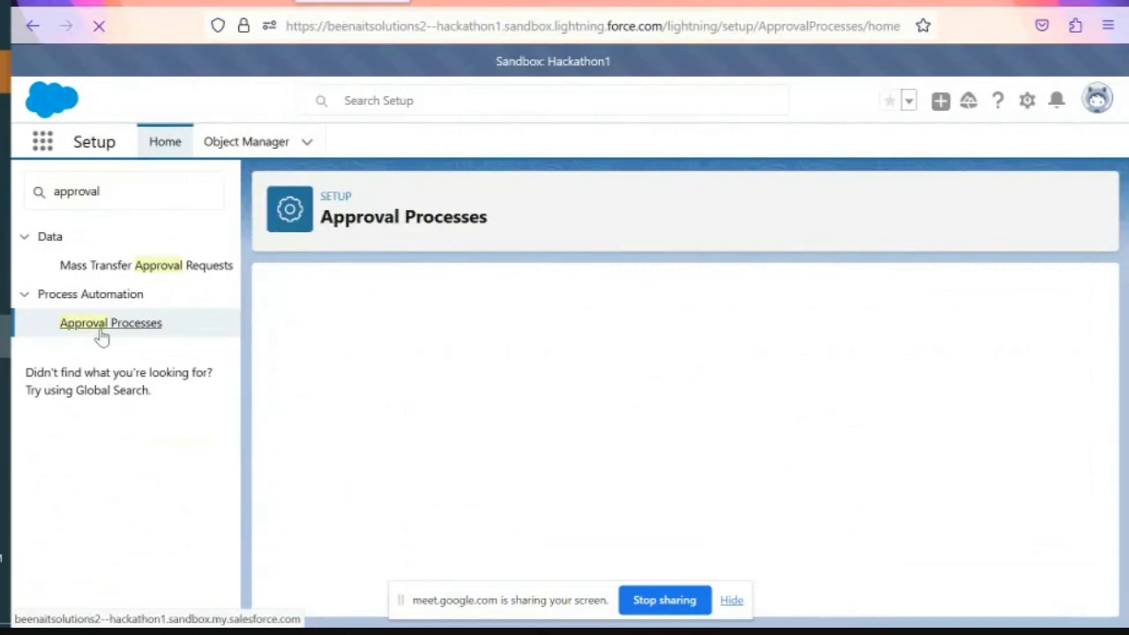
Open the Discount Approval Process from the active approval processes for Opportunity
{"action": "scroll", "coordinate": [428, 378], "scroll_direction": "down", "scroll_amount": 2}
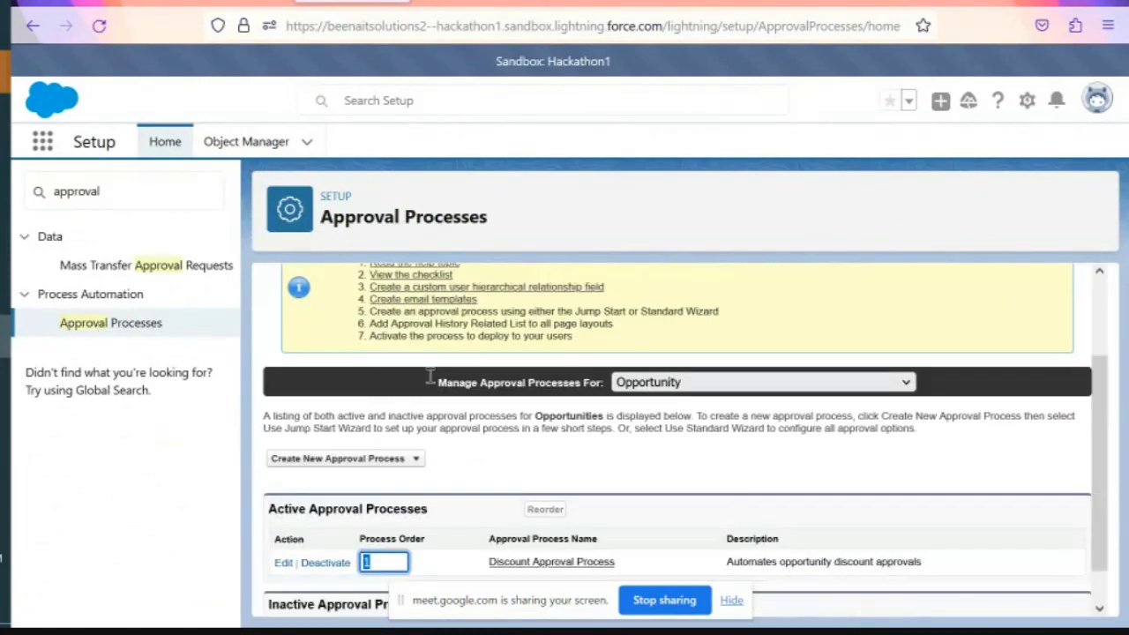
{"action": "left_click", "coordinate": [495, 432]}
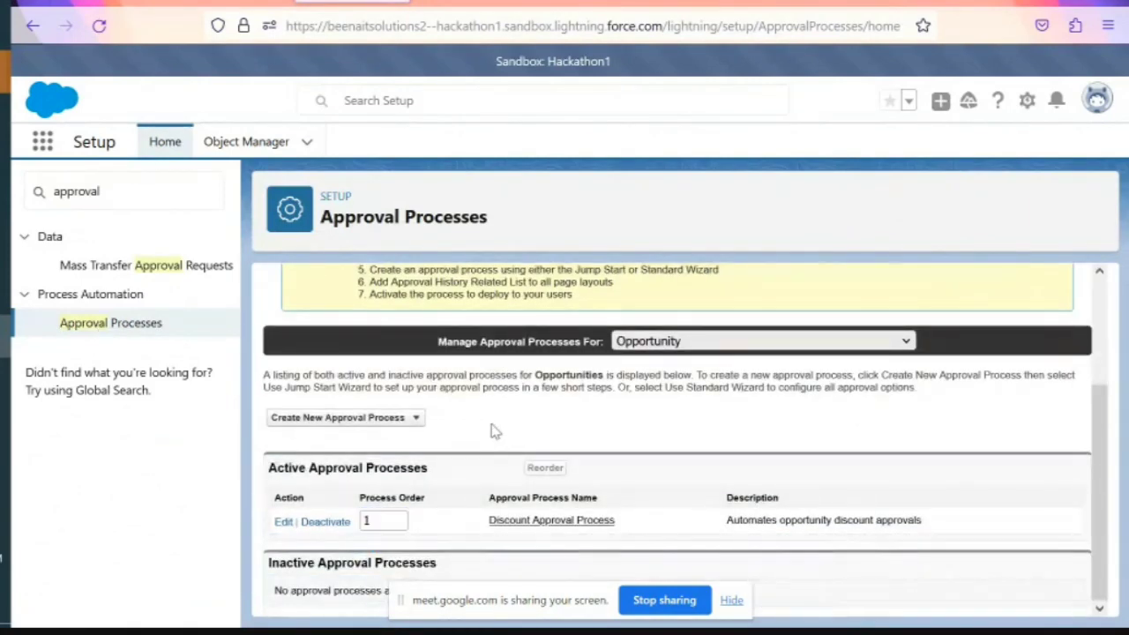
{"action": "double_click", "coordinate": [395, 519]}
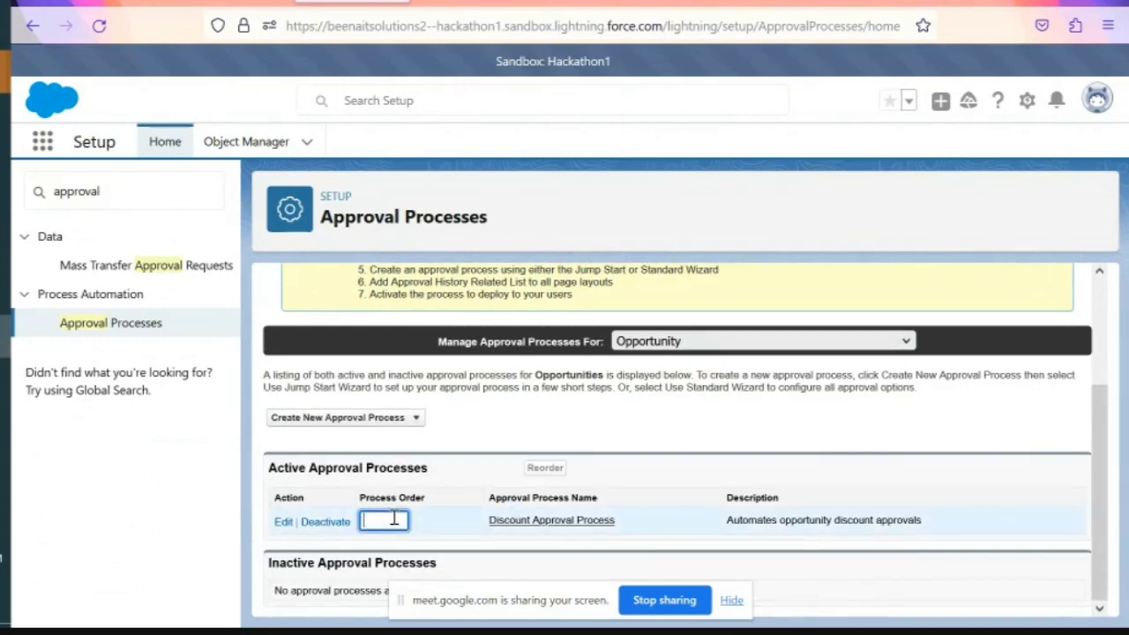
{"action": "left_click", "coordinate": [498, 528]}
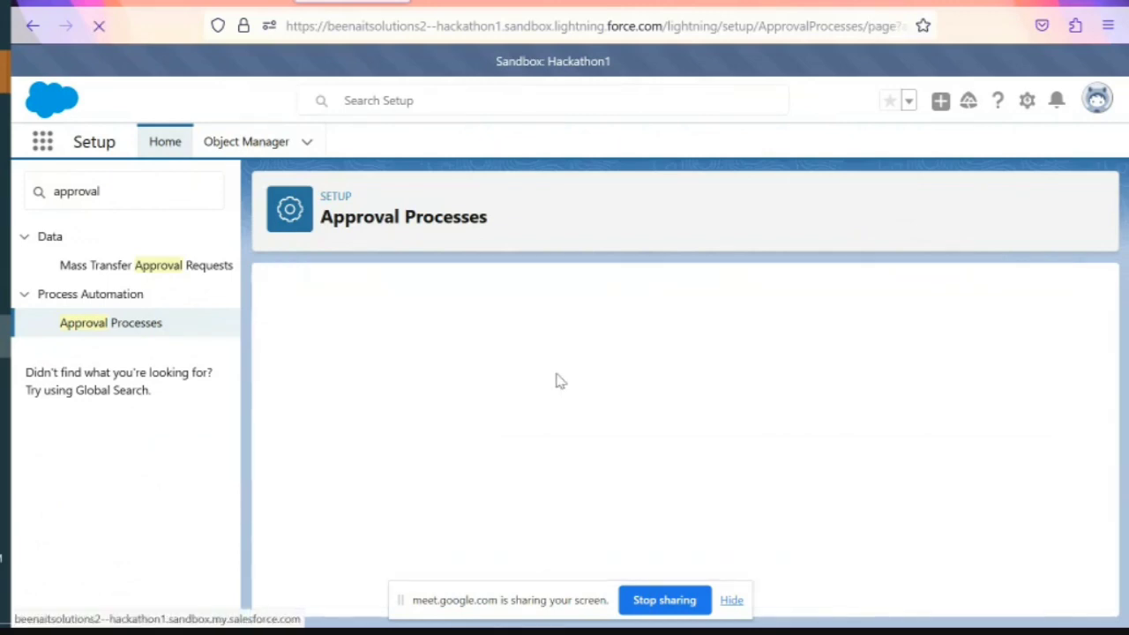
Examine the process definition details, including the Active, next approver and Allow Submitters to Recall Approval Requests settings
{"action": "scroll", "coordinate": [581, 439], "scroll_direction": "down", "scroll_amount": 2}
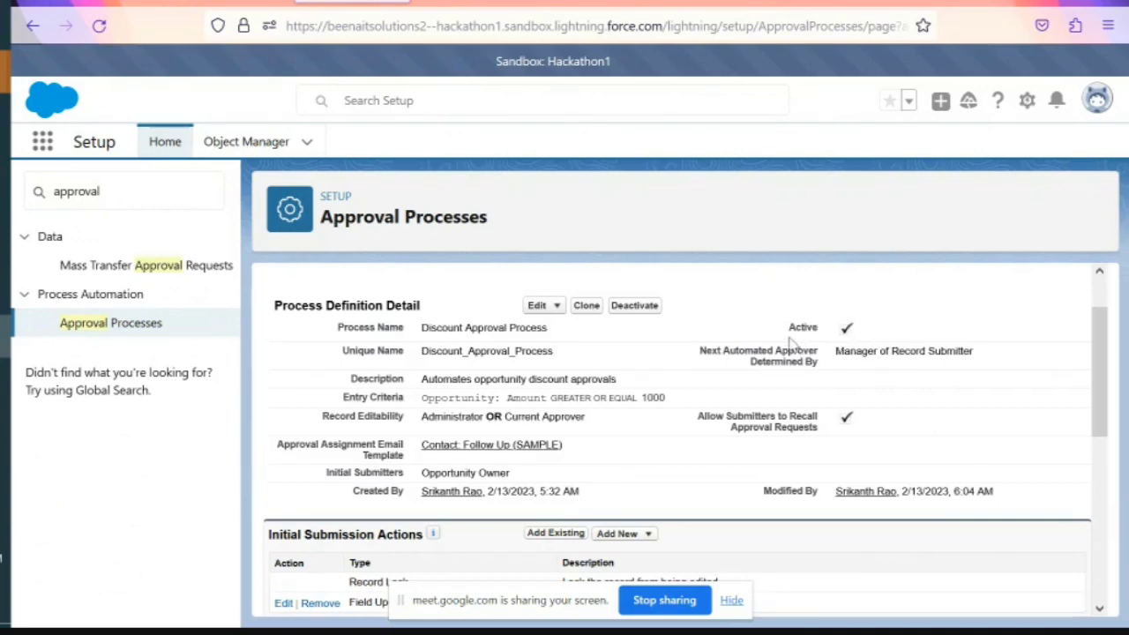
{"action": "left_click_drag", "start_coordinate": [792, 328], "coordinate": [878, 334]}
{"action": "left_click_drag", "start_coordinate": [701, 416], "coordinate": [838, 441]}
{"action": "left_click", "coordinate": [838, 441]}
{"action": "scroll", "coordinate": [694, 363], "scroll_direction": "down", "scroll_amount": 5}
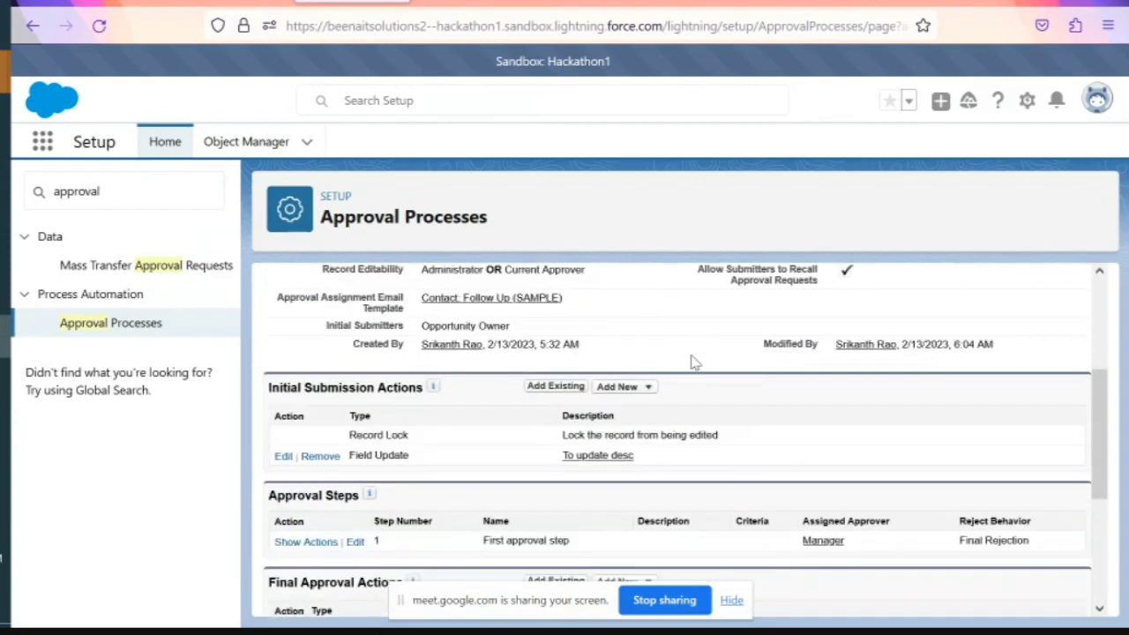
Review the Approval Steps and Initial Submission Actions sections, and view the action types that can be added to Final Approval Actions
{"action": "left_click_drag", "start_coordinate": [366, 364], "coordinate": [270, 354]}
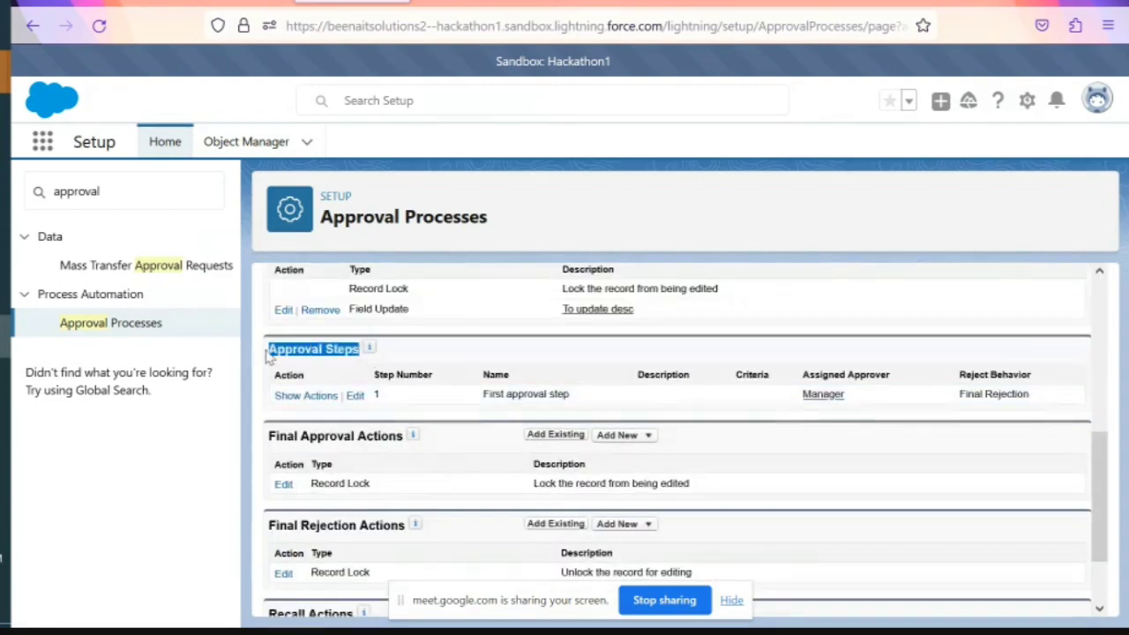
{"action": "scroll", "coordinate": [595, 374], "scroll_direction": "up", "scroll_amount": 2}
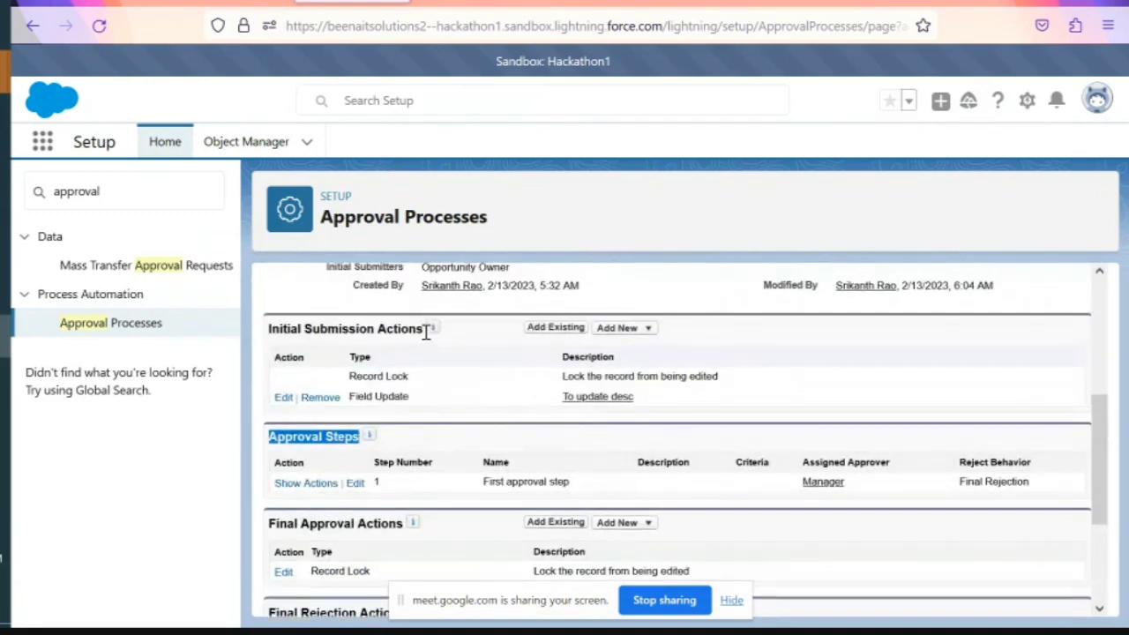
{"action": "left_click_drag", "start_coordinate": [426, 330], "coordinate": [278, 332]}
{"action": "scroll", "coordinate": [504, 357], "scroll_direction": "down", "scroll_amount": 3}
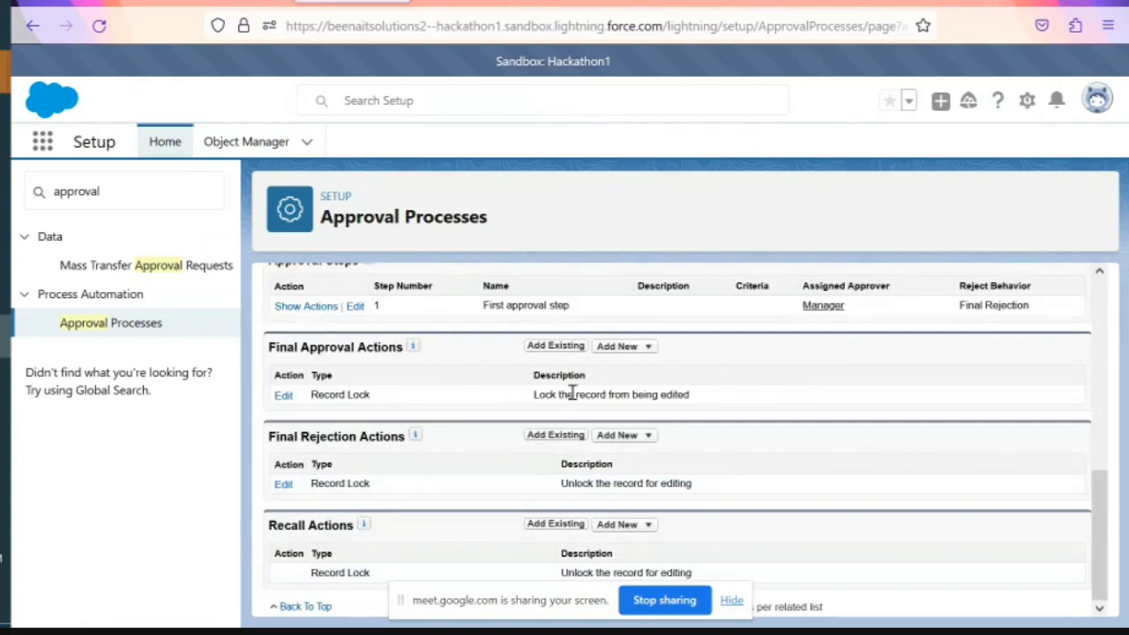
{"action": "left_click", "coordinate": [631, 352]}
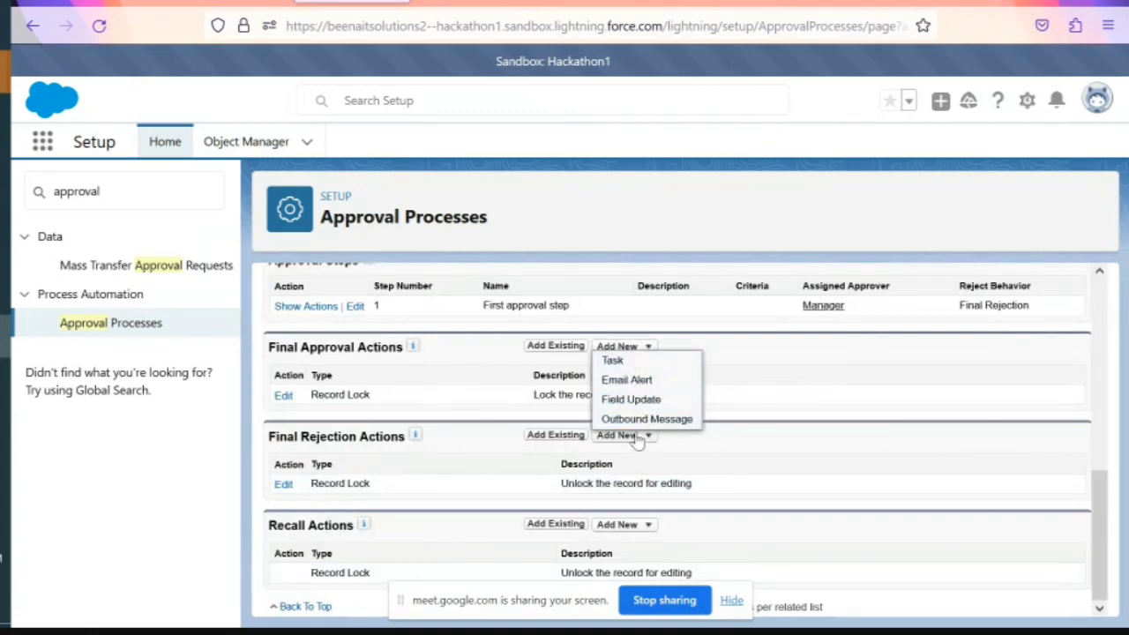
{"action": "left_click", "coordinate": [742, 358]}
{"action": "scroll", "coordinate": [735, 373], "scroll_direction": "up", "scroll_amount": 1}
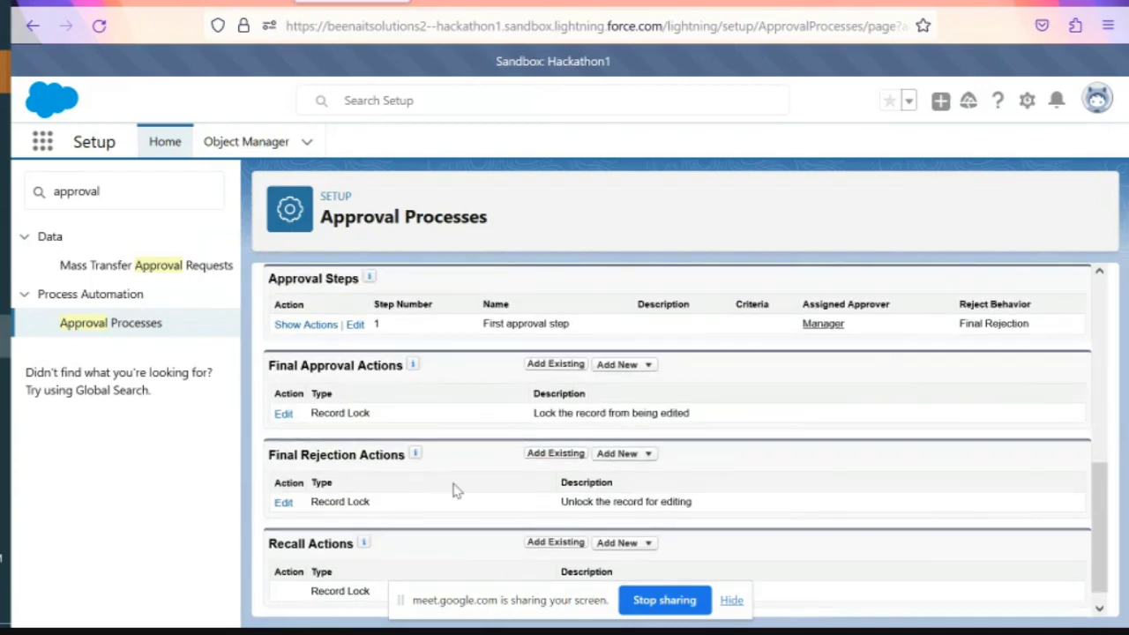
Compare the Record Lock initial submission action with the approval step details, and open the first approval step for editing
{"action": "scroll", "coordinate": [453, 492], "scroll_direction": "up", "scroll_amount": 3}
{"action": "scroll", "coordinate": [455, 490], "scroll_direction": "up", "scroll_amount": 2}
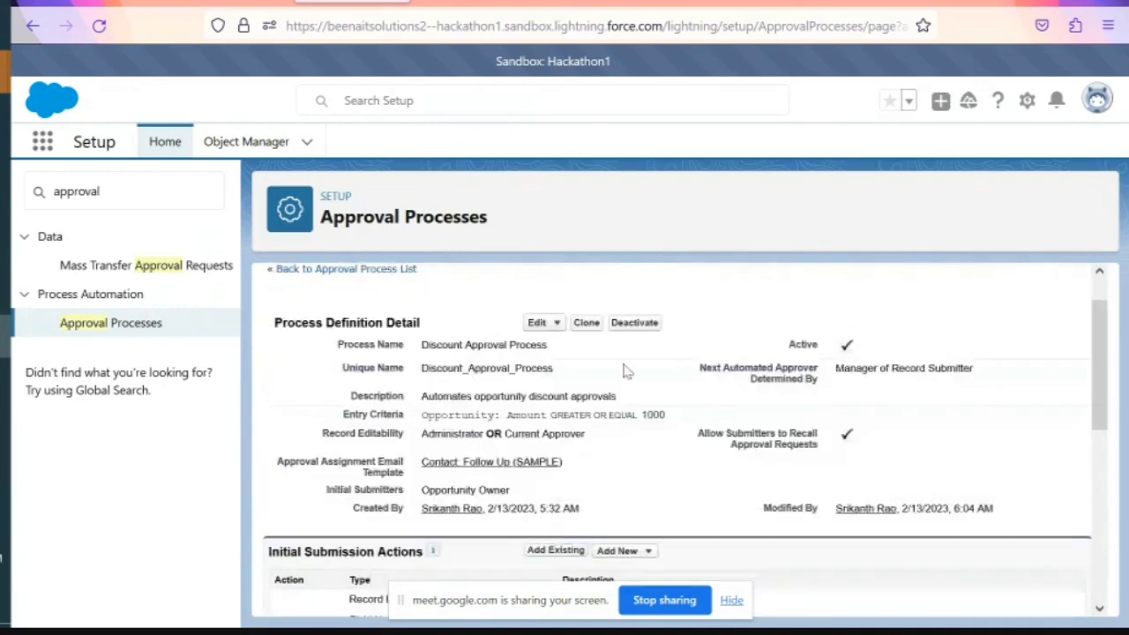
{"action": "scroll", "coordinate": [694, 350], "scroll_direction": "down", "scroll_amount": 3}
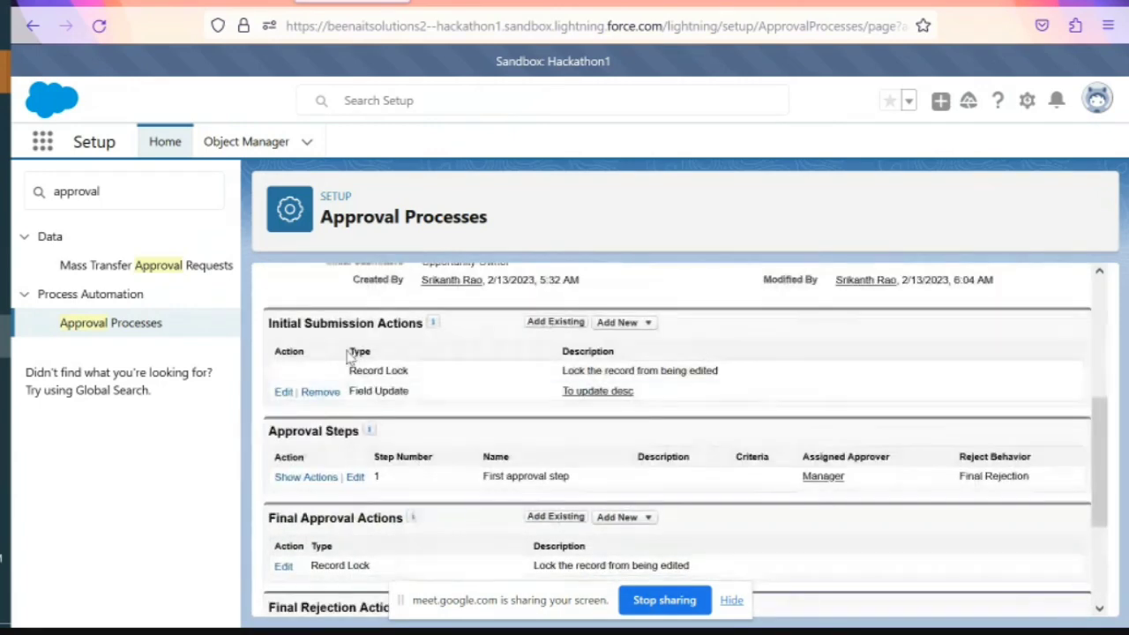
{"action": "triple_click", "coordinate": [365, 445]}
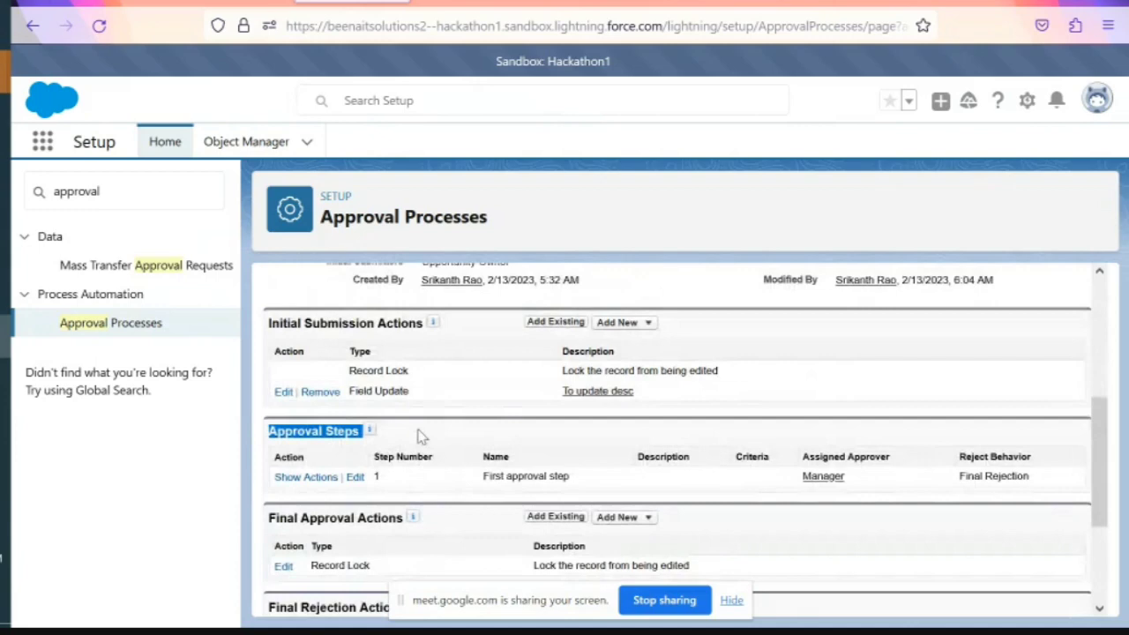
{"action": "left_click", "coordinate": [499, 428]}
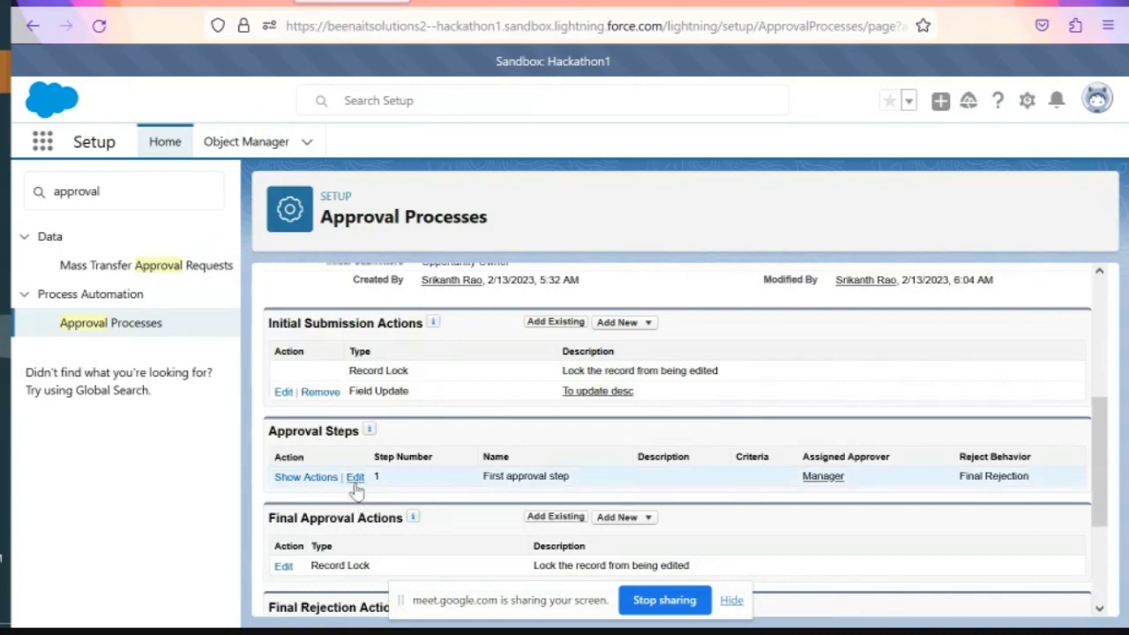
{"action": "left_click_drag", "start_coordinate": [509, 457], "coordinate": [484, 462]}
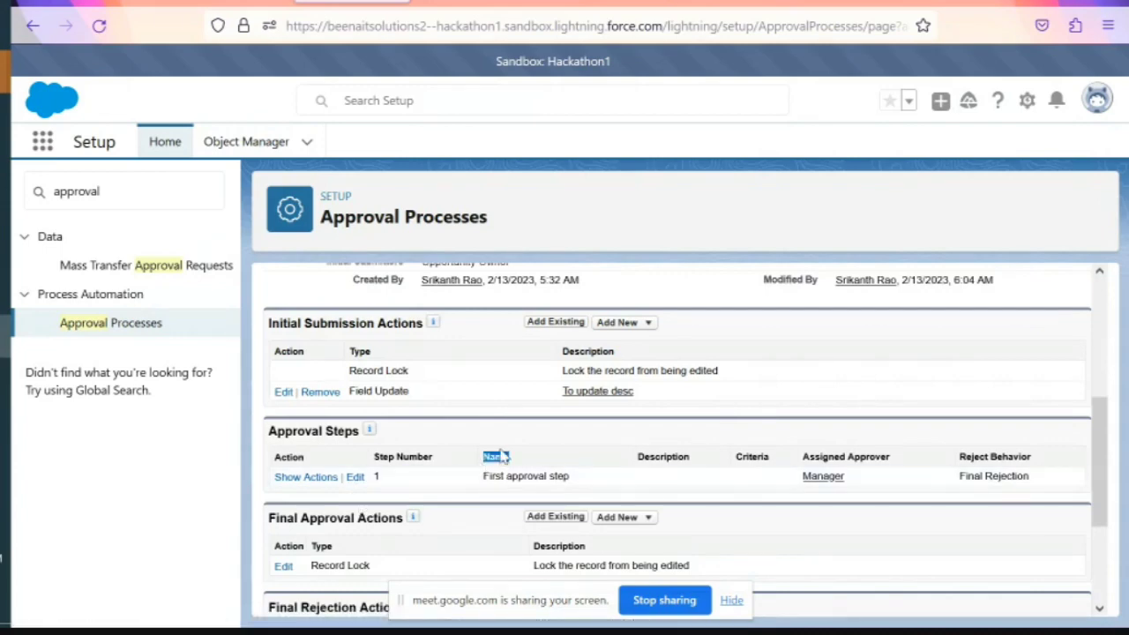
{"action": "left_click", "coordinate": [510, 456]}
{"action": "double_click", "coordinate": [510, 456]}
{"action": "left_click_drag", "start_coordinate": [427, 324], "coordinate": [267, 333]}
{"action": "left_click_drag", "start_coordinate": [419, 381], "coordinate": [351, 377]}
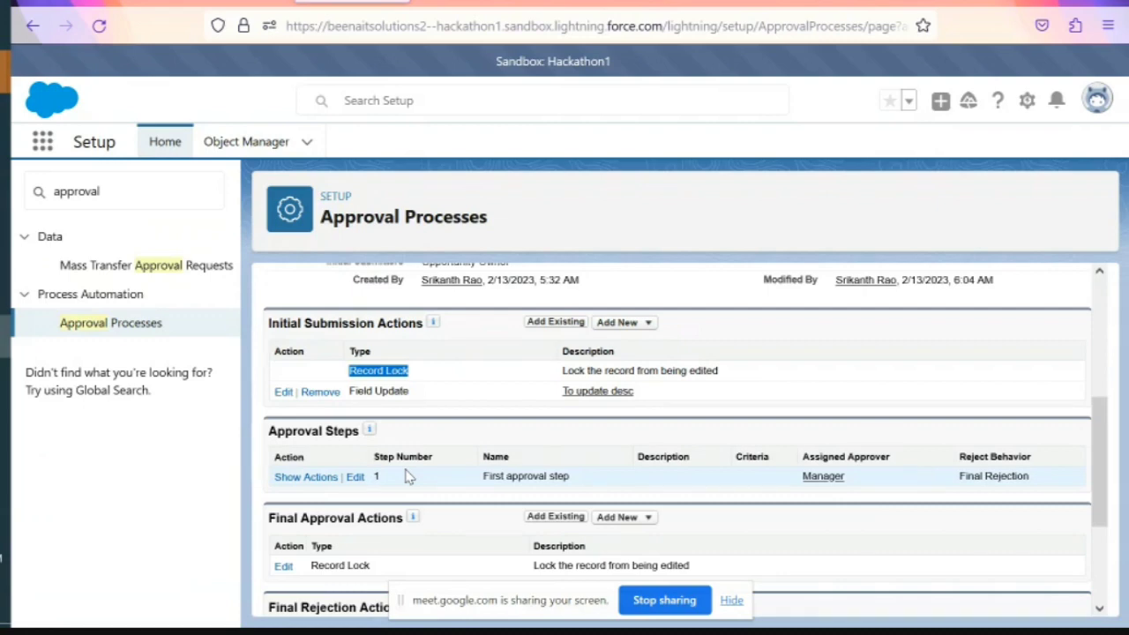
{"action": "left_click", "coordinate": [355, 477]}
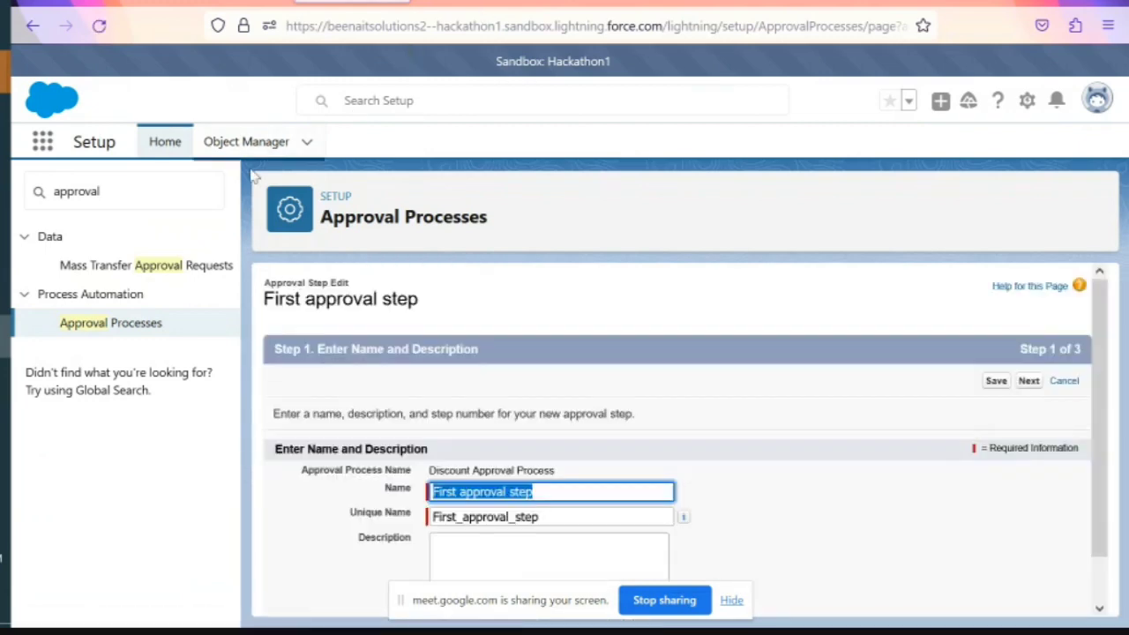
Open the Salesforce Setup home page in a separate browser tab
{"action": "left_click", "coordinate": [150, 148]}
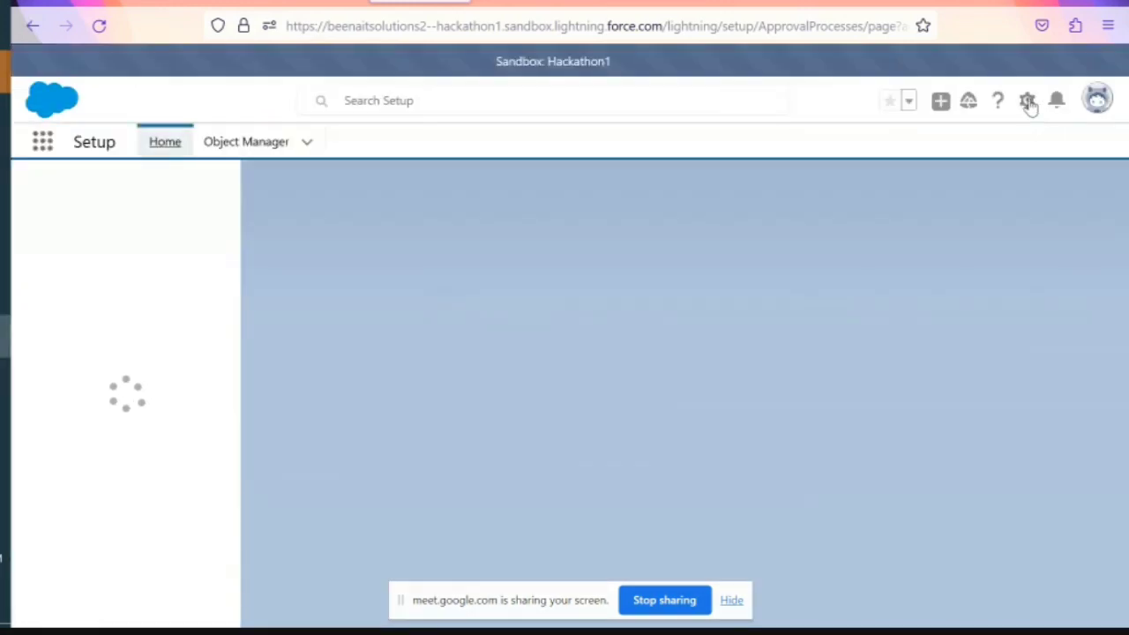
{"action": "left_click", "coordinate": [1027, 102]}
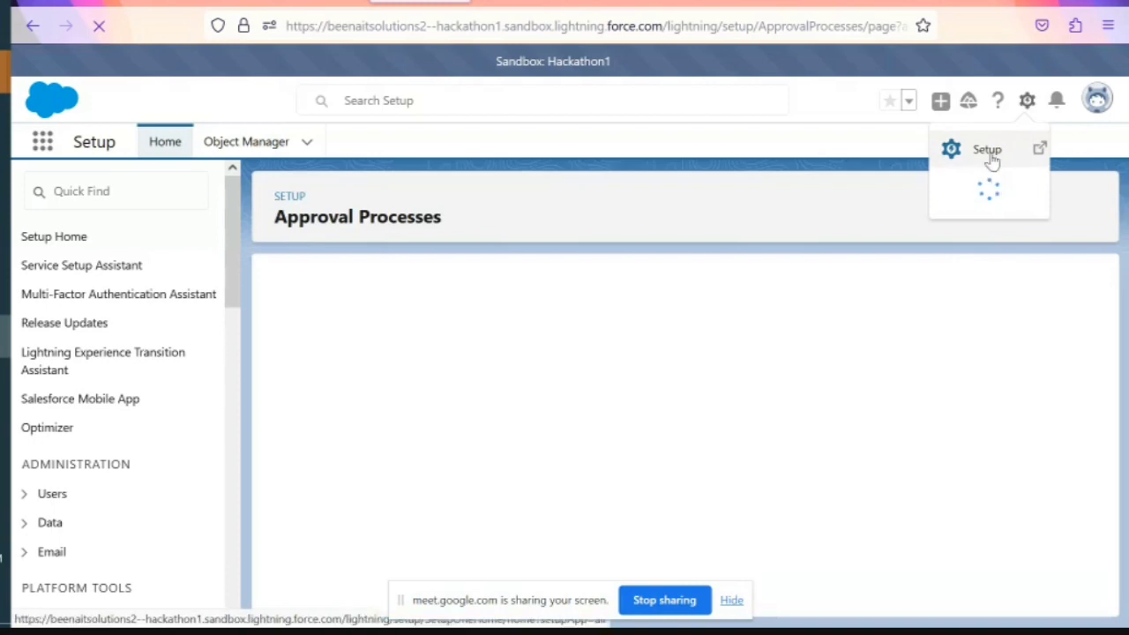
{"action": "left_click", "coordinate": [989, 155]}
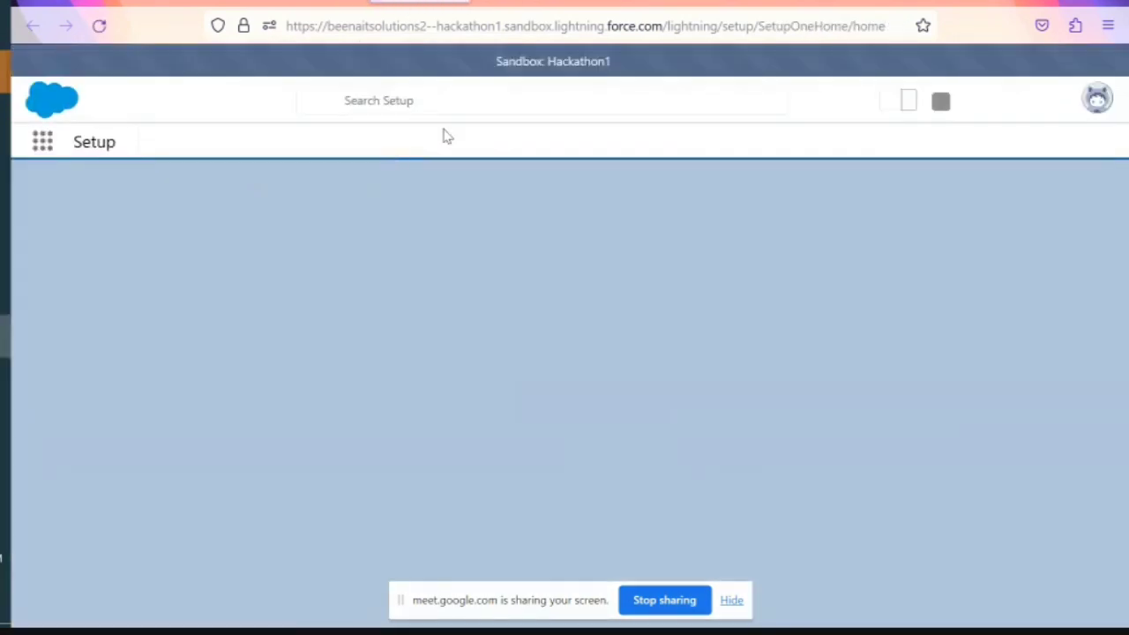
Search the setup options for "user" and open the Users page with the All Users list
{"action": "left_click", "coordinate": [150, 195]}
{"action": "type", "text": "user"}
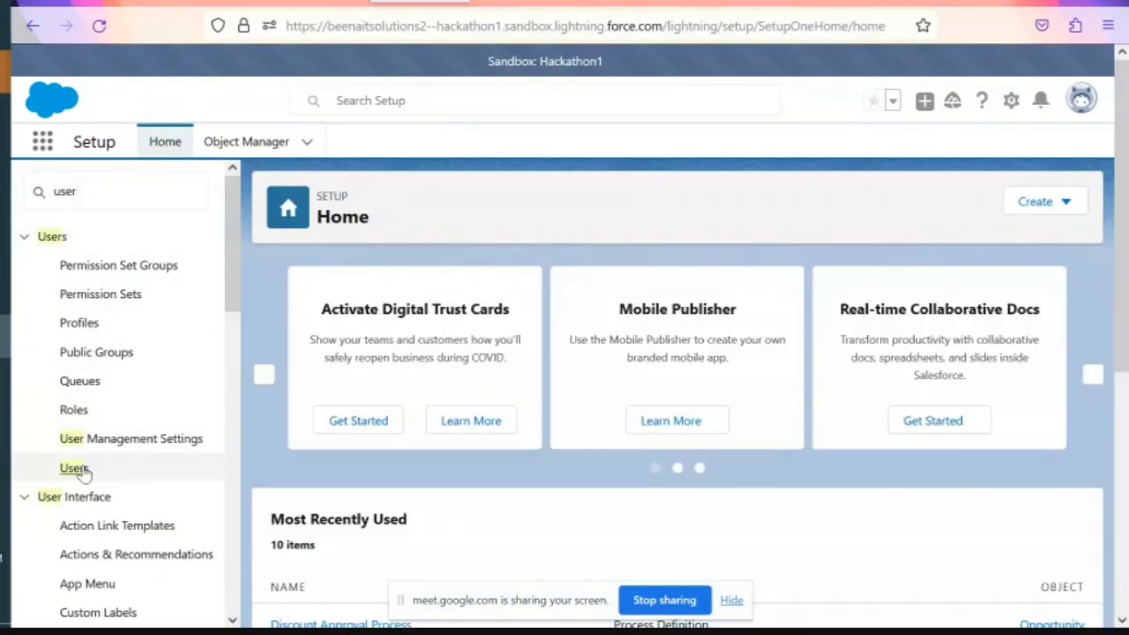
{"action": "left_click", "coordinate": [83, 474]}
{"action": "scroll", "coordinate": [349, 411], "scroll_direction": "down", "scroll_amount": 1}
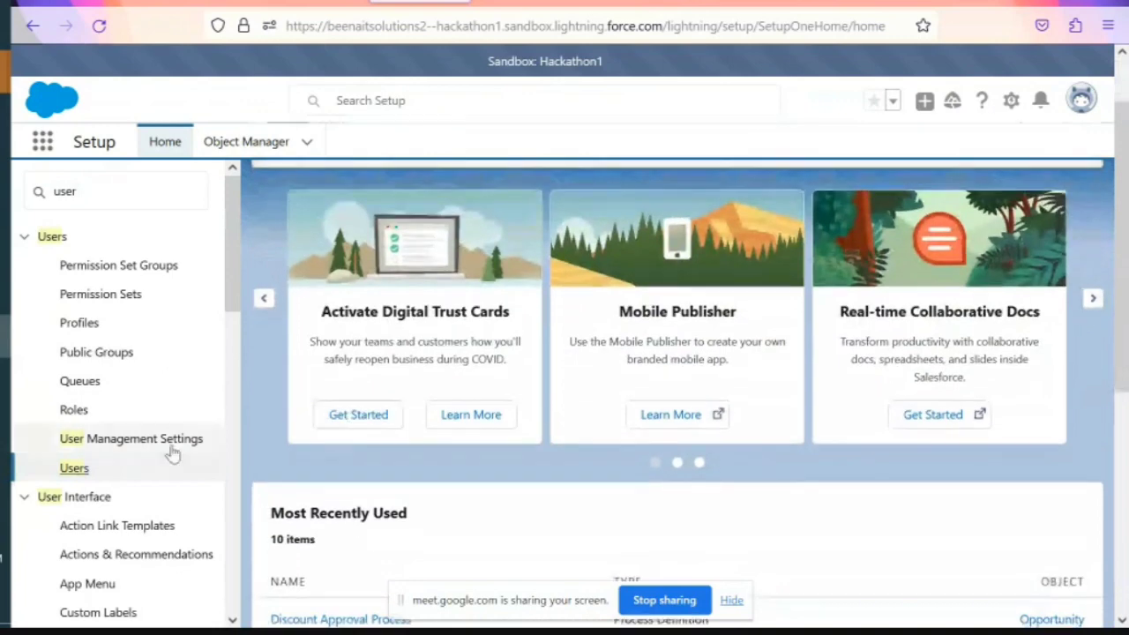
{"action": "scroll", "coordinate": [933, 304], "scroll_direction": "up", "scroll_amount": 1}
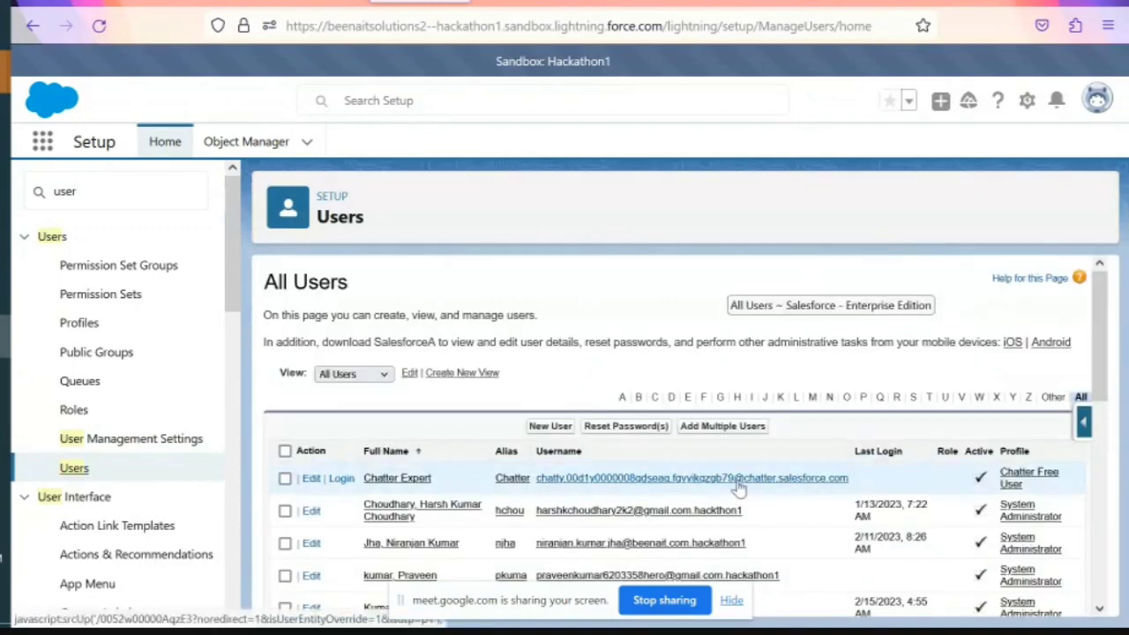
{"action": "scroll", "coordinate": [739, 489], "scroll_direction": "down", "scroll_amount": 1}
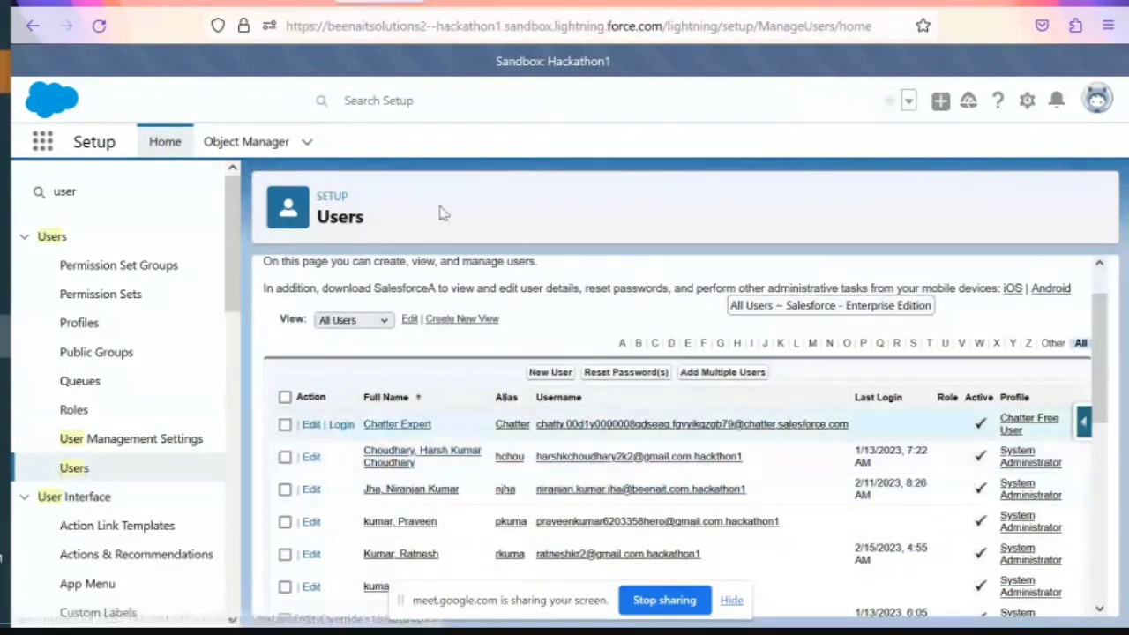
Switch to a user's edit page and examine the Delegated Approver and Manager fields under Approver Settings
{"action": "left_click", "coordinate": [472, 1]}
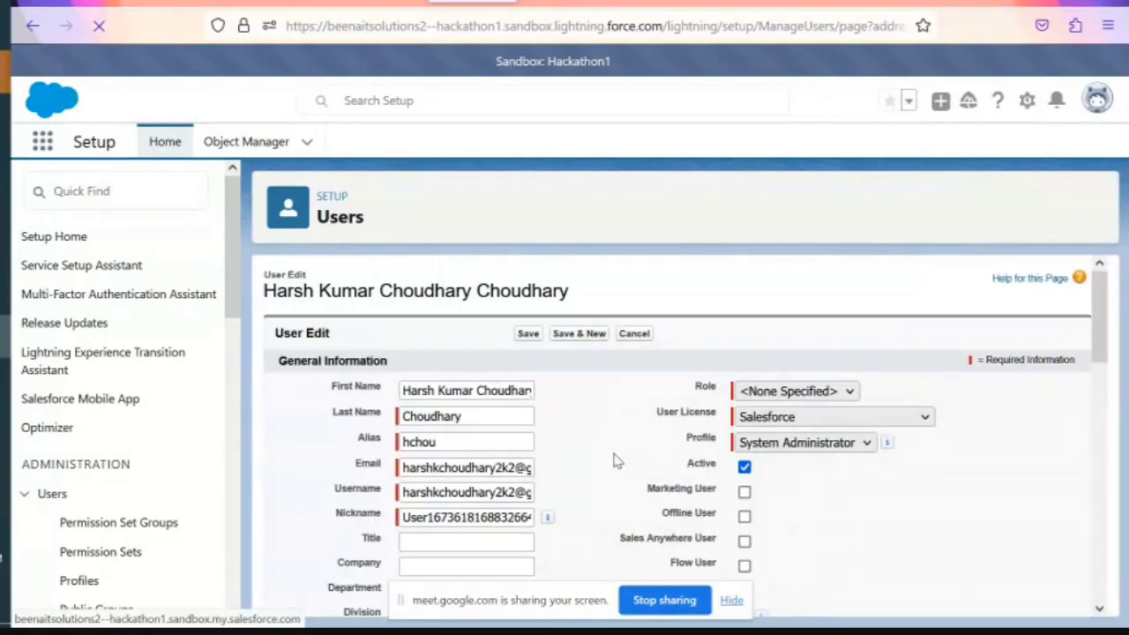
{"action": "scroll", "coordinate": [617, 460], "scroll_direction": "down", "scroll_amount": 15}
{"action": "scroll", "coordinate": [617, 461], "scroll_direction": "down", "scroll_amount": 1}
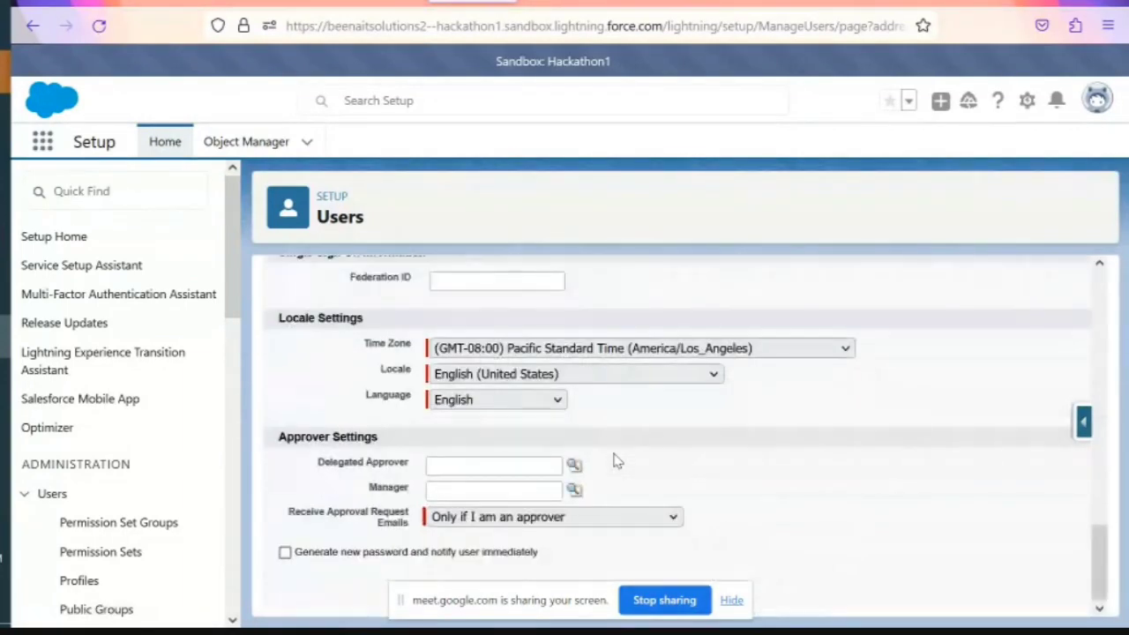
{"action": "left_click_drag", "start_coordinate": [308, 467], "coordinate": [373, 502]}
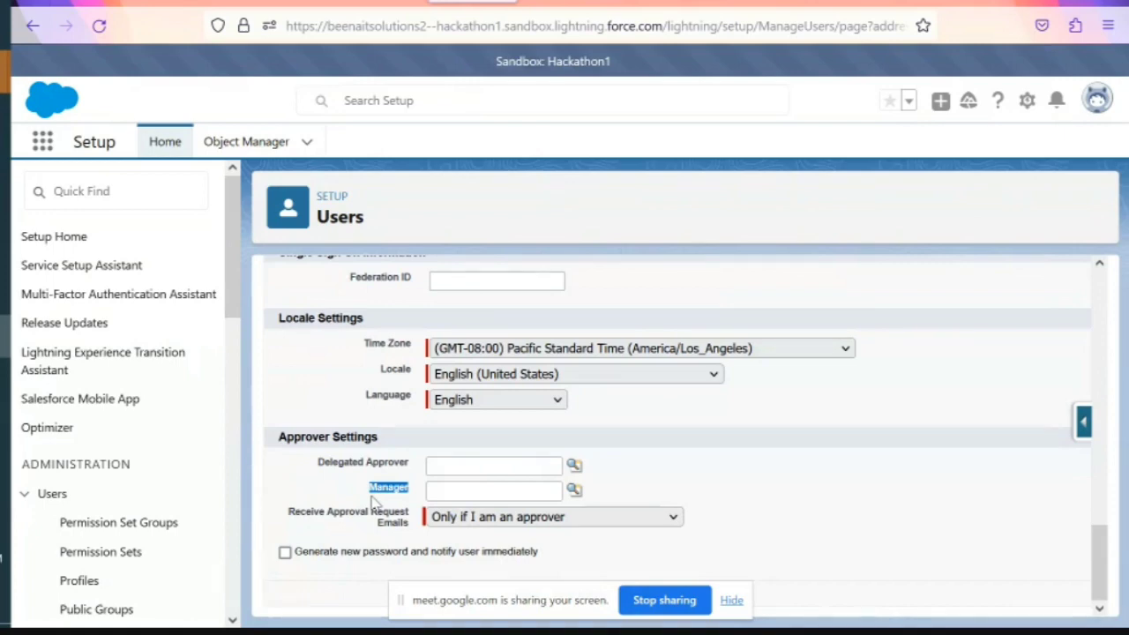
{"action": "left_click", "coordinate": [376, 505]}
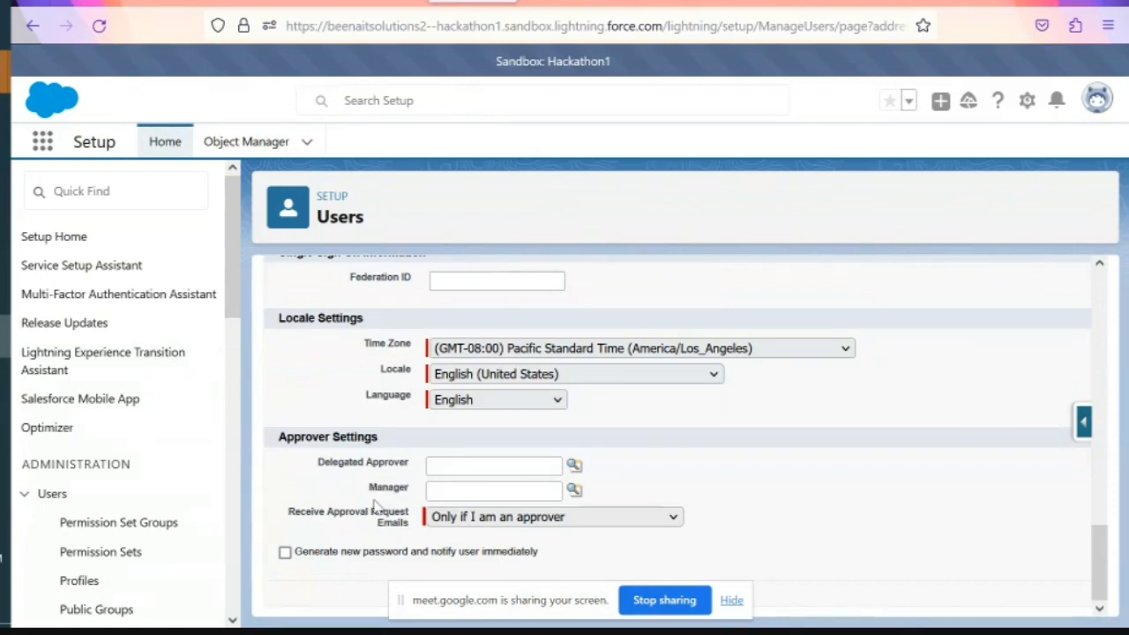
Review the Manager and Delegated Approver labels on the user's edit page, highlighting each in turn
{"action": "double_click", "coordinate": [385, 491]}
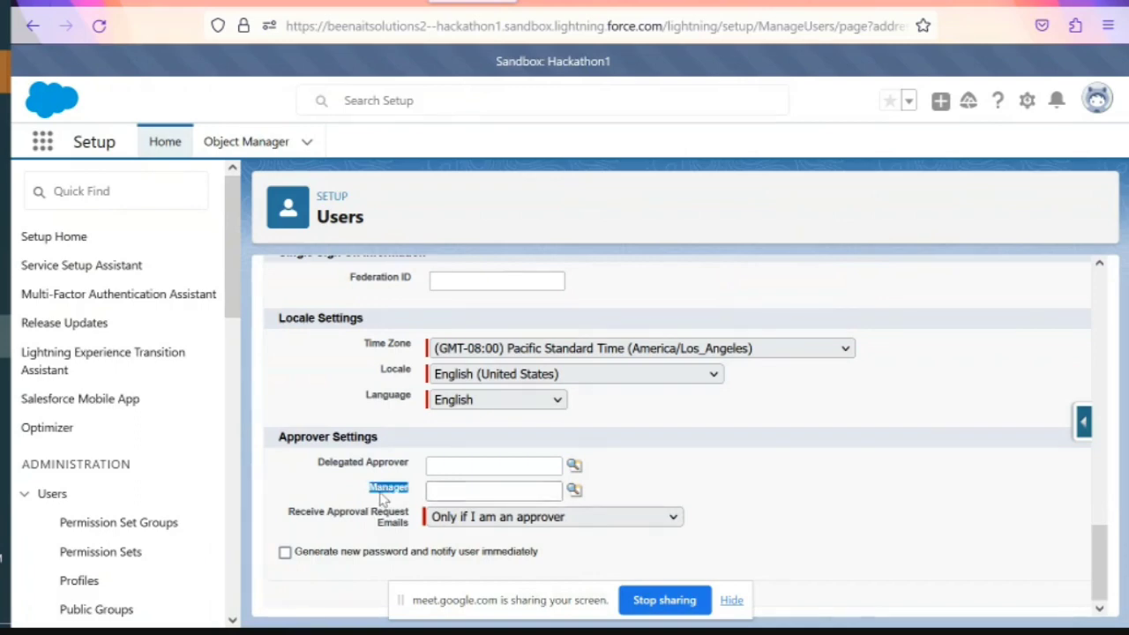
{"action": "left_click", "coordinate": [444, 493]}
{"action": "left_click_drag", "start_coordinate": [414, 470], "coordinate": [318, 470]}
{"action": "left_click", "coordinate": [321, 471]}
{"action": "left_click", "coordinate": [373, 507]}
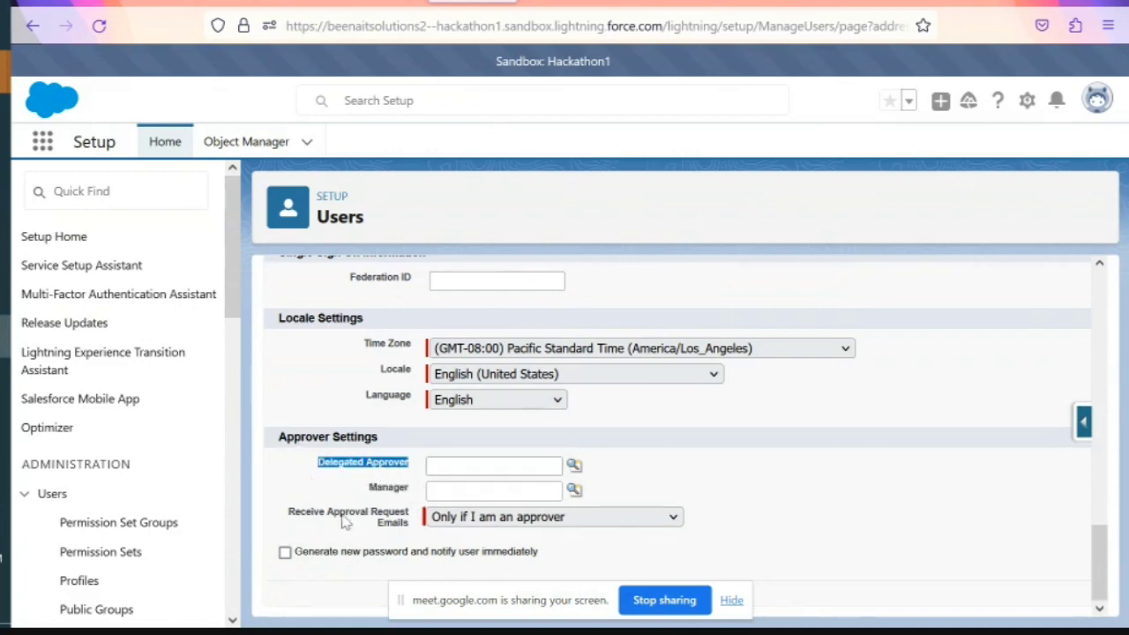
{"action": "left_click", "coordinate": [318, 481]}
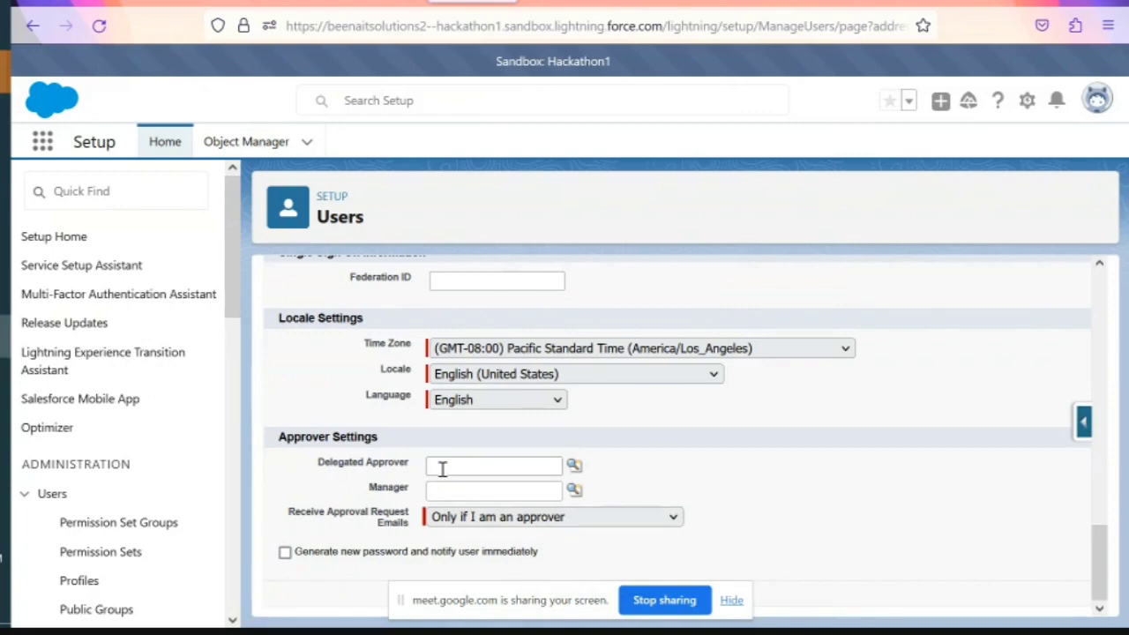
{"action": "left_click_drag", "start_coordinate": [413, 465], "coordinate": [319, 462]}
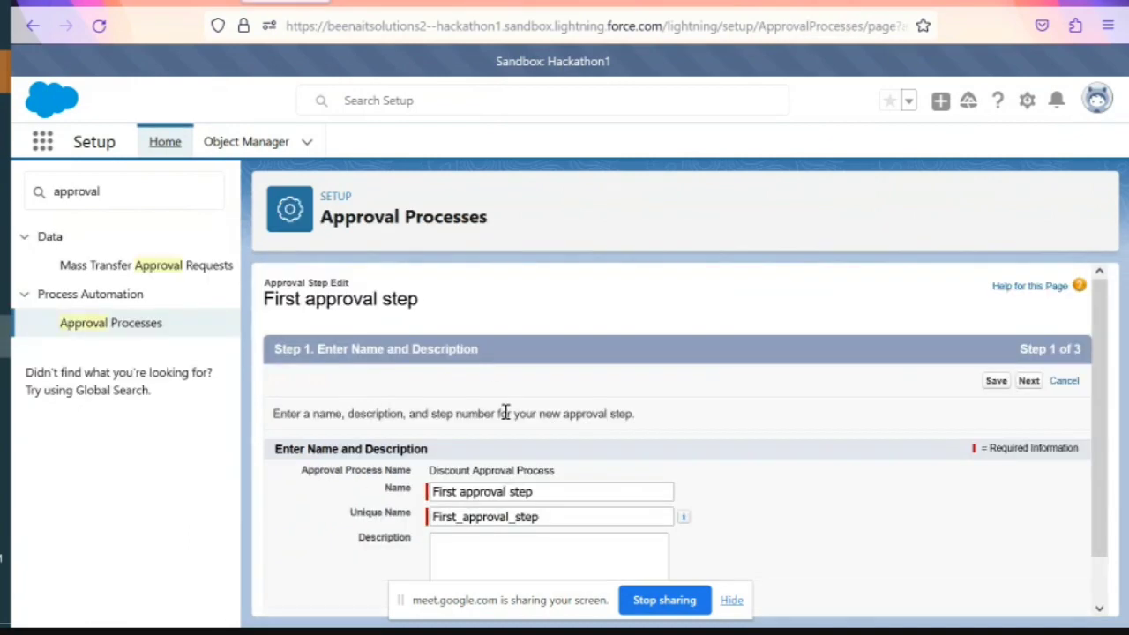
Return to the first approval step of the Discount Approval Process and advance its edit wizard to Specify Step Criteria
{"action": "scroll", "coordinate": [505, 412], "scroll_direction": "down", "scroll_amount": 1}
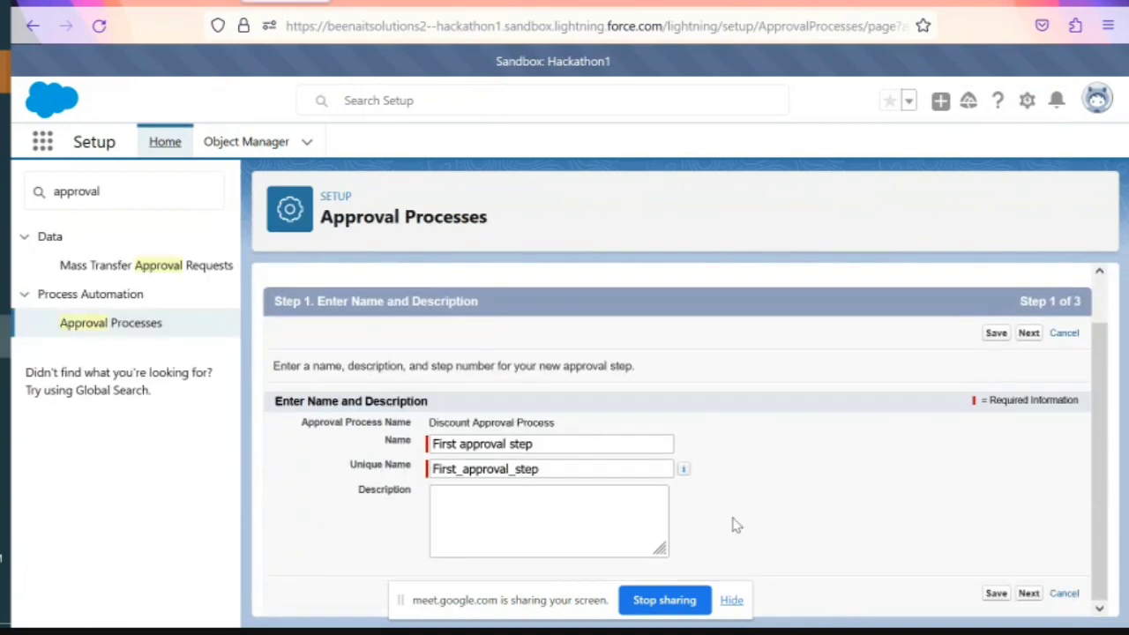
{"action": "left_click", "coordinate": [732, 600]}
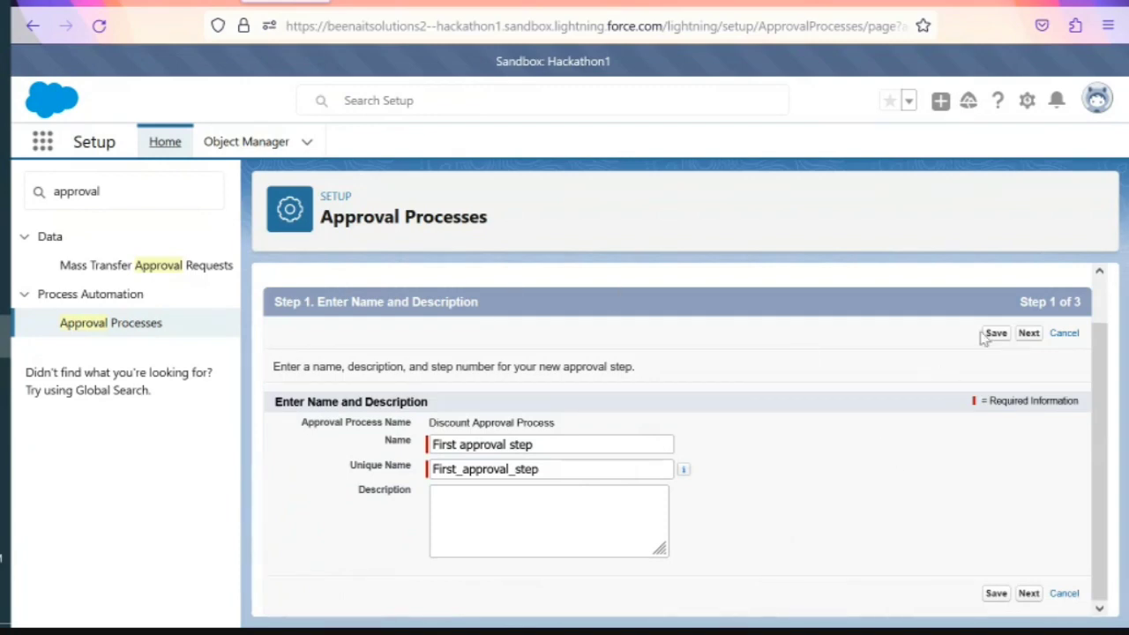
{"action": "left_click", "coordinate": [1028, 333]}
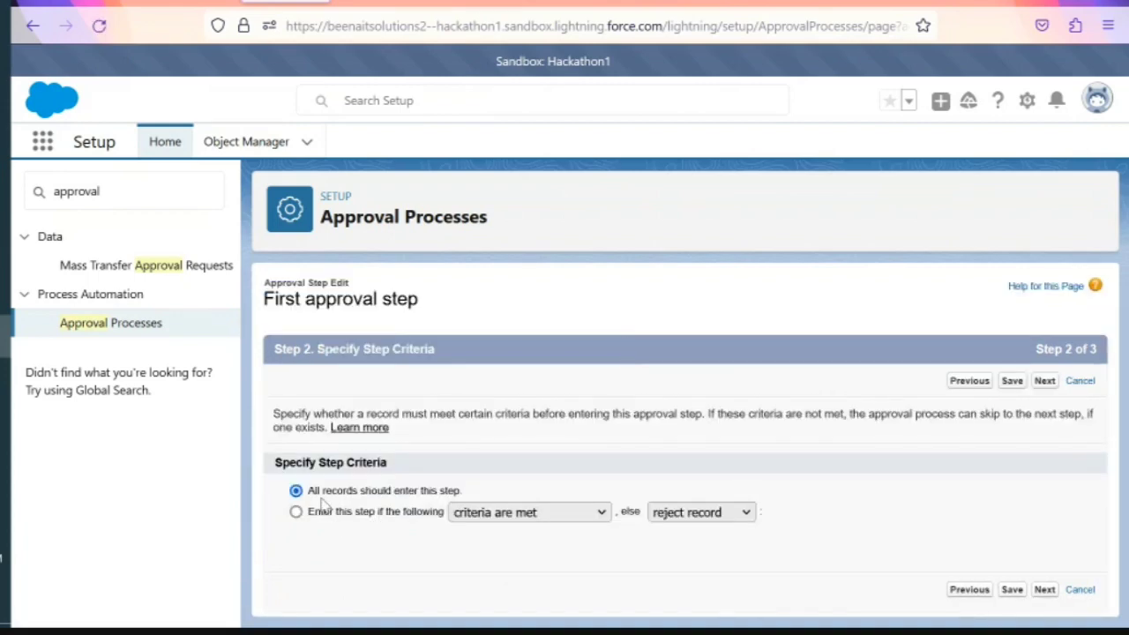
Examine the "All records should enter this step" option under Specify Step Criteria
{"action": "left_click_drag", "start_coordinate": [314, 491], "coordinate": [483, 497]}
{"action": "left_click", "coordinate": [494, 444]}
{"action": "left_click_drag", "start_coordinate": [345, 496], "coordinate": [457, 498]}
{"action": "left_click", "coordinate": [459, 497]}
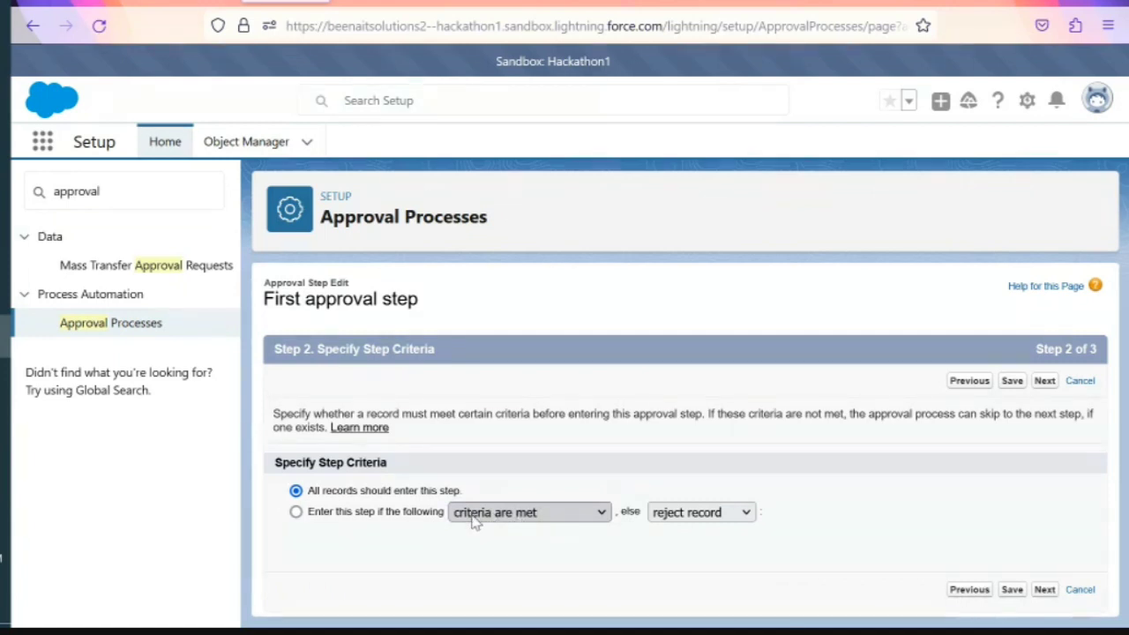
{"action": "left_click_drag", "start_coordinate": [310, 492], "coordinate": [450, 492]}
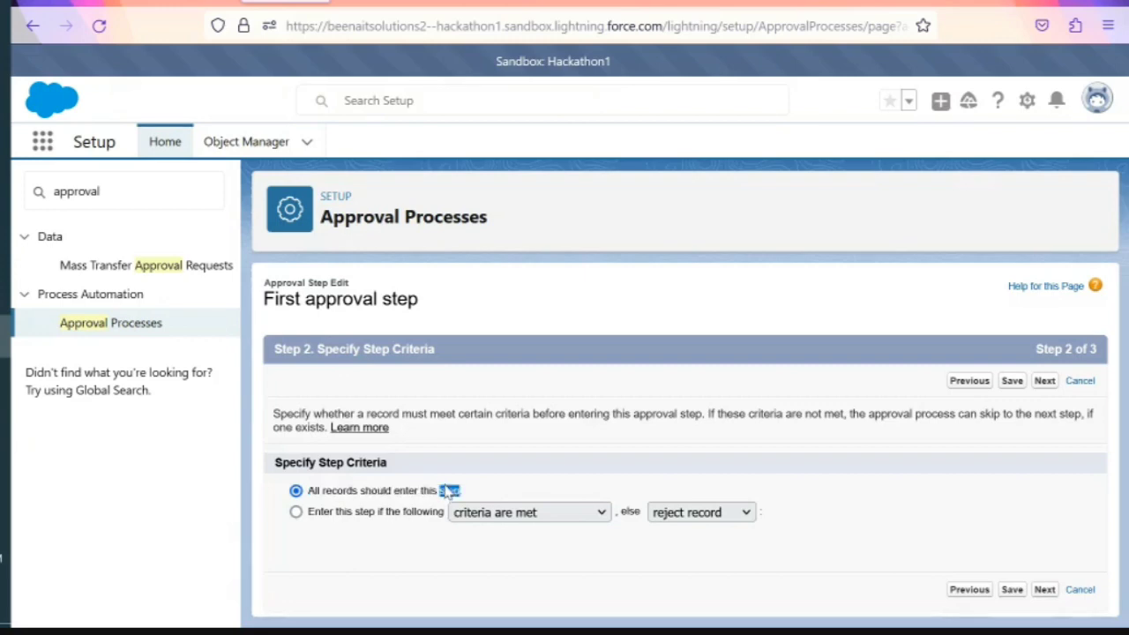
{"action": "triple_click", "coordinate": [450, 492]}
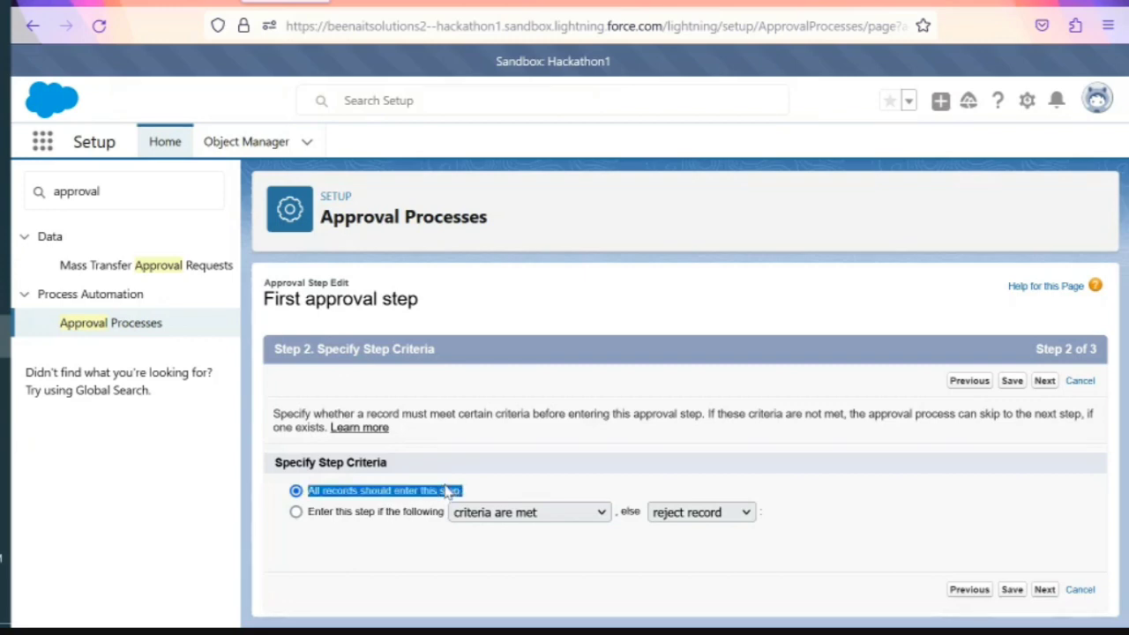
Set the approval step to be entered only if the following criteria are met, and view the available condition types
{"action": "left_click", "coordinate": [323, 515]}
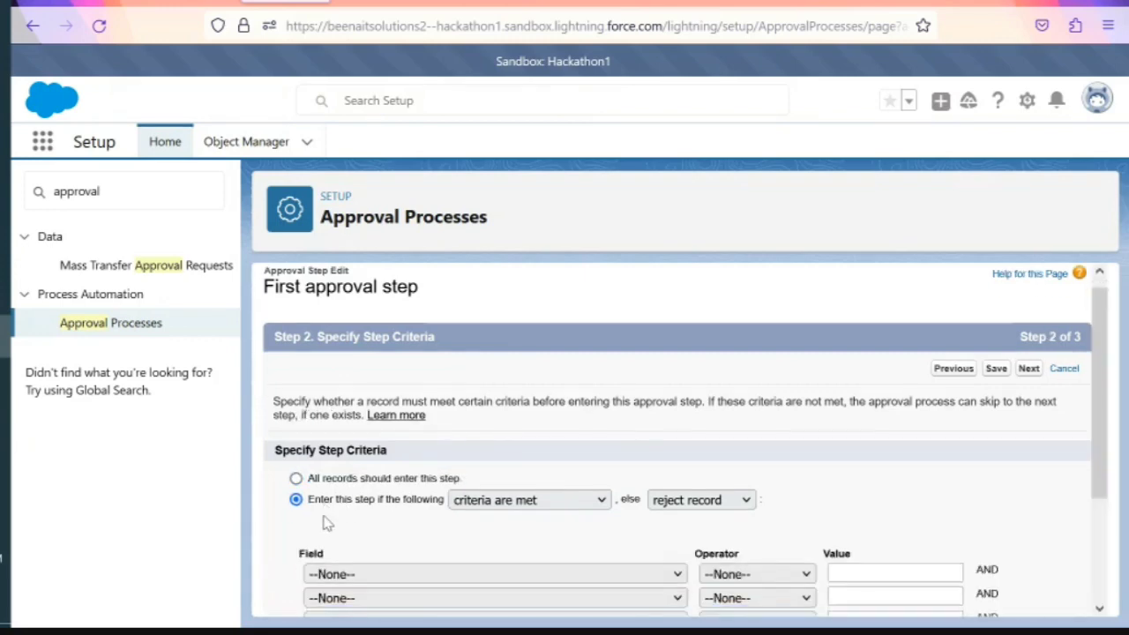
{"action": "scroll", "coordinate": [323, 522], "scroll_direction": "down", "scroll_amount": 2}
{"action": "left_click", "coordinate": [570, 413]}
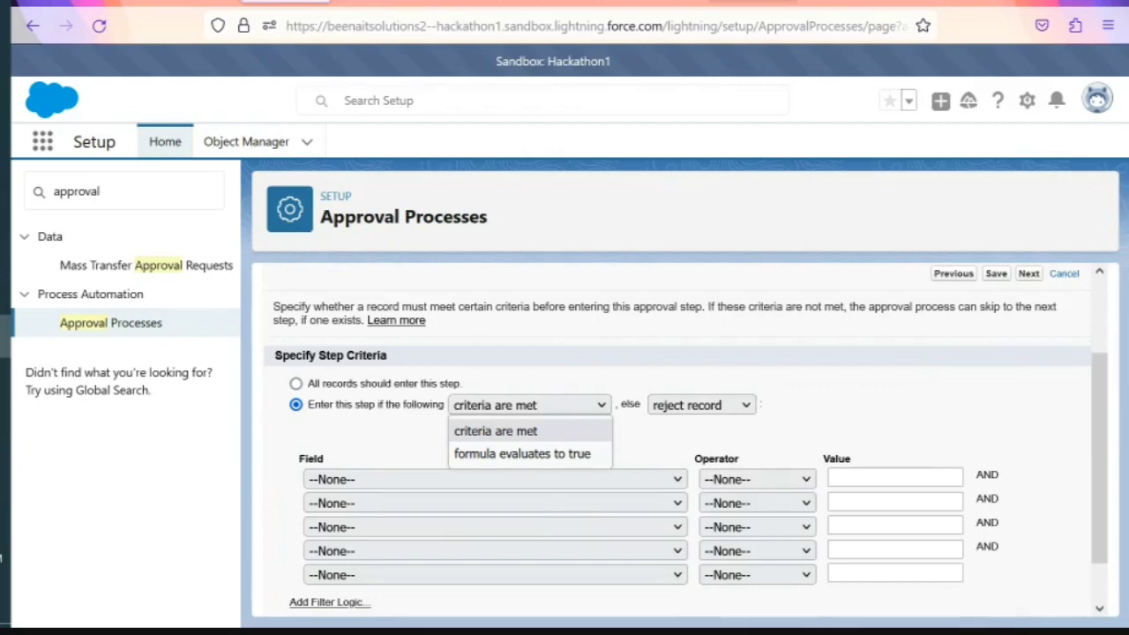
Switch to Trailhead and look through the Approve Records with Approval Processes module and the Create Initial Submission Actions page
{"action": "left_click", "coordinate": [752, 1]}
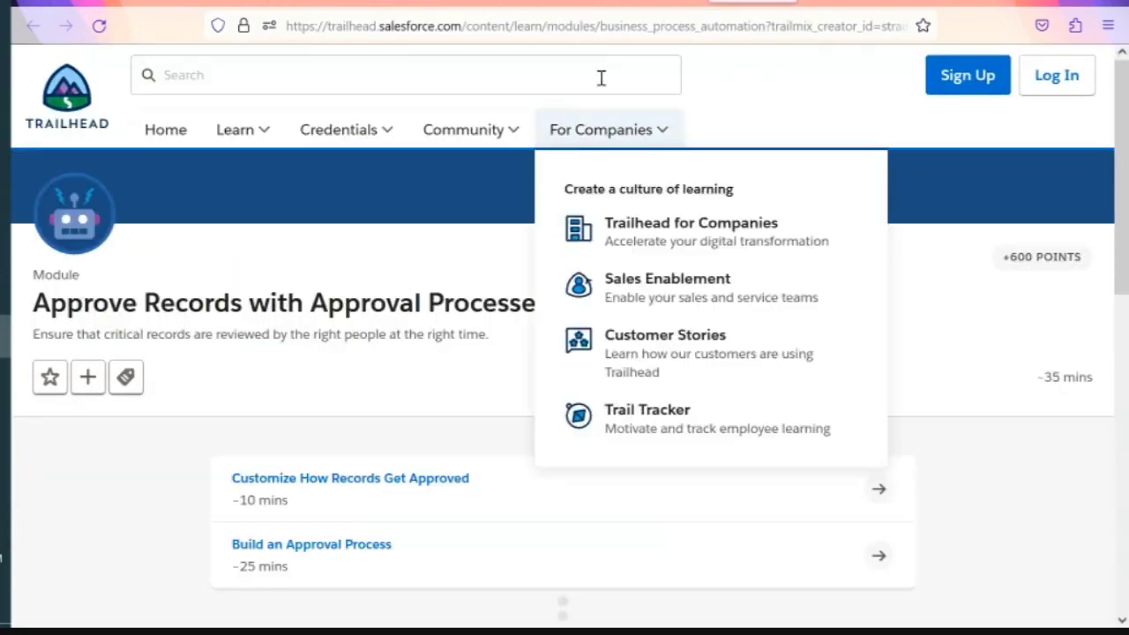
{"action": "key", "text": "alt+Left"}
{"action": "left_click", "coordinate": [752, 1]}
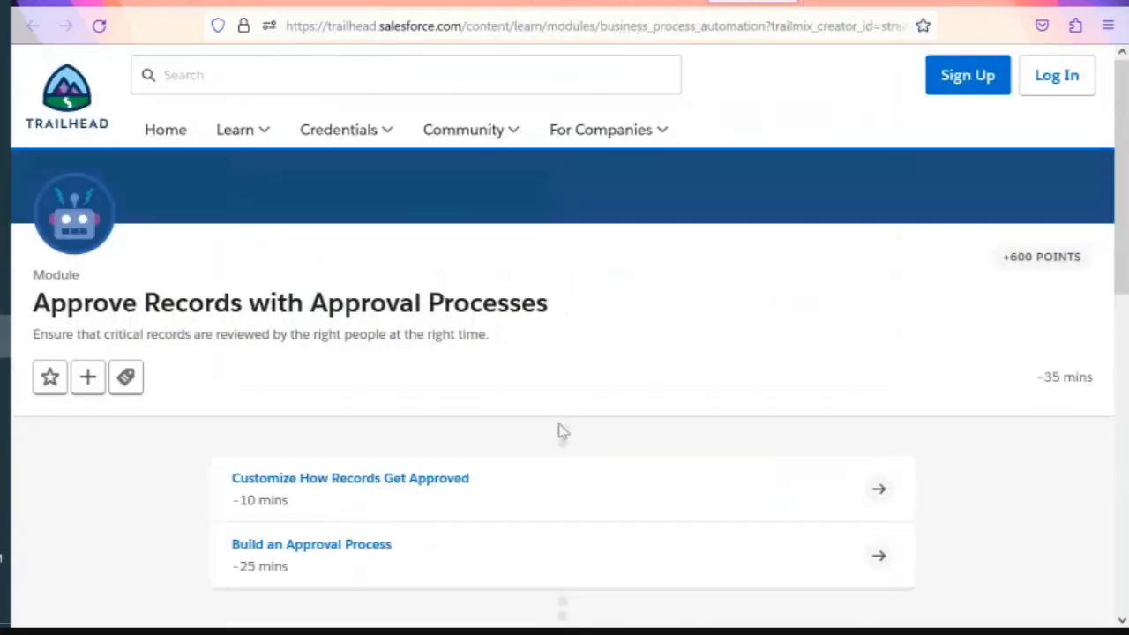
{"action": "scroll", "coordinate": [561, 430], "scroll_direction": "down", "scroll_amount": 1}
{"action": "left_click", "coordinate": [820, 1]}
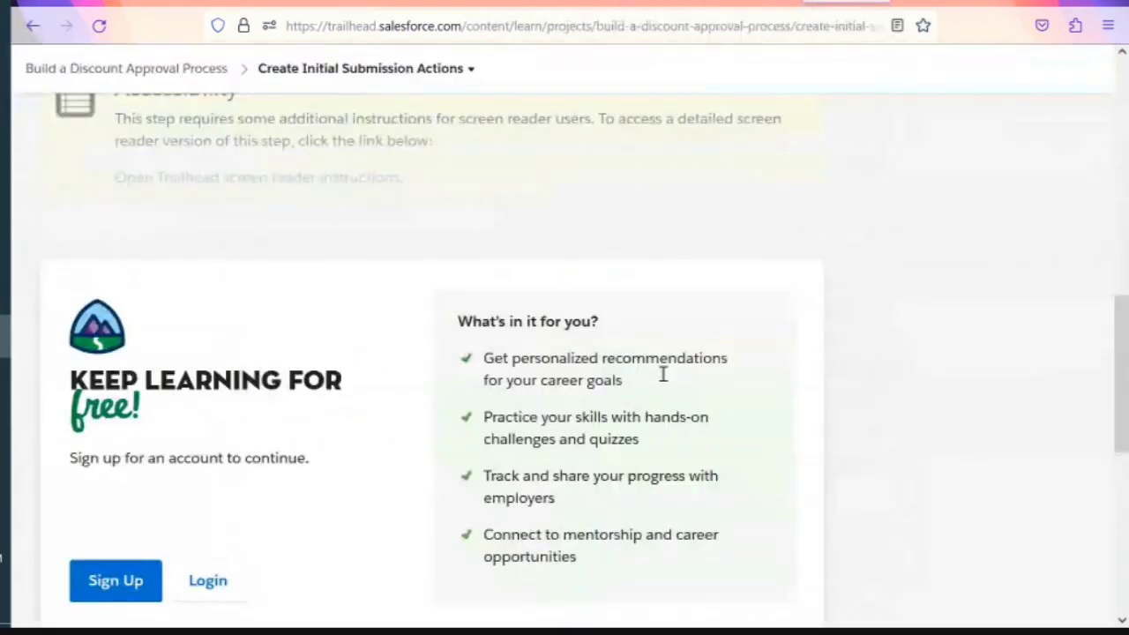
{"action": "scroll", "coordinate": [664, 388], "scroll_direction": "down", "scroll_amount": 4}
{"action": "scroll", "coordinate": [663, 402], "scroll_direction": "up", "scroll_amount": 10}
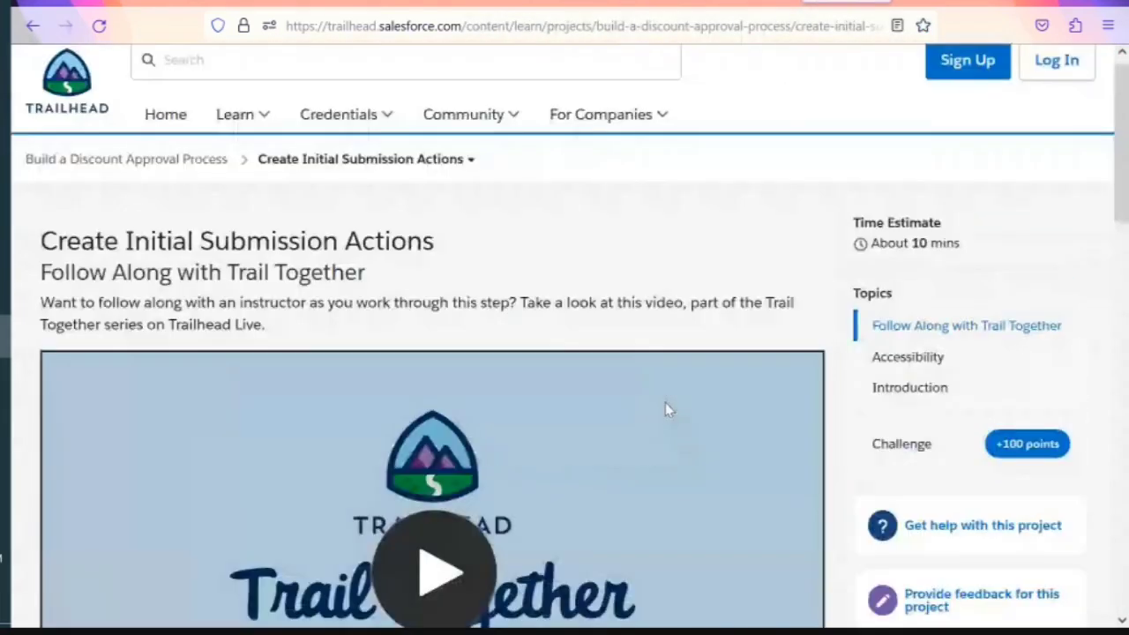
Check the administrator trailmix, then open and skim the Create an Approval Process unit of the Build a Discount Approval Process project
{"action": "left_click", "coordinate": [652, 2]}
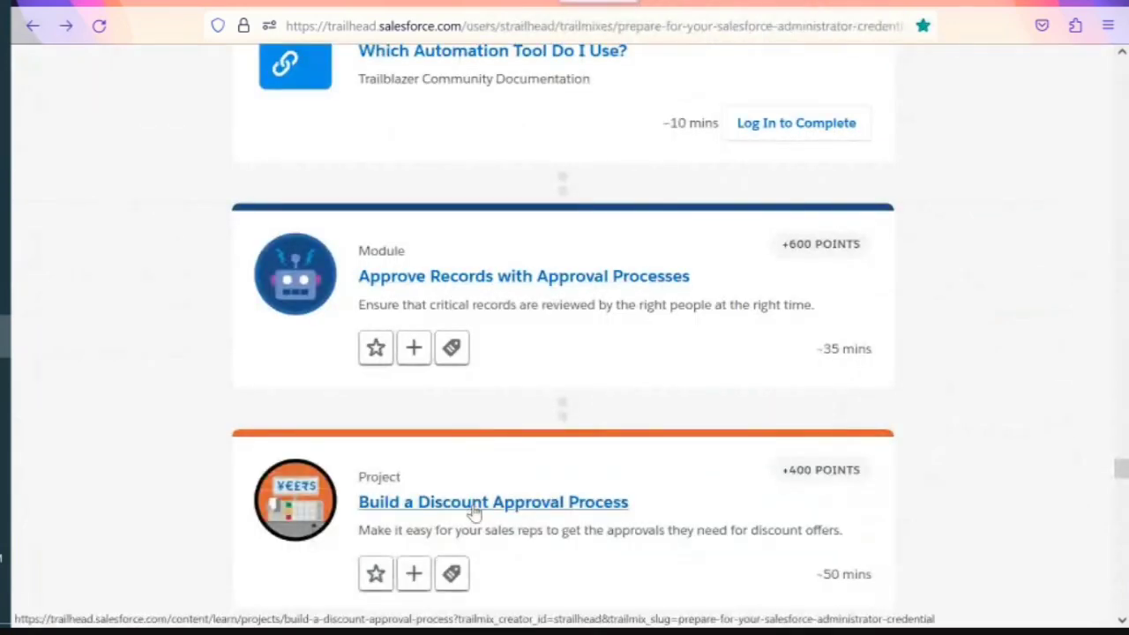
{"action": "scroll", "coordinate": [473, 512], "scroll_direction": "up", "scroll_amount": 2}
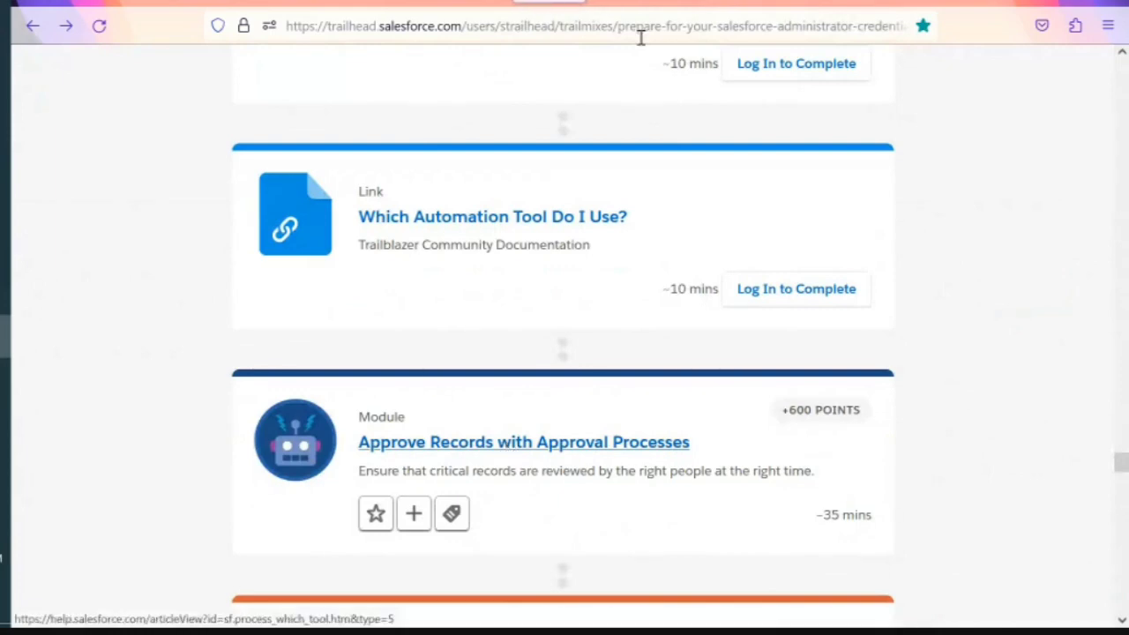
{"action": "left_click", "coordinate": [626, 2]}
{"action": "scroll", "coordinate": [582, 430], "scroll_direction": "down", "scroll_amount": 2}
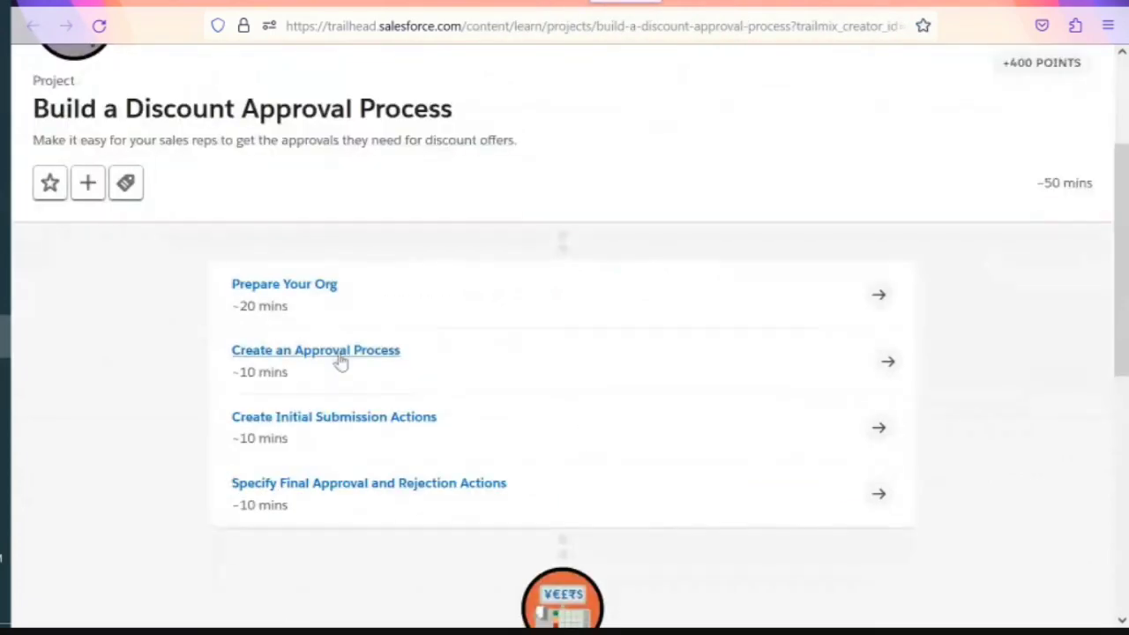
{"action": "left_click", "coordinate": [300, 355]}
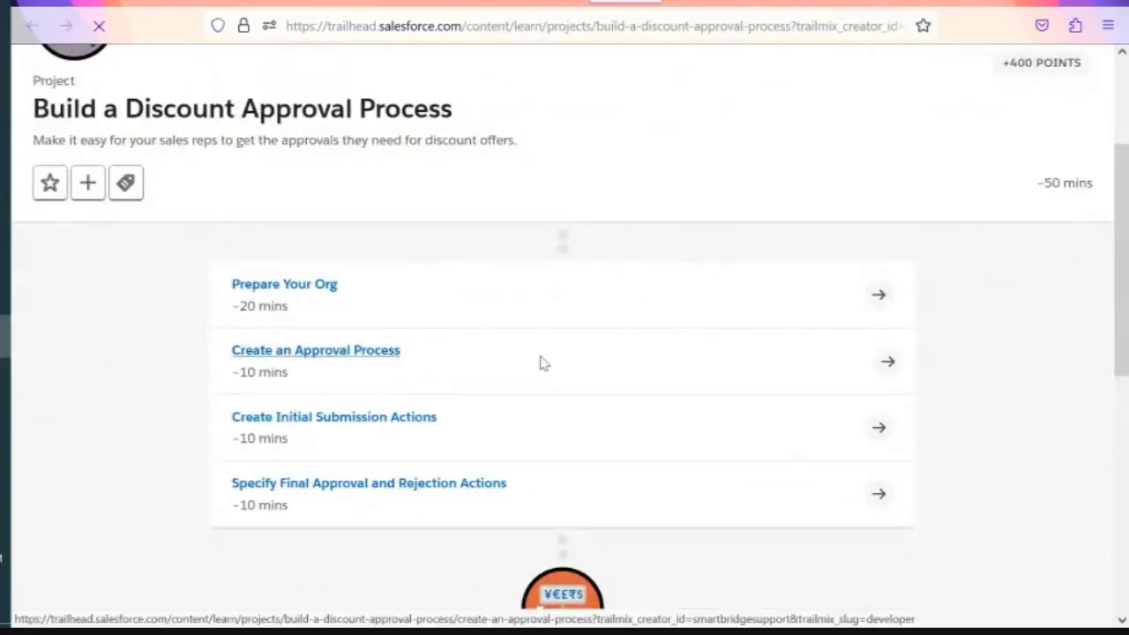
{"action": "scroll", "coordinate": [543, 363], "scroll_direction": "down", "scroll_amount": 6}
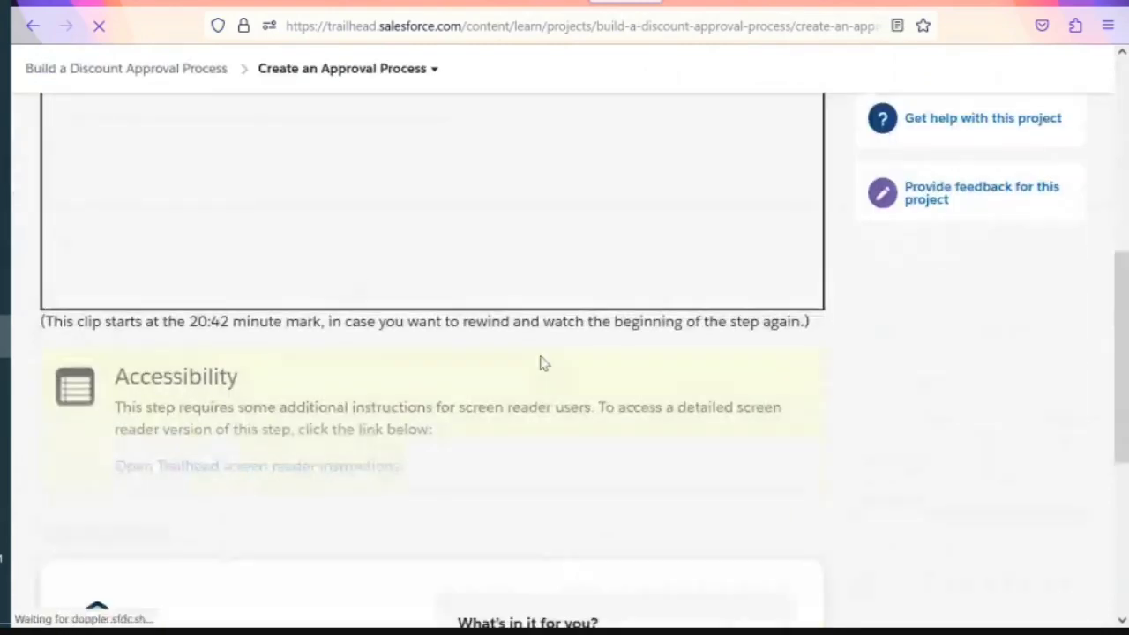
{"action": "scroll", "coordinate": [543, 363], "scroll_direction": "down", "scroll_amount": 7}
{"action": "scroll", "coordinate": [543, 363], "scroll_direction": "up", "scroll_amount": 7}
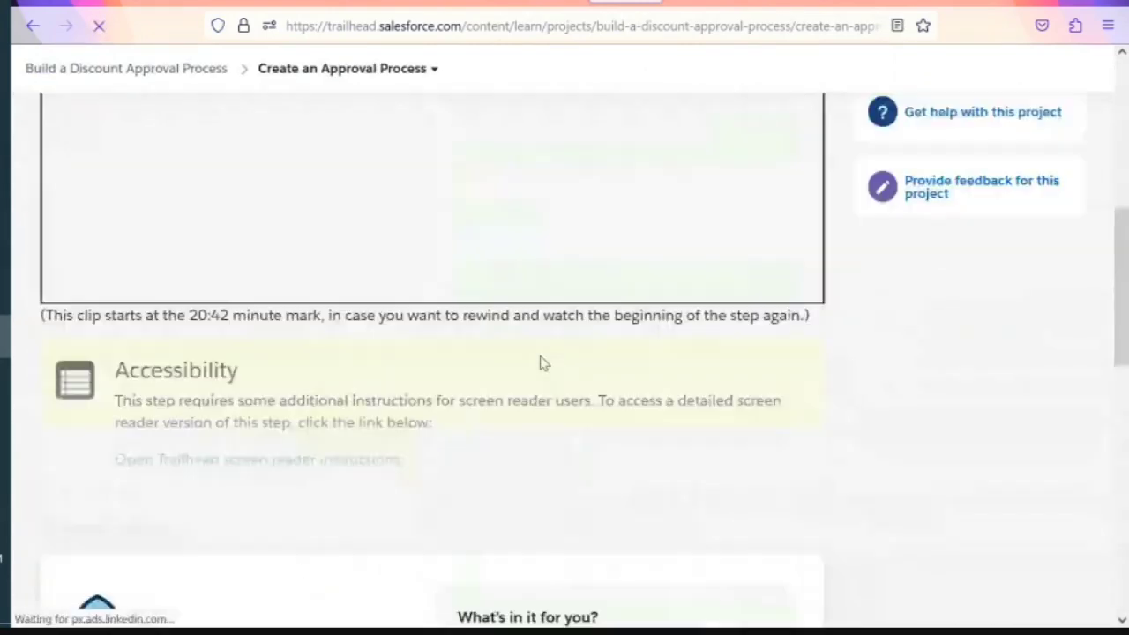
{"action": "scroll", "coordinate": [543, 363], "scroll_direction": "up", "scroll_amount": 4}
{"action": "scroll", "coordinate": [541, 362], "scroll_direction": "down", "scroll_amount": 6}
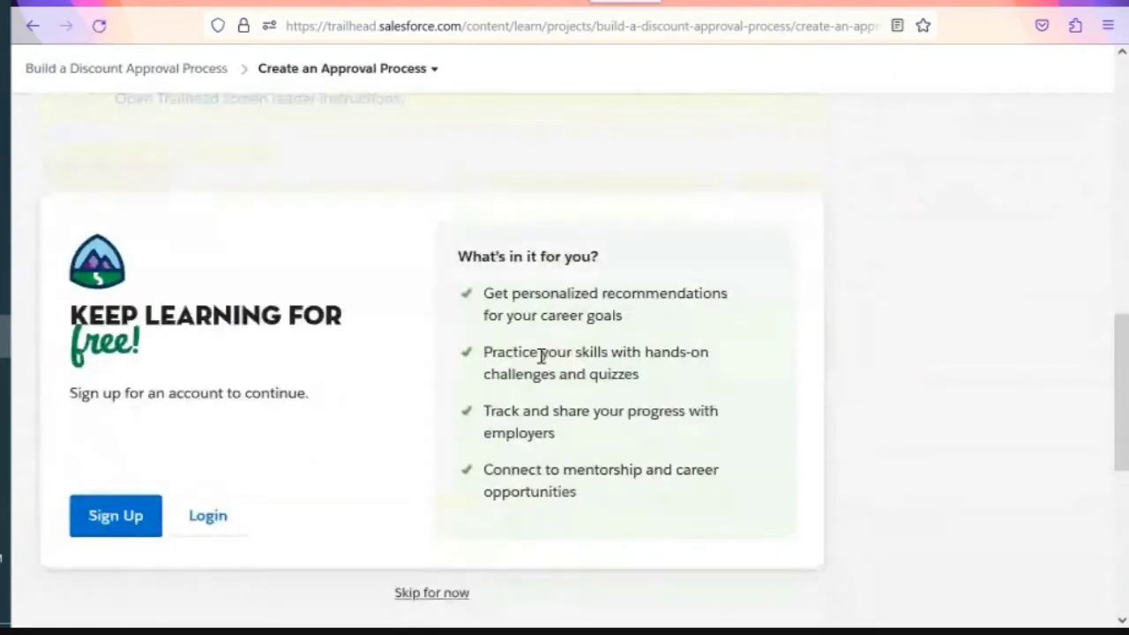
{"action": "scroll", "coordinate": [542, 355], "scroll_direction": "up", "scroll_amount": 10}
Open the Build an Approval Process unit in the Approve Records with Approval Processes module and skip its sign-up prompt
{"action": "left_click", "coordinate": [702, 2]}
{"action": "scroll", "coordinate": [589, 386], "scroll_direction": "down", "scroll_amount": 2}
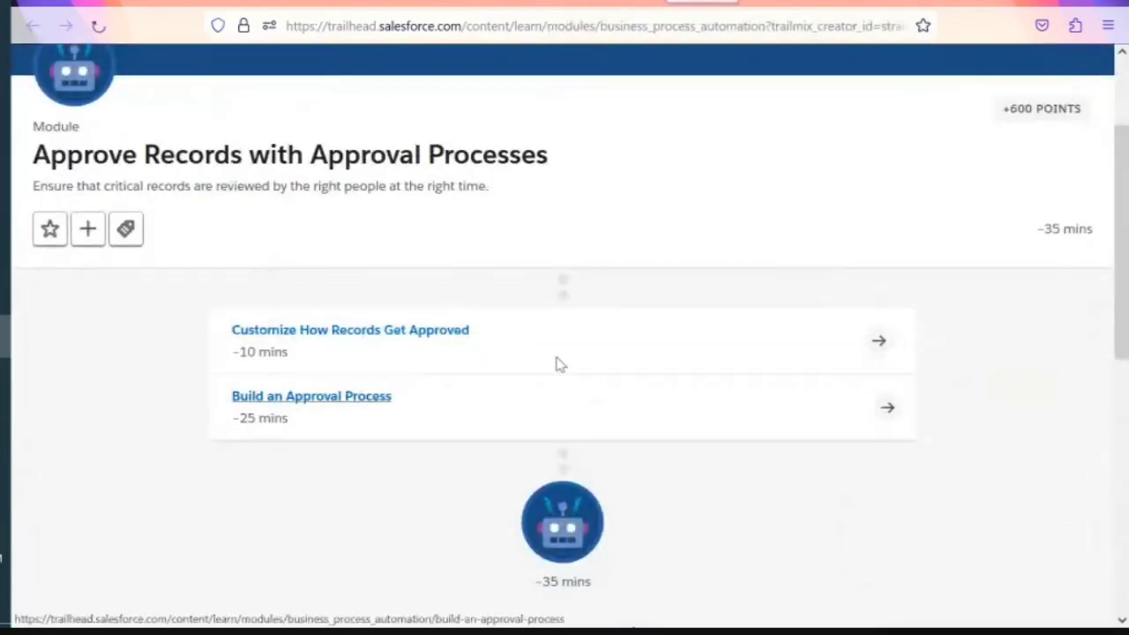
{"action": "left_click", "coordinate": [559, 364]}
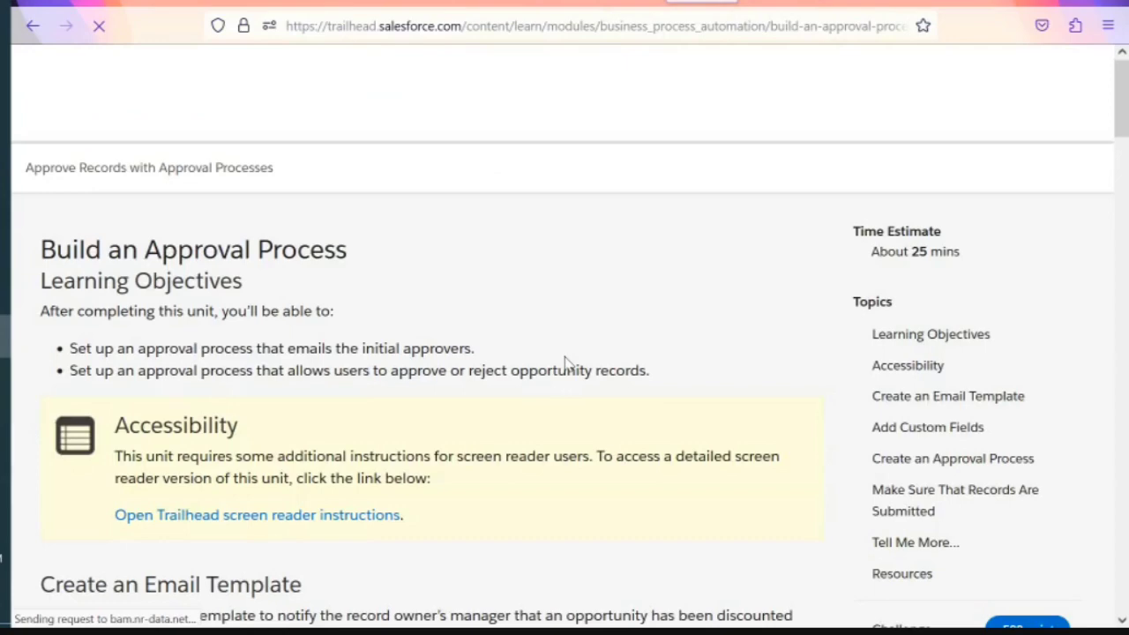
{"action": "scroll", "coordinate": [566, 361], "scroll_direction": "down", "scroll_amount": 10}
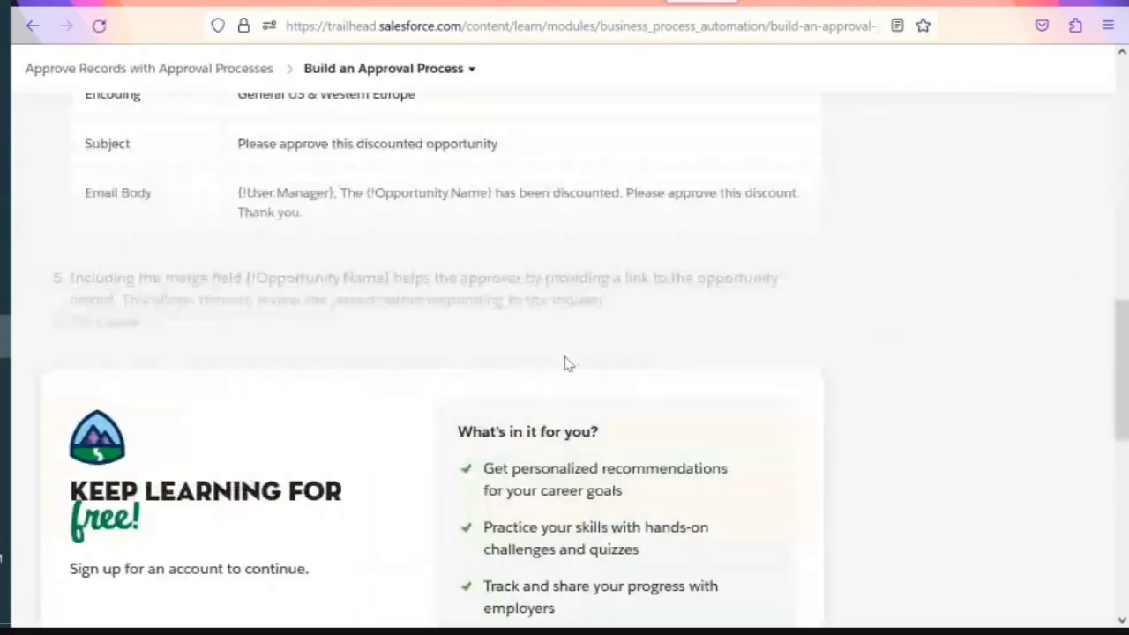
{"action": "scroll", "coordinate": [567, 364], "scroll_direction": "down", "scroll_amount": 5}
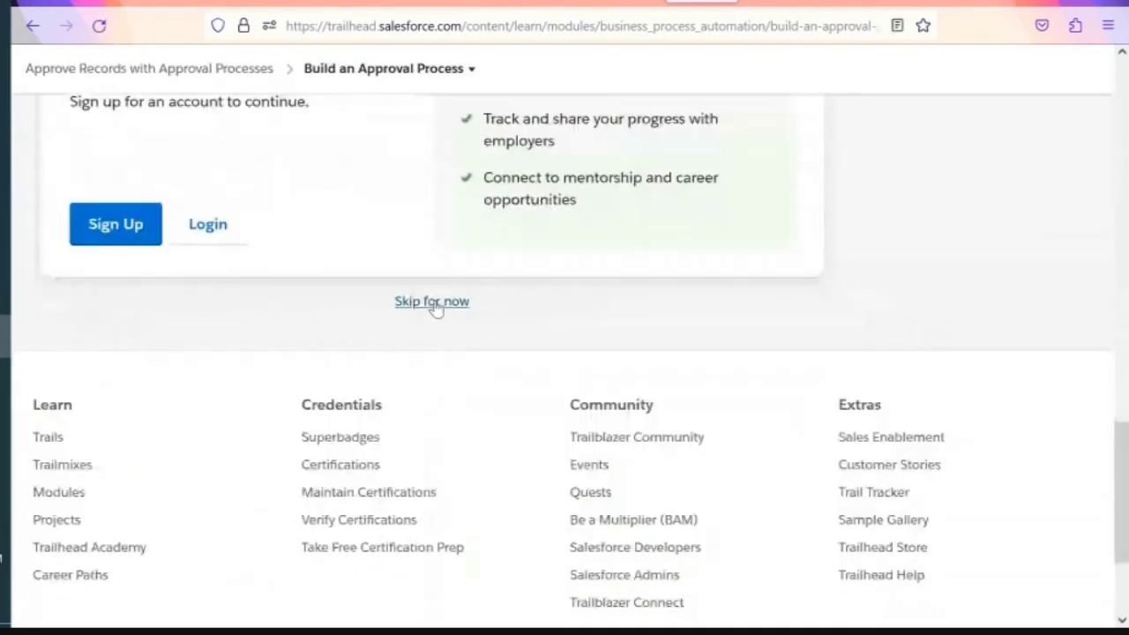
{"action": "left_click", "coordinate": [435, 305]}
Read the unit through to Make Sure That Records Are Submitted and highlight the Discount Percent condition in the Decision element example
{"action": "scroll", "coordinate": [535, 340], "scroll_direction": "down", "scroll_amount": 6}
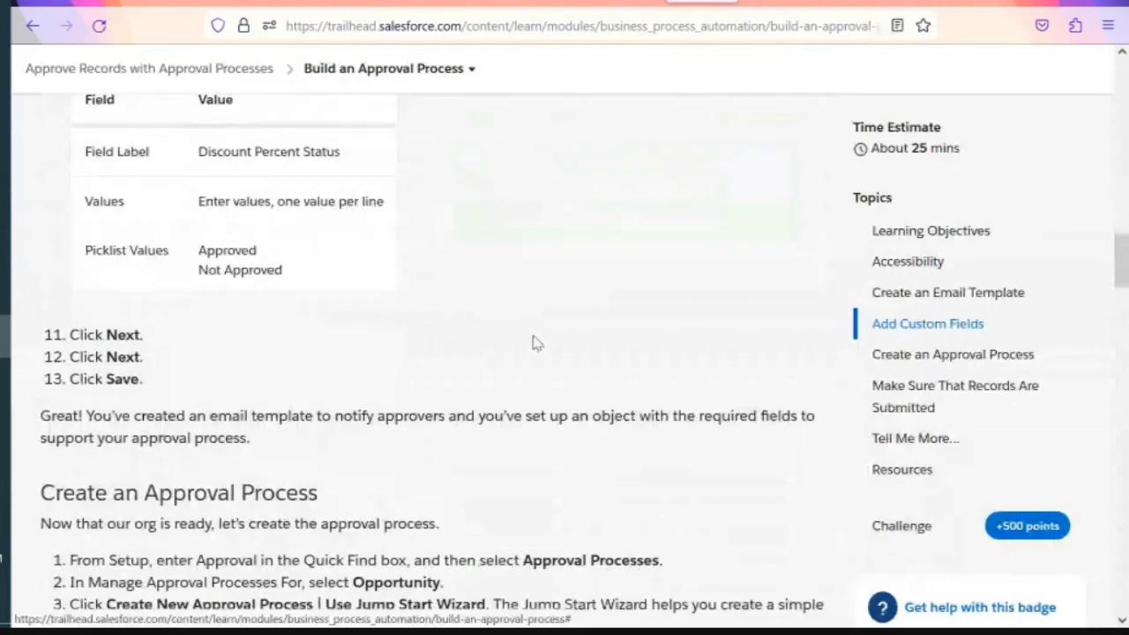
{"action": "scroll", "coordinate": [534, 342], "scroll_direction": "down", "scroll_amount": 6}
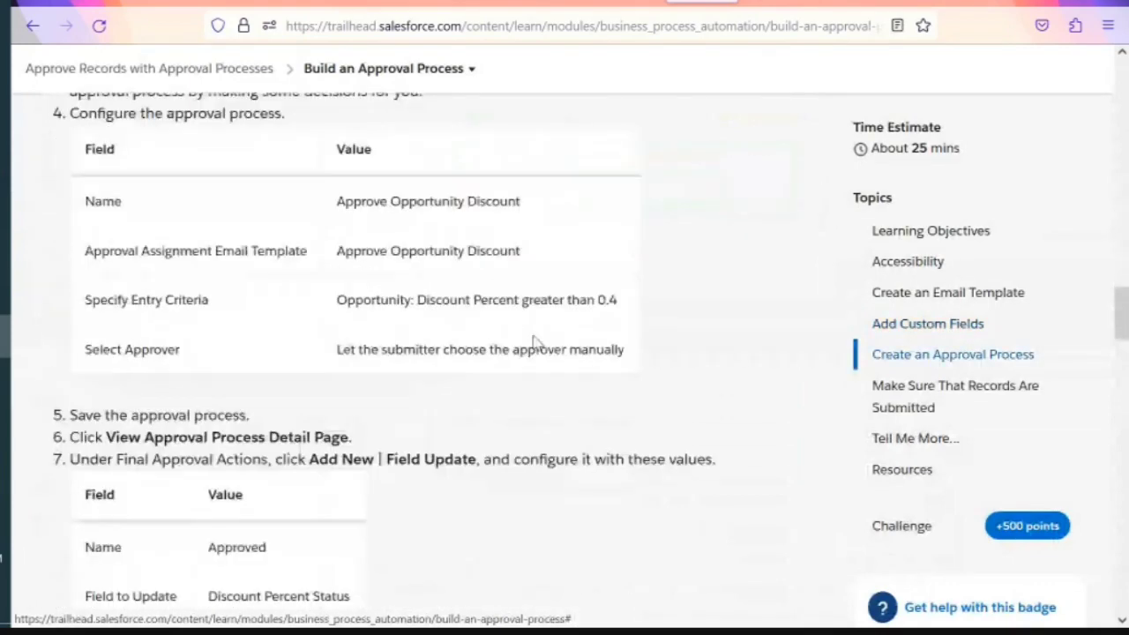
{"action": "scroll", "coordinate": [533, 341], "scroll_direction": "down", "scroll_amount": 9}
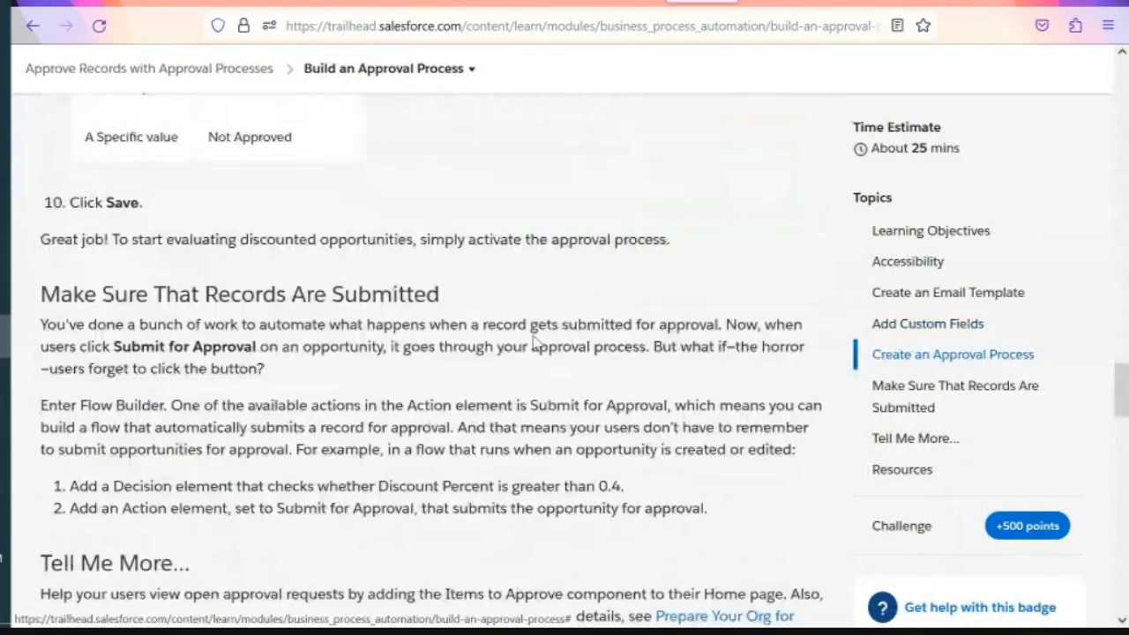
{"action": "scroll", "coordinate": [533, 344], "scroll_direction": "down", "scroll_amount": 2}
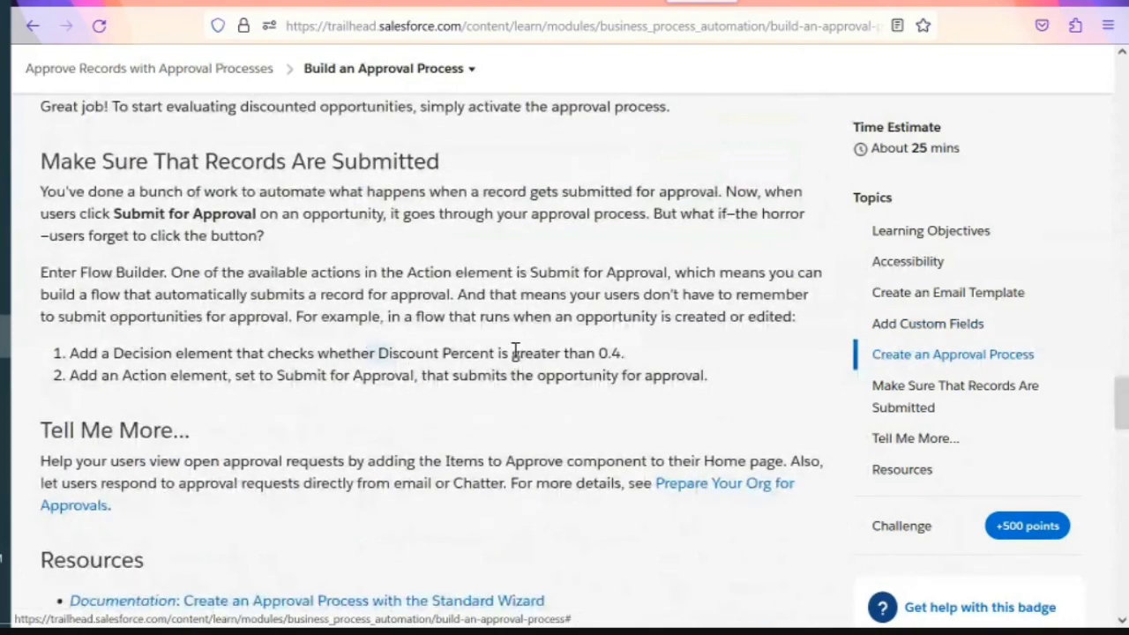
{"action": "left_click_drag", "start_coordinate": [516, 350], "coordinate": [593, 350]}
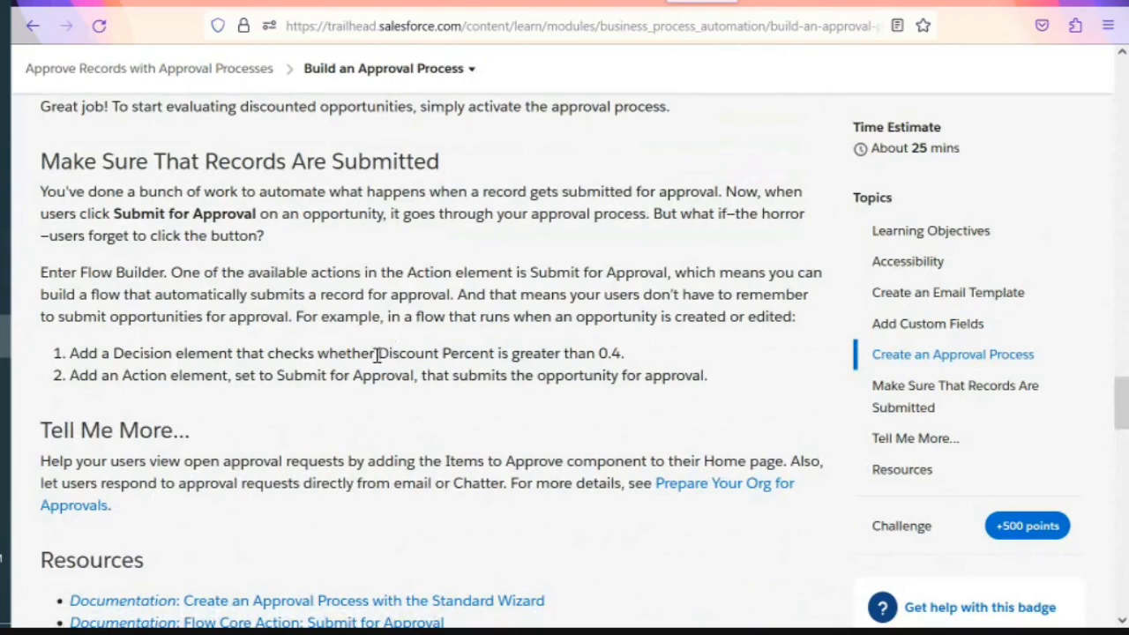
{"action": "left_click_drag", "start_coordinate": [379, 355], "coordinate": [496, 354]}
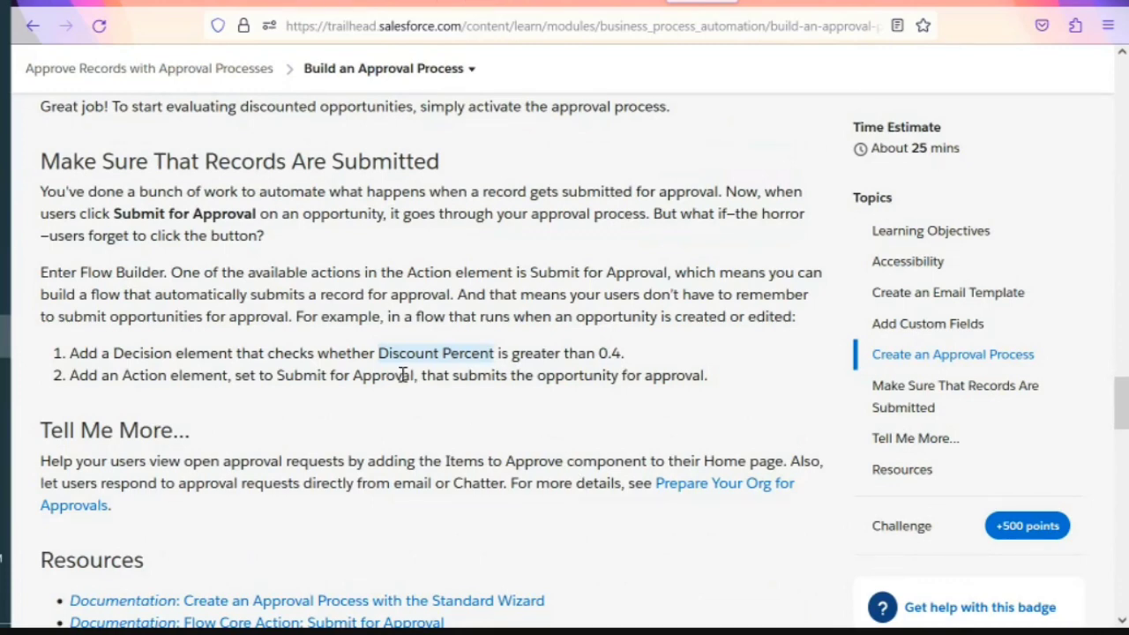
{"action": "left_click", "coordinate": [589, 354]}
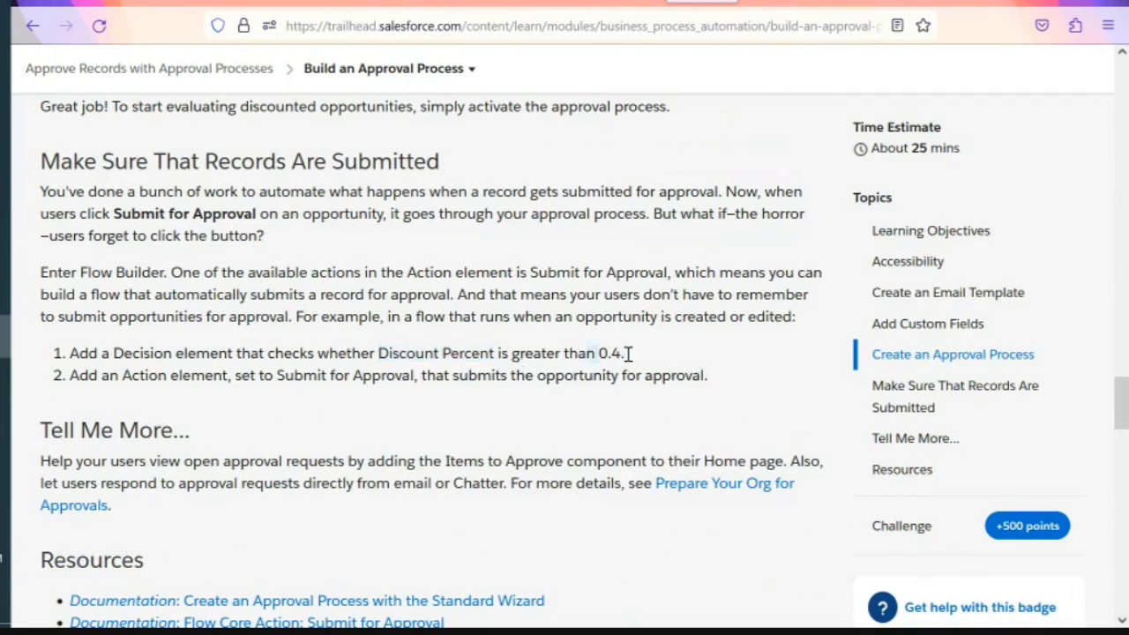
{"action": "left_click_drag", "start_coordinate": [607, 362], "coordinate": [424, 358]}
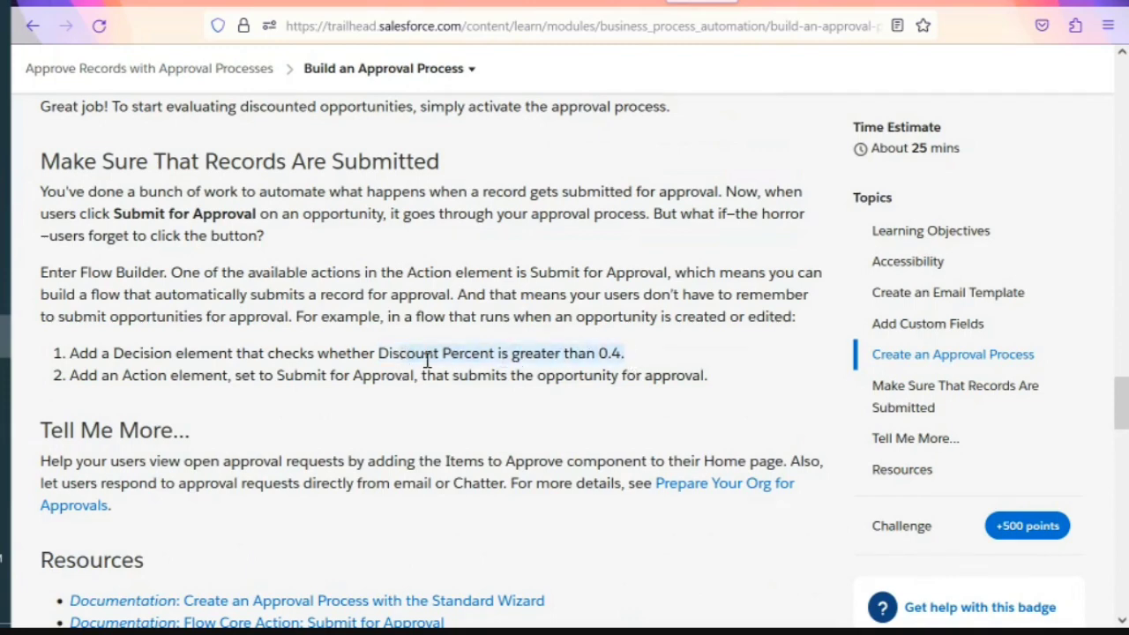
Return to the First approval step's criteria in Salesforce Setup and look through the criteria type, field and else-action choices
{"action": "double_click", "coordinate": [430, 362]}
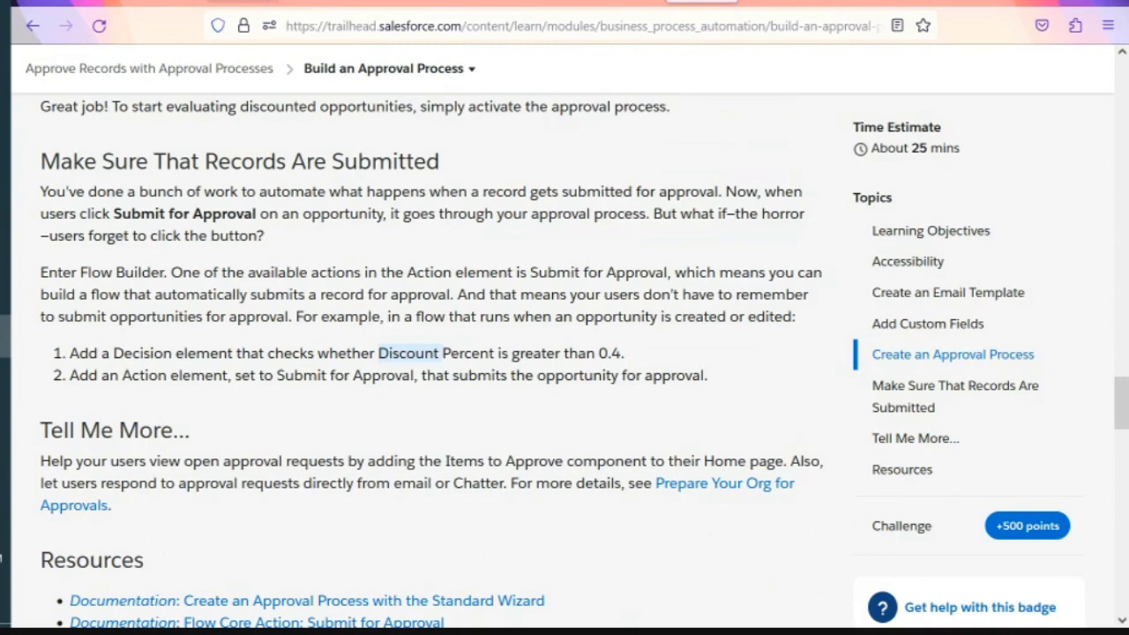
{"action": "left_click", "coordinate": [243, 2]}
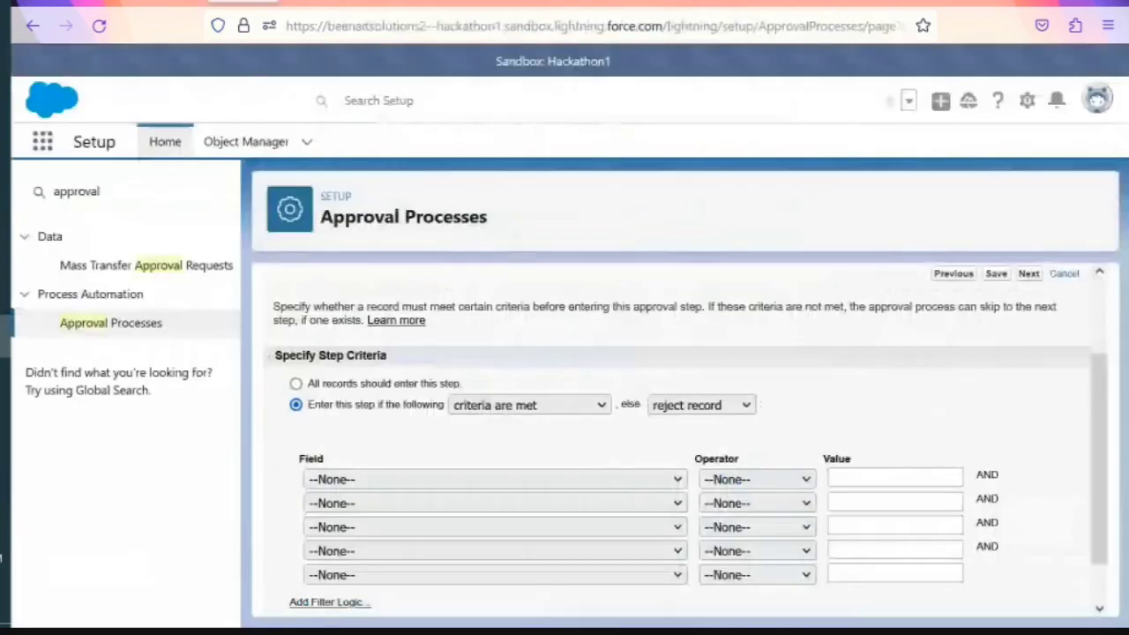
{"action": "left_click", "coordinate": [531, 405]}
{"action": "left_click", "coordinate": [529, 405]}
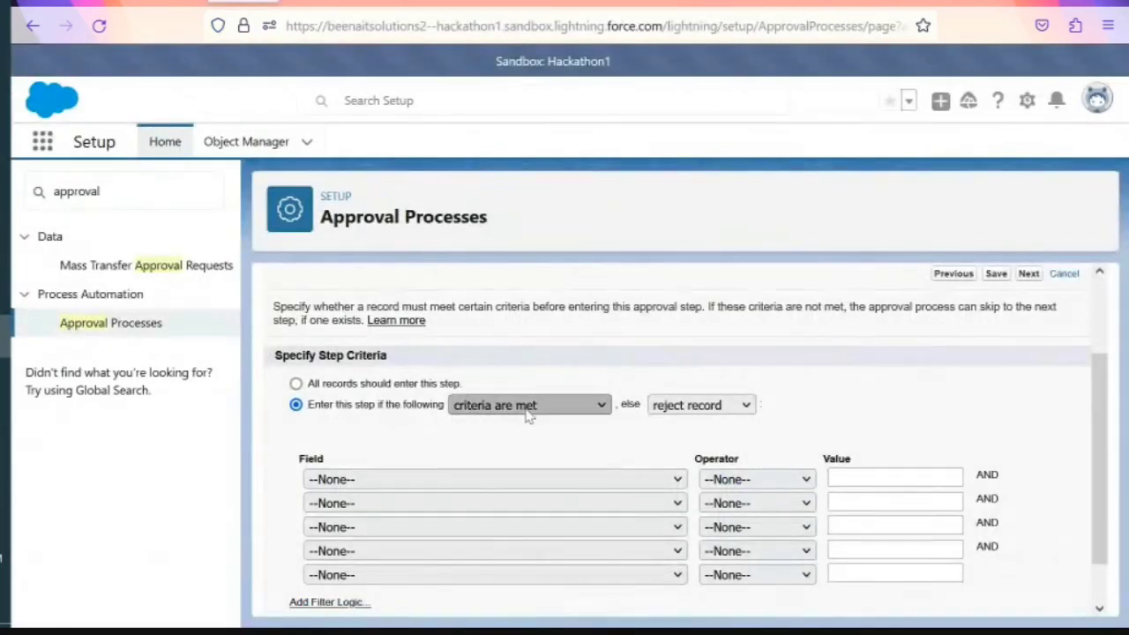
{"action": "left_click", "coordinate": [527, 408]}
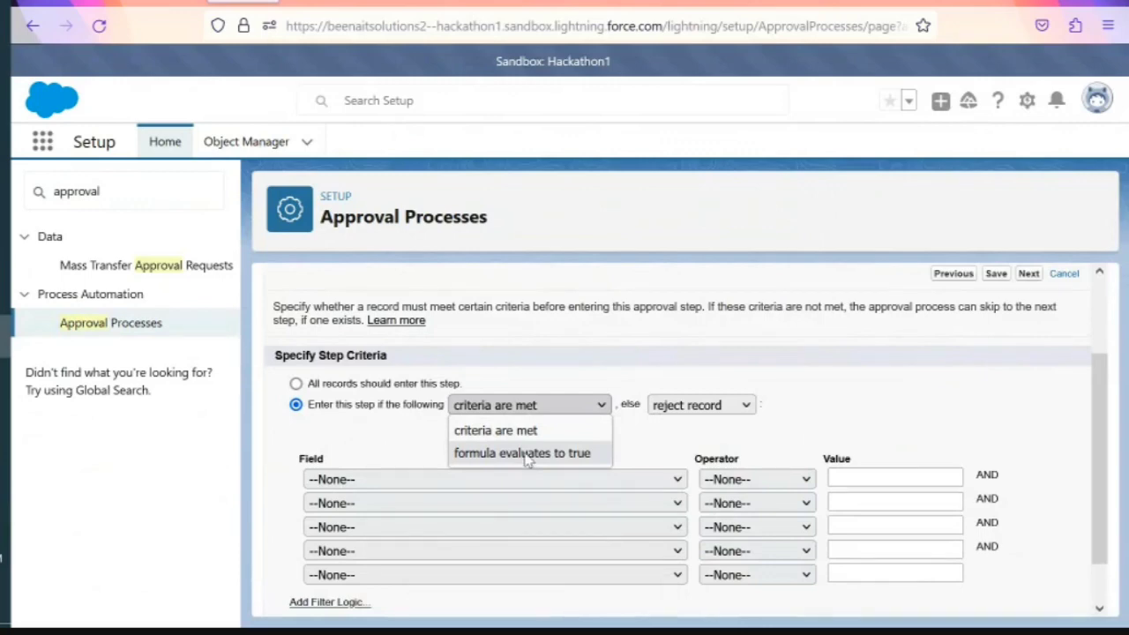
{"action": "left_click", "coordinate": [506, 478]}
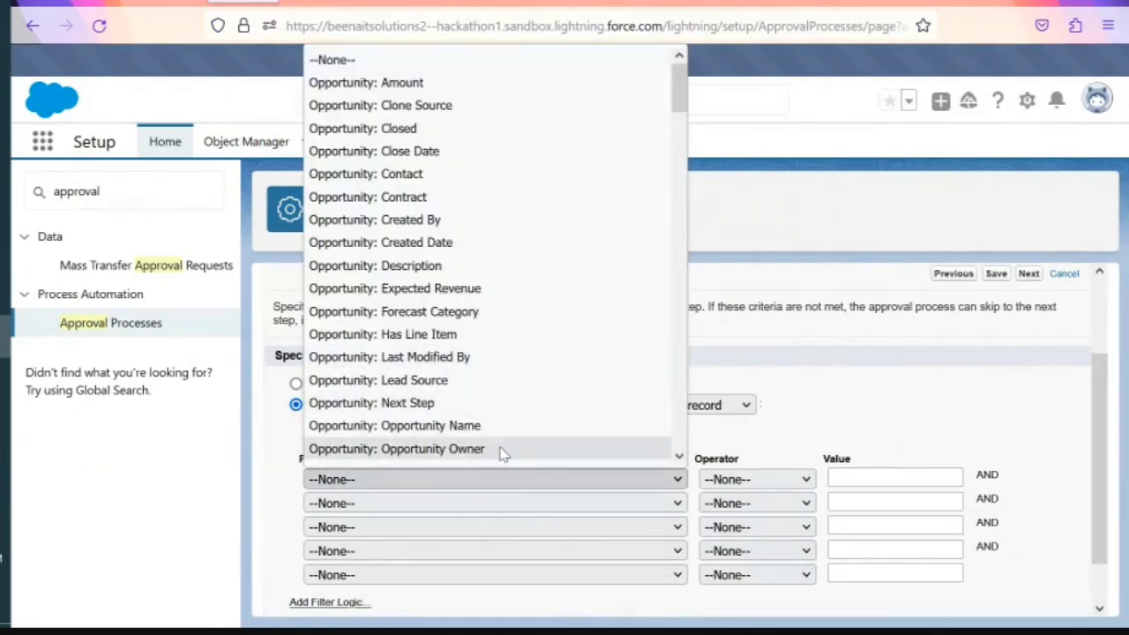
{"action": "left_click", "coordinate": [760, 425]}
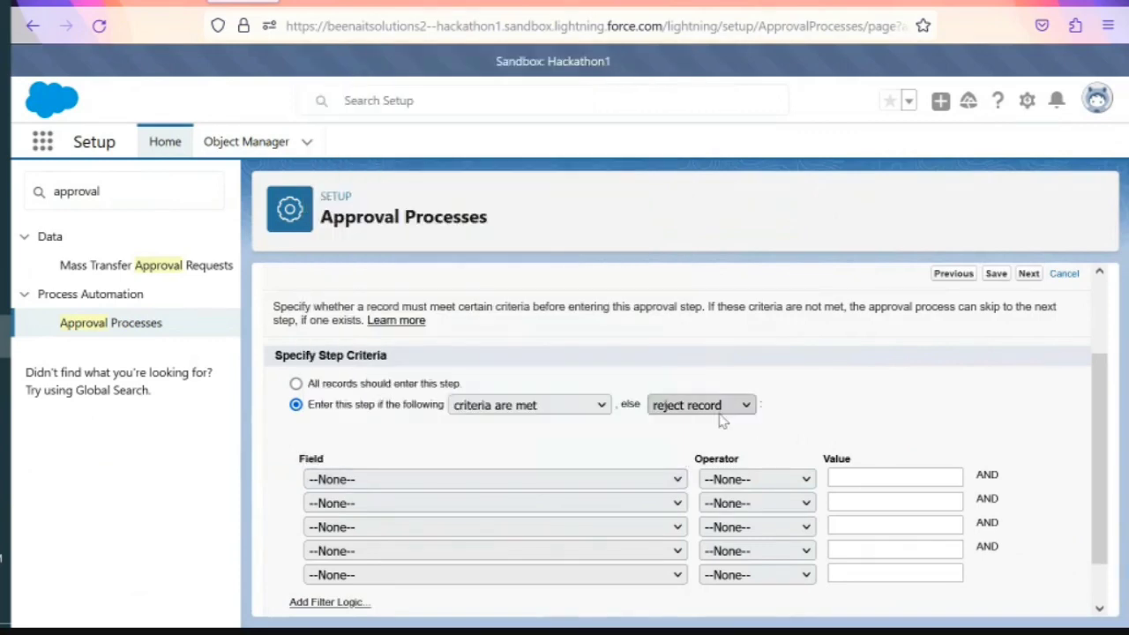
{"action": "left_click", "coordinate": [715, 417]}
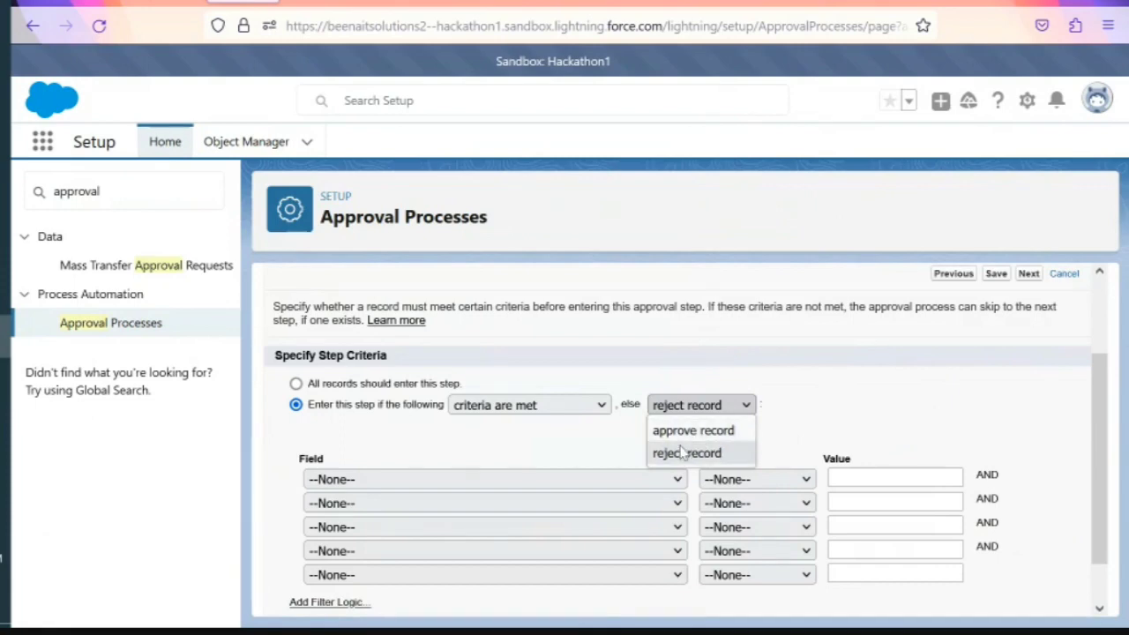
{"action": "left_click", "coordinate": [581, 411]}
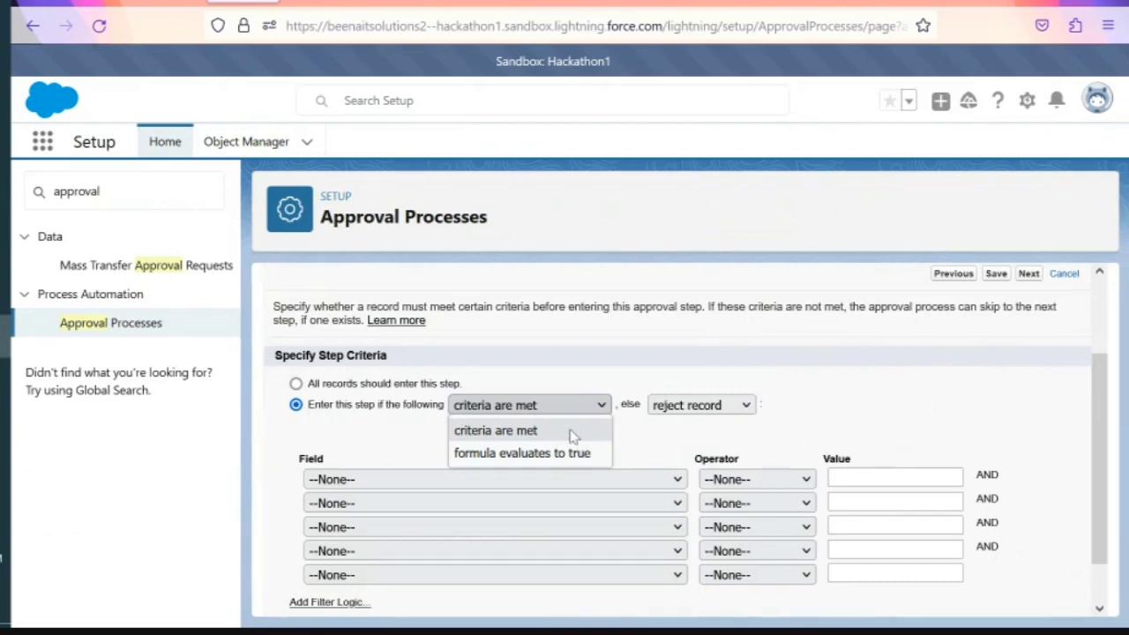
Set the else action to approve record and try to continue without specifying any step criteria
{"action": "left_click", "coordinate": [668, 408]}
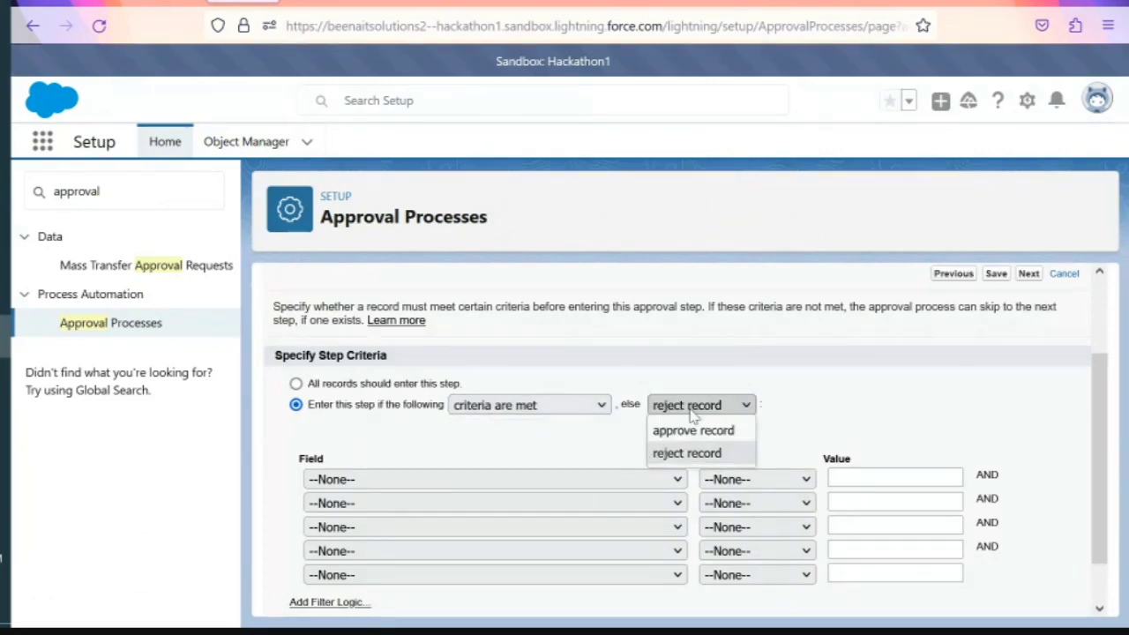
{"action": "left_click", "coordinate": [700, 432]}
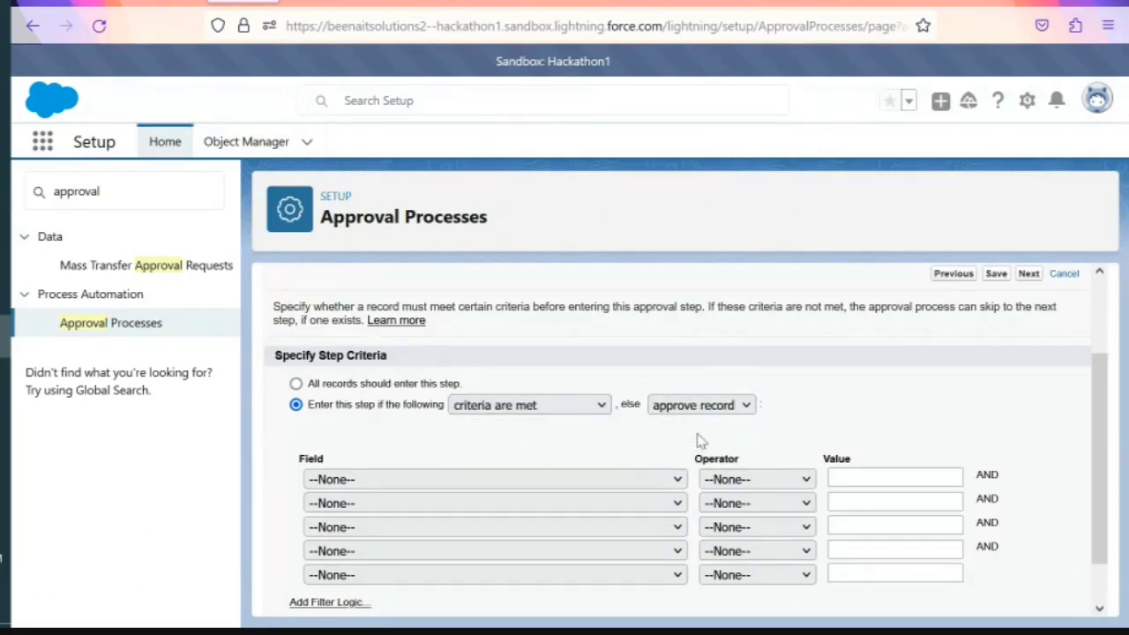
{"action": "scroll", "coordinate": [697, 438], "scroll_direction": "down", "scroll_amount": 1}
{"action": "scroll", "coordinate": [697, 438], "scroll_direction": "up", "scroll_amount": 3}
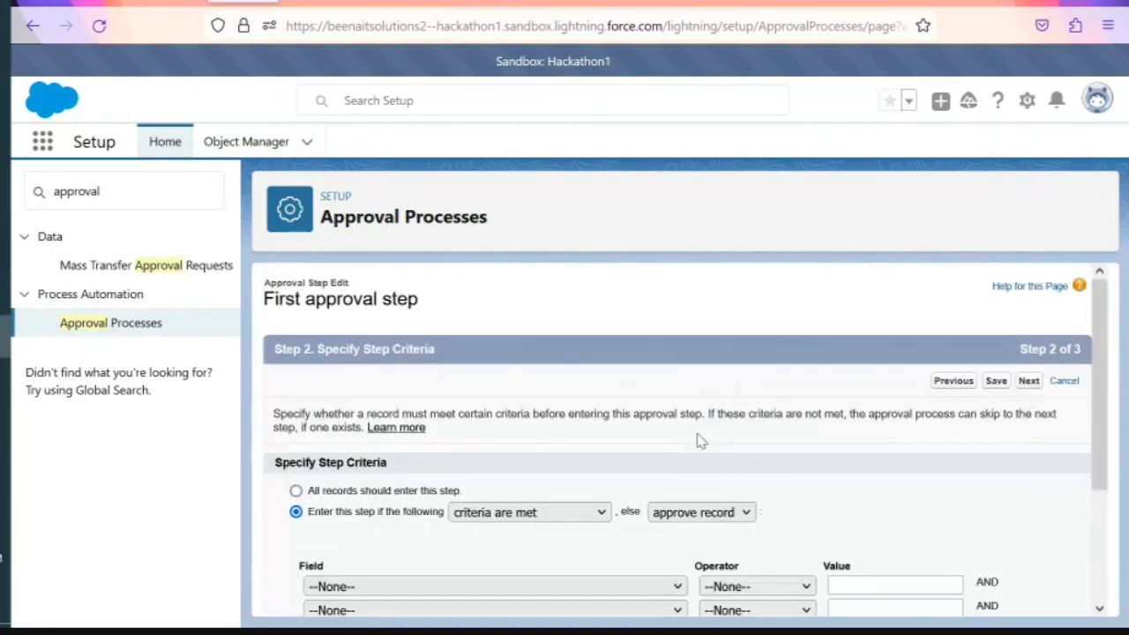
{"action": "left_click", "coordinate": [1025, 387]}
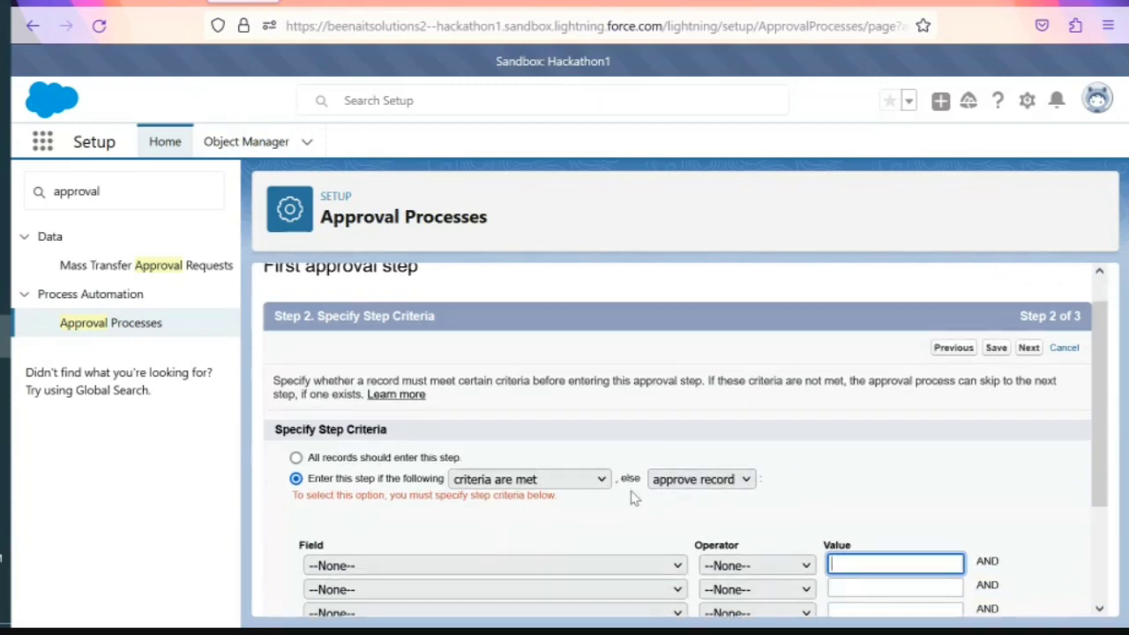
Let all records enter the approval step and proceed to selecting the assigned approver
{"action": "scroll", "coordinate": [603, 491], "scroll_direction": "down", "scroll_amount": 3}
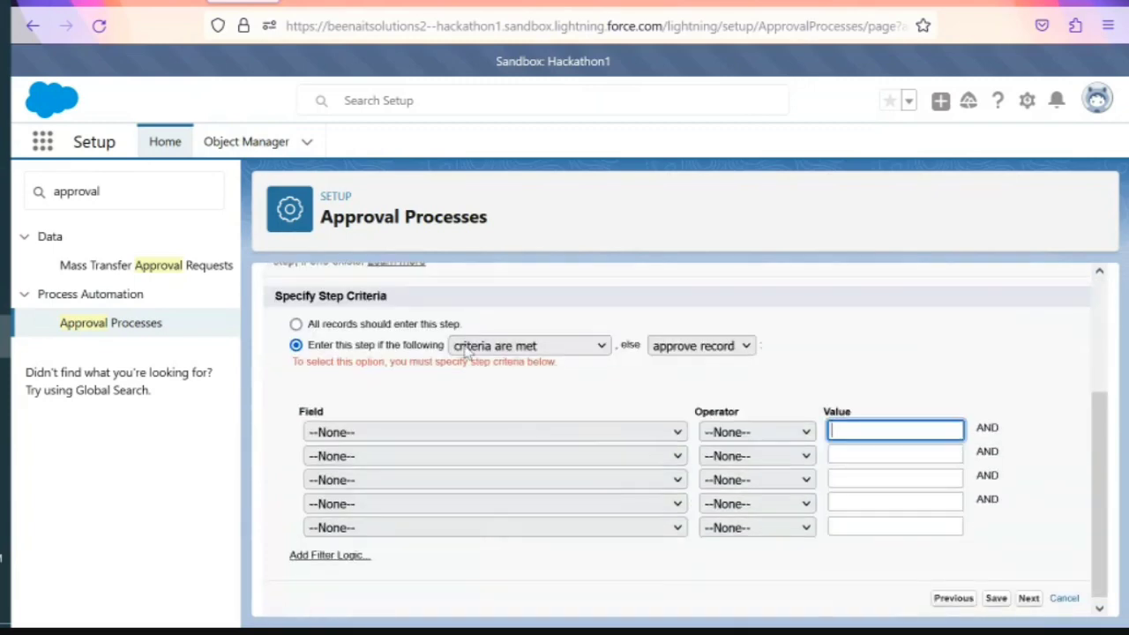
{"action": "left_click", "coordinate": [421, 291]}
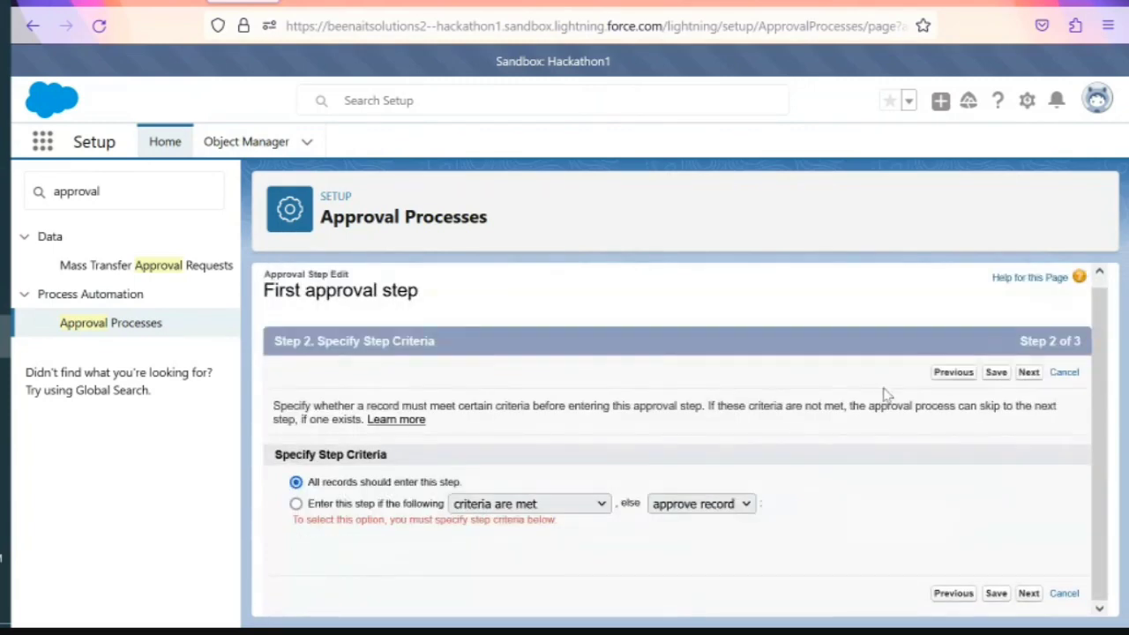
{"action": "left_click", "coordinate": [1028, 372]}
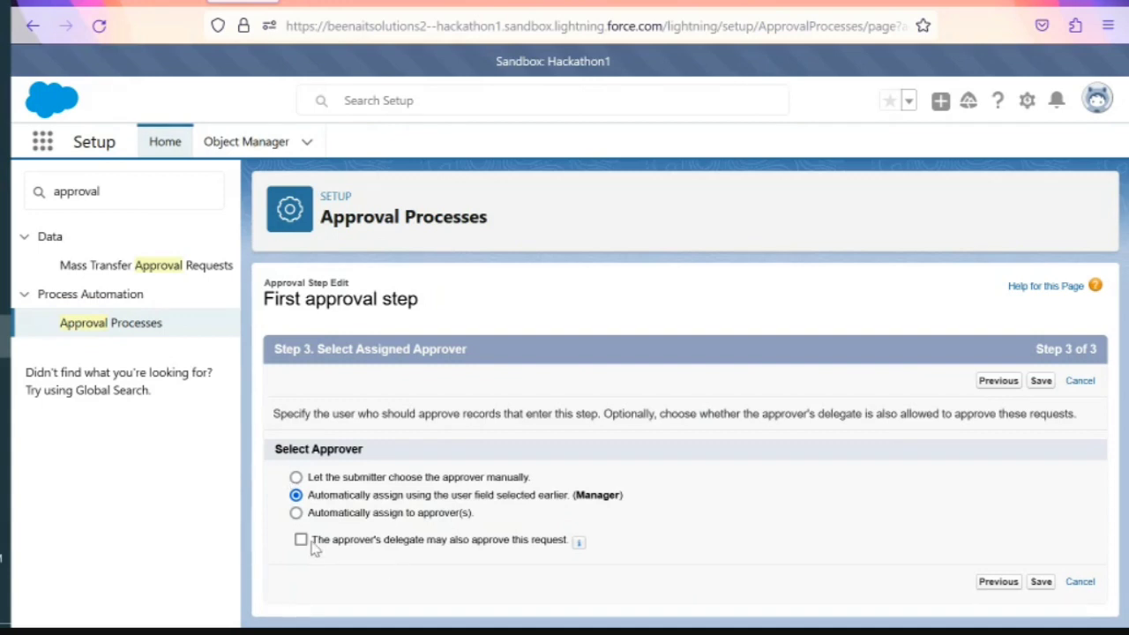
Highlight the delegate approval option, glance at the Users list, and allow the approver's delegate to also approve the request
{"action": "left_click_drag", "start_coordinate": [313, 542], "coordinate": [568, 554]}
{"action": "left_click", "coordinate": [566, 559]}
{"action": "left_click_drag", "start_coordinate": [572, 548], "coordinate": [323, 548]}
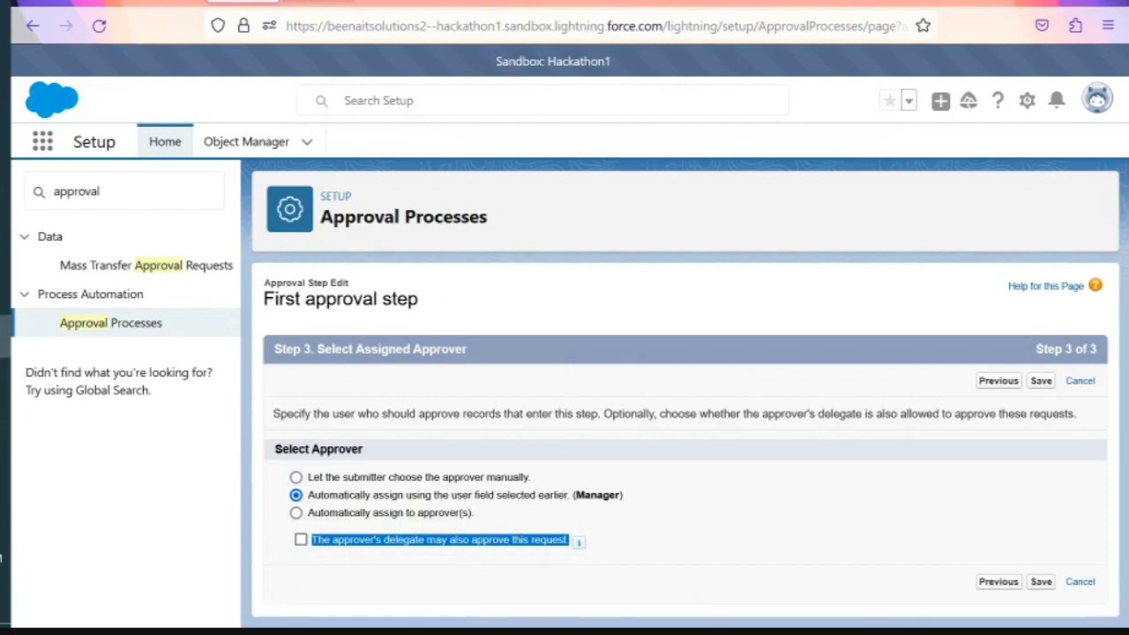
{"action": "left_click", "coordinate": [320, 2]}
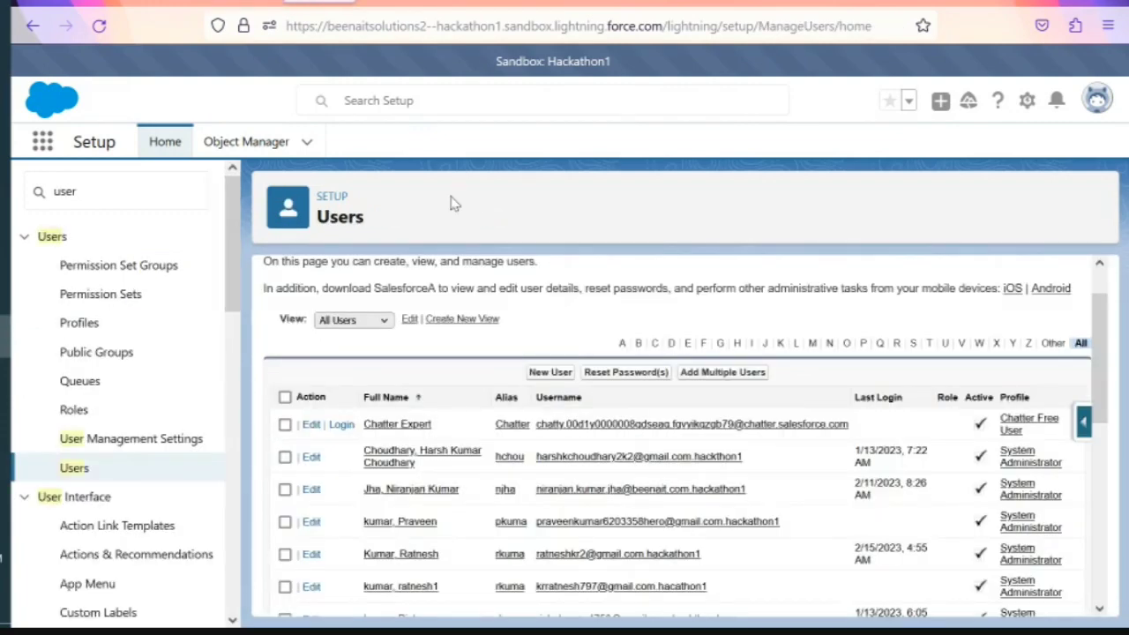
{"action": "scroll", "coordinate": [444, 371], "scroll_direction": "down", "scroll_amount": 2}
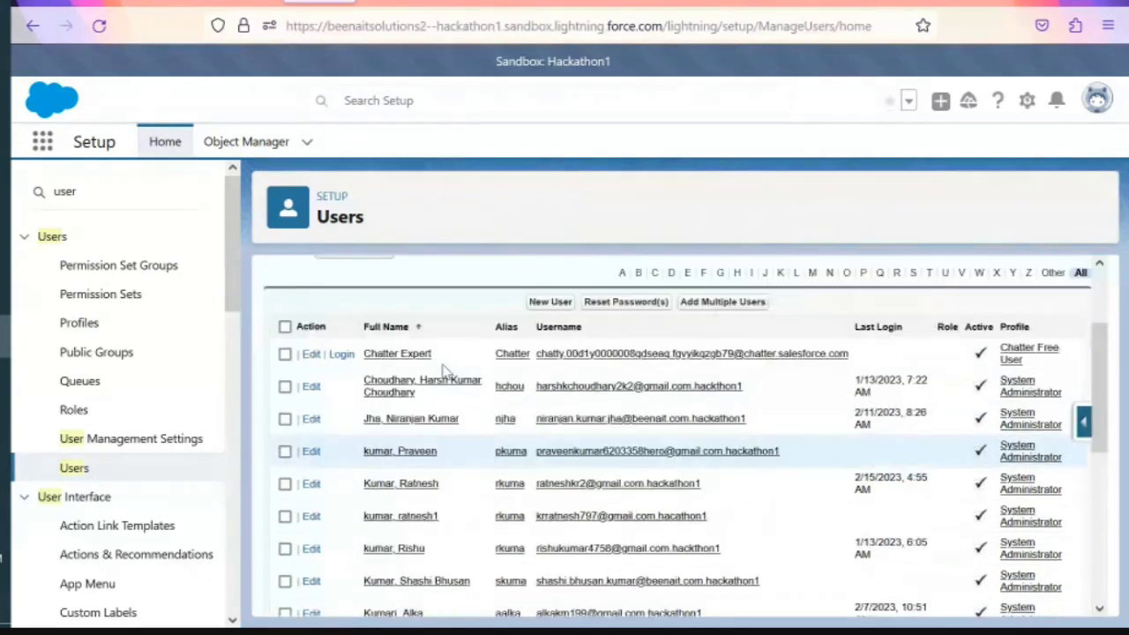
{"action": "left_click", "coordinate": [243, 2]}
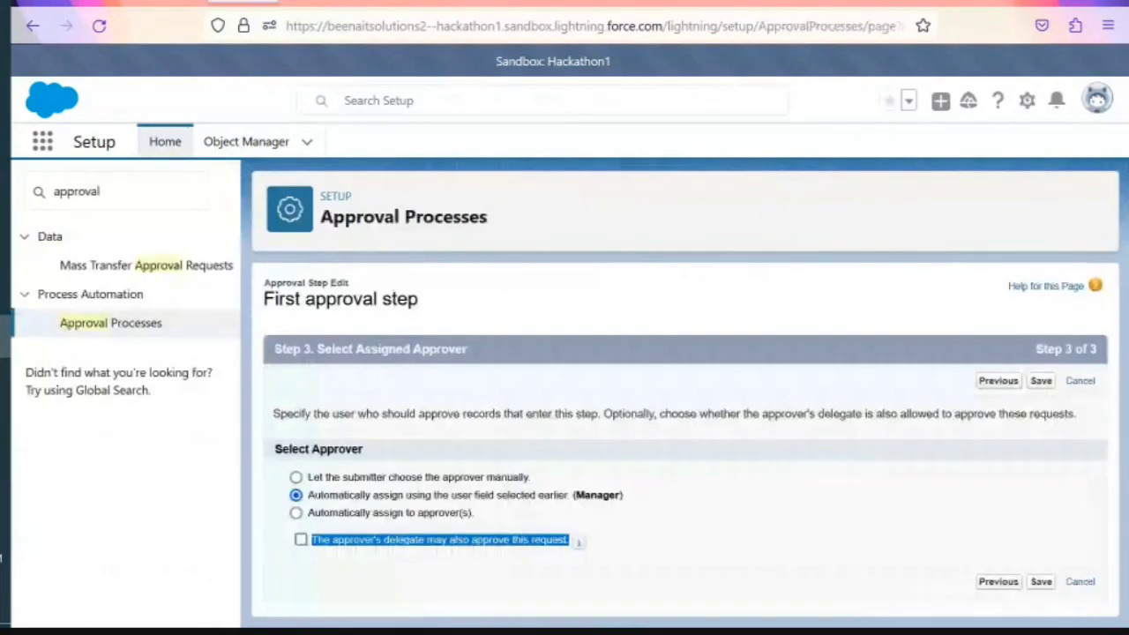
{"action": "left_click", "coordinate": [300, 540]}
Examine the Delegated Approver and Manager fields under Approver Settings on the new user form
{"action": "left_click", "coordinate": [320, 2]}
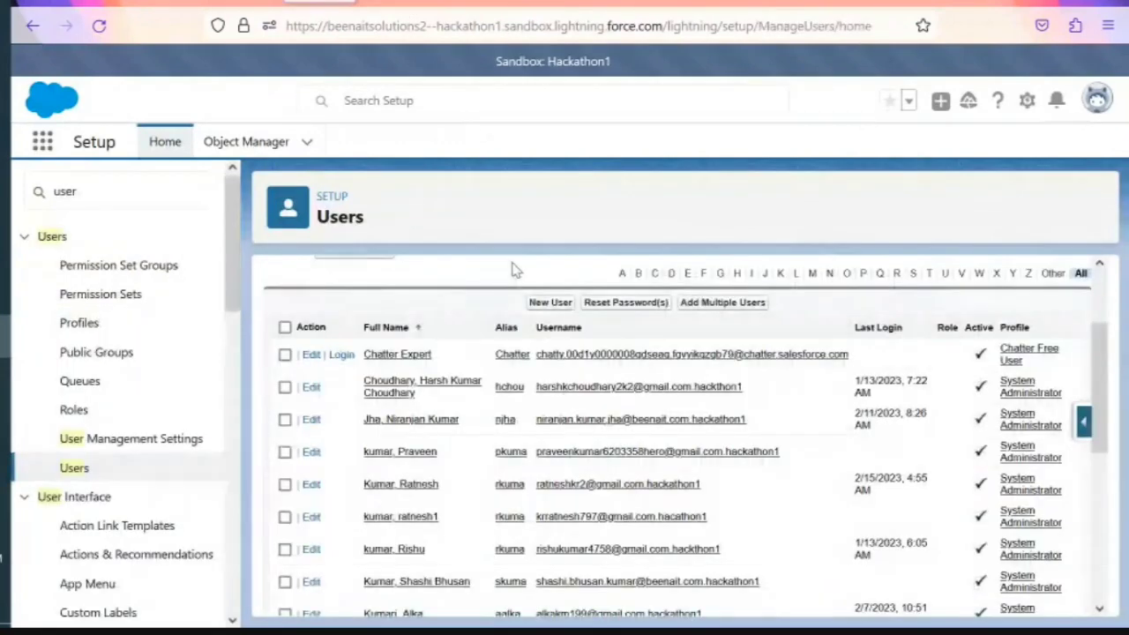
{"action": "left_click", "coordinate": [394, 3]}
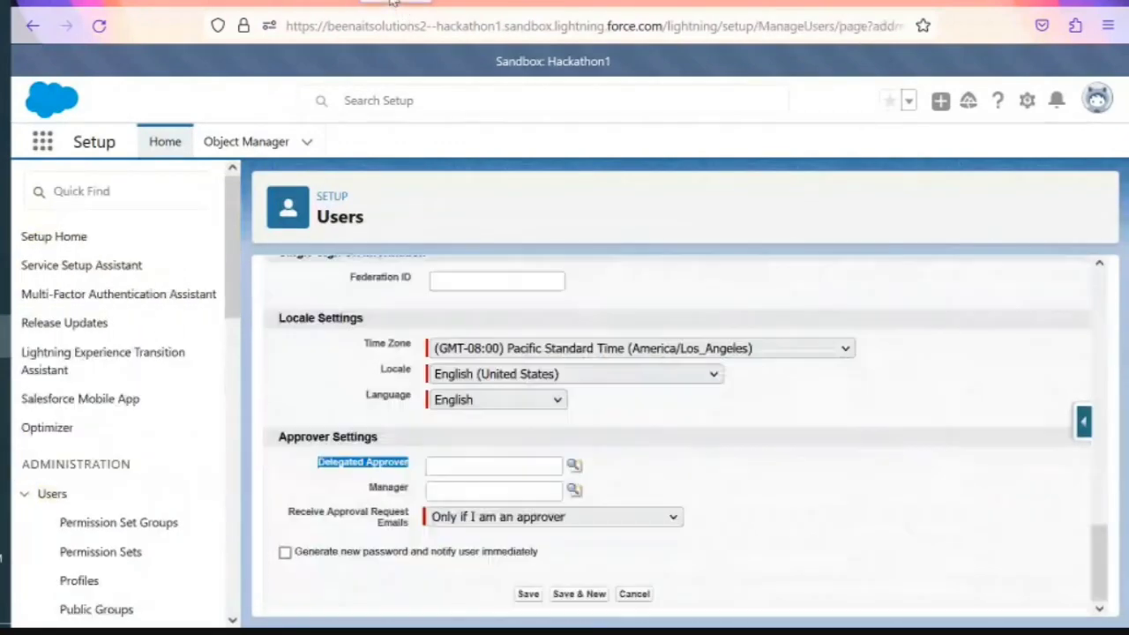
{"action": "left_click", "coordinate": [512, 467]}
{"action": "left_click", "coordinate": [509, 492]}
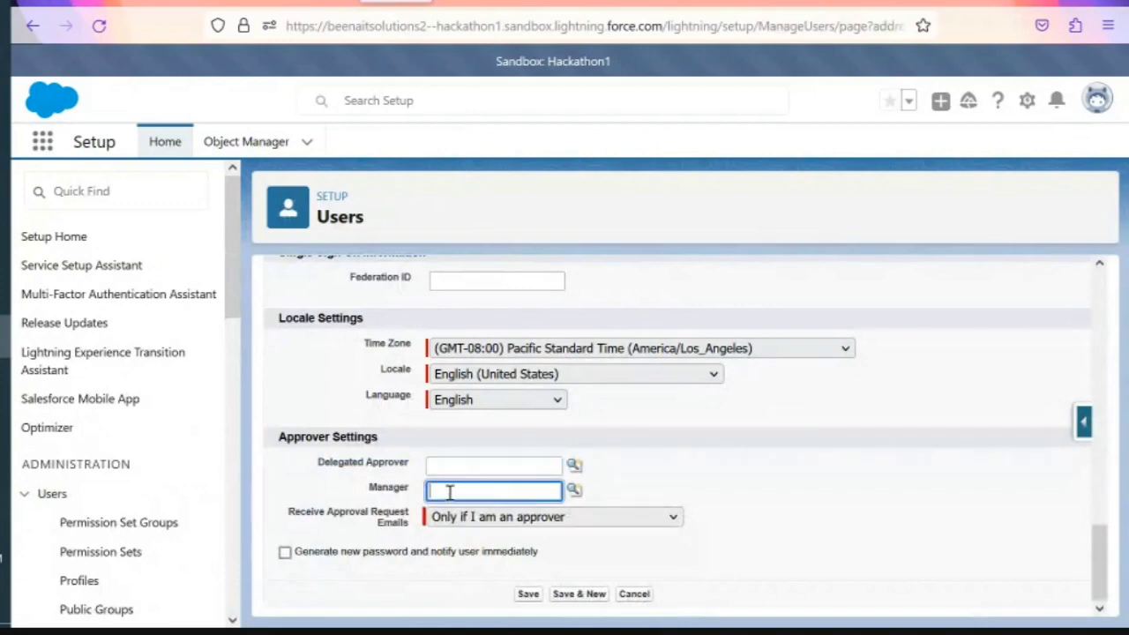
{"action": "left_click_drag", "start_coordinate": [416, 490], "coordinate": [360, 490]}
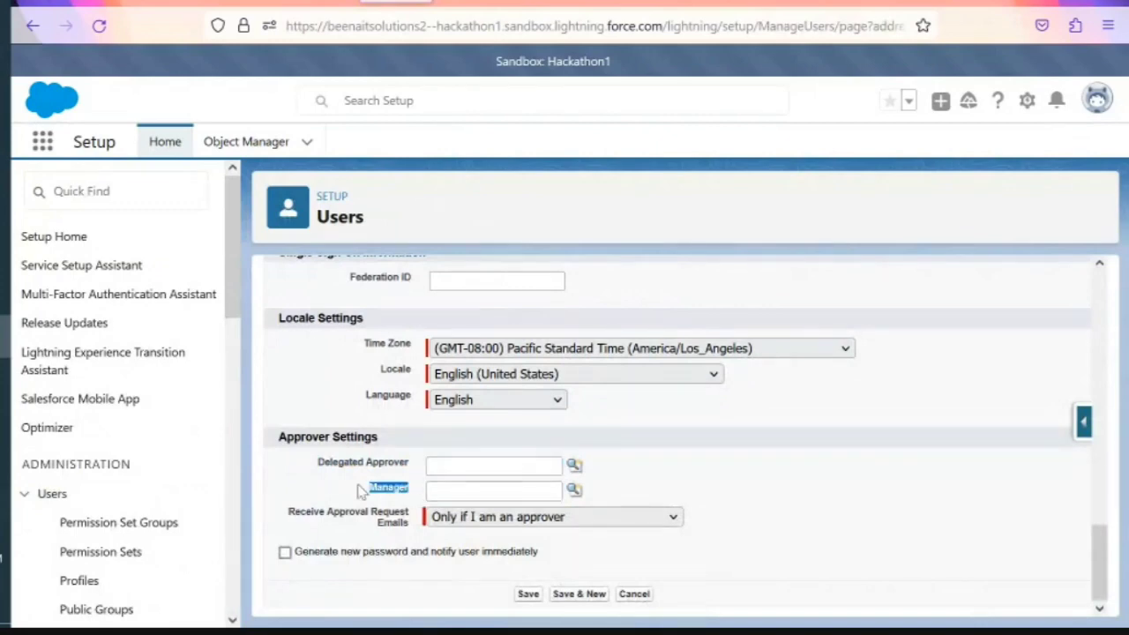
{"action": "left_click", "coordinate": [481, 494]}
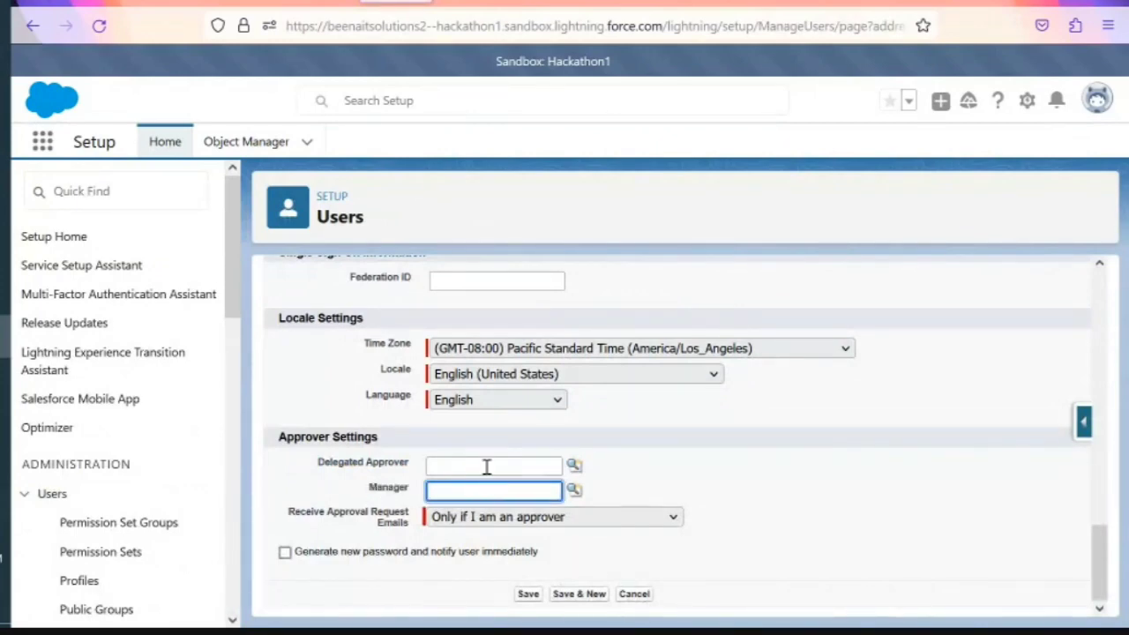
{"action": "left_click", "coordinate": [486, 467]}
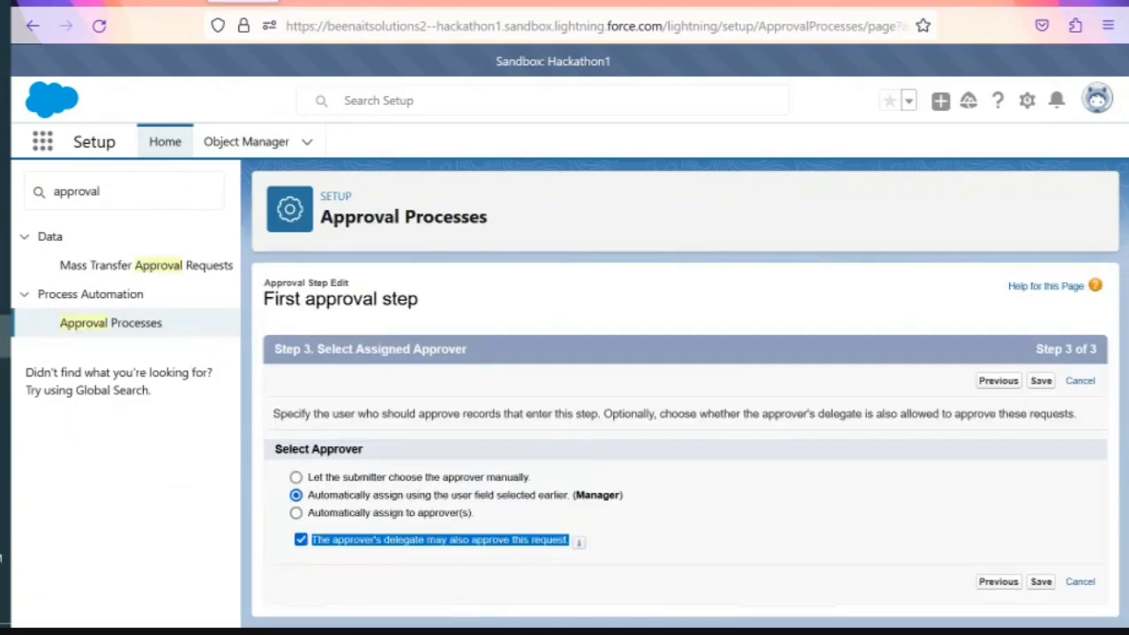
Return to the approver selection, review the manager, delegate and submitter options, and try letting the submitter choose the approver manually
{"action": "left_click", "coordinate": [366, 540]}
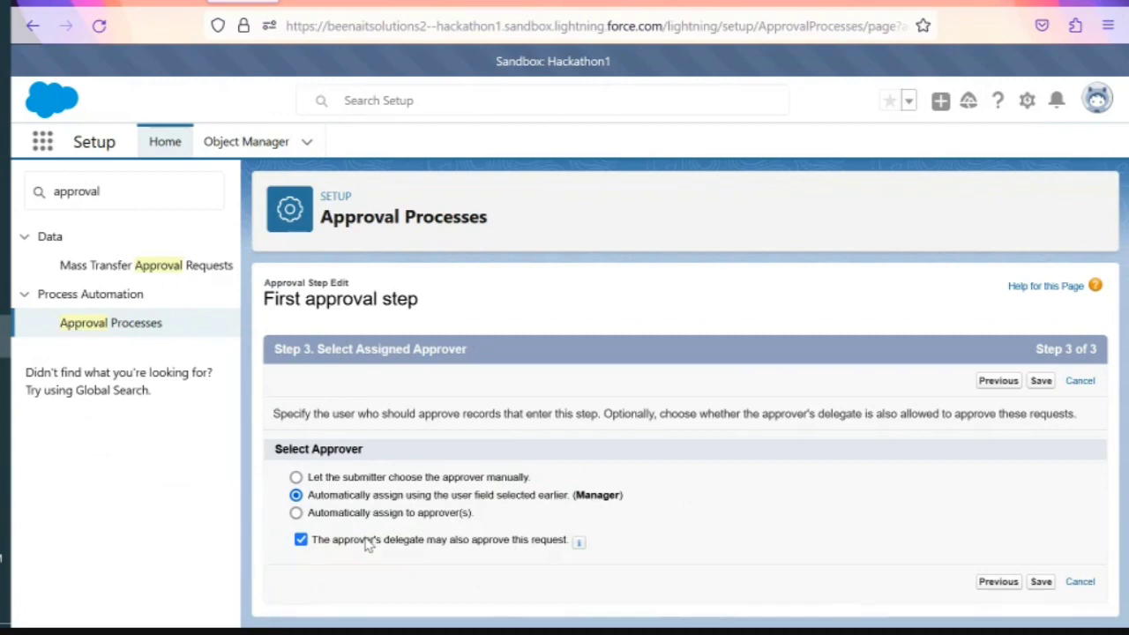
{"action": "left_click_drag", "start_coordinate": [411, 496], "coordinate": [575, 495]}
{"action": "left_click_drag", "start_coordinate": [353, 540], "coordinate": [573, 540]}
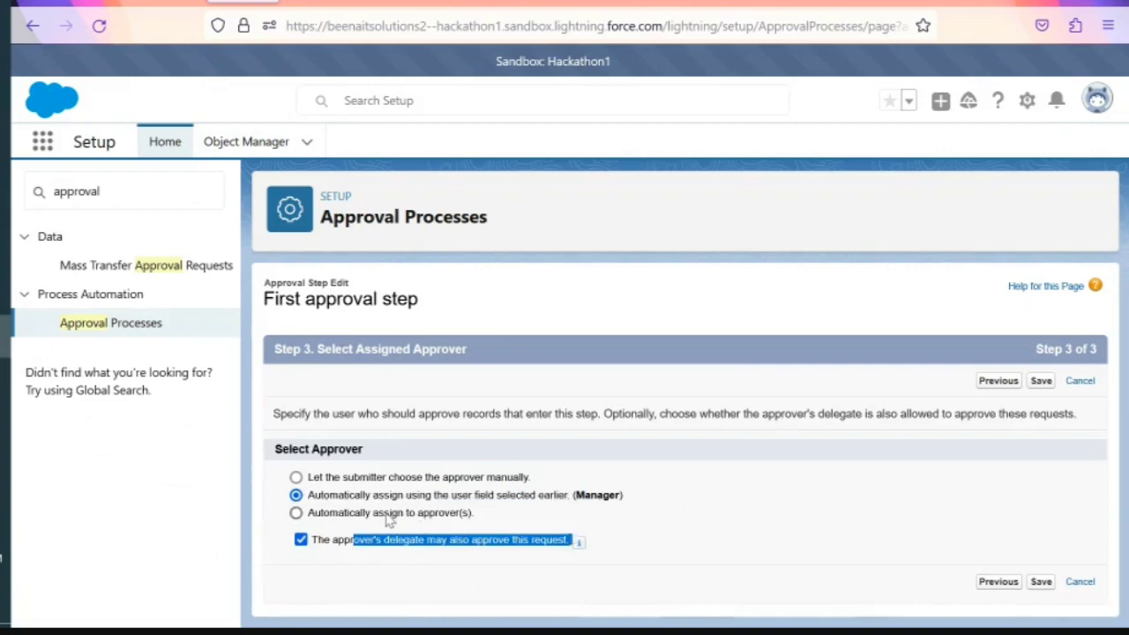
{"action": "left_click", "coordinate": [322, 485]}
{"action": "left_click_drag", "start_coordinate": [322, 481], "coordinate": [529, 477]}
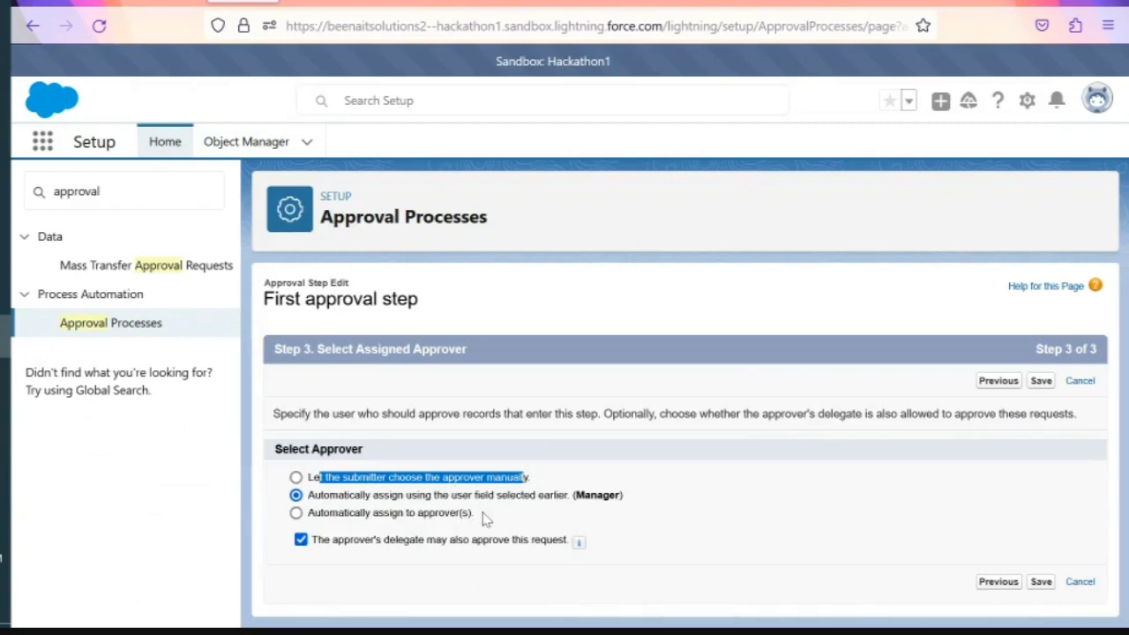
{"action": "left_click_drag", "start_coordinate": [476, 497], "coordinate": [614, 499]}
{"action": "left_click_drag", "start_coordinate": [371, 481], "coordinate": [530, 478]}
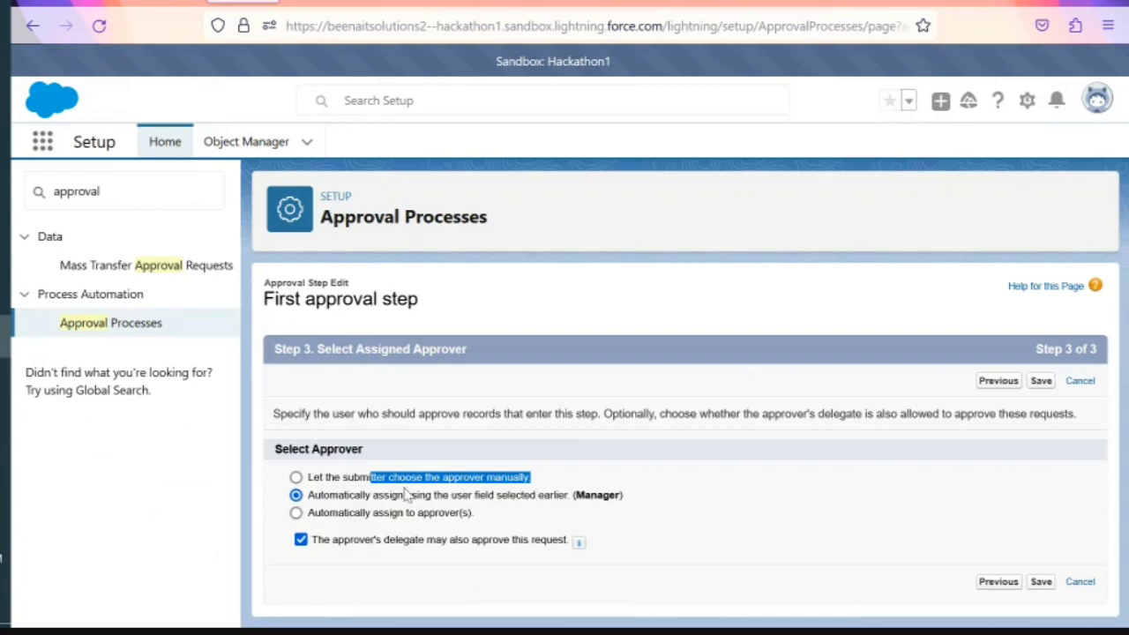
{"action": "left_click", "coordinate": [362, 481]}
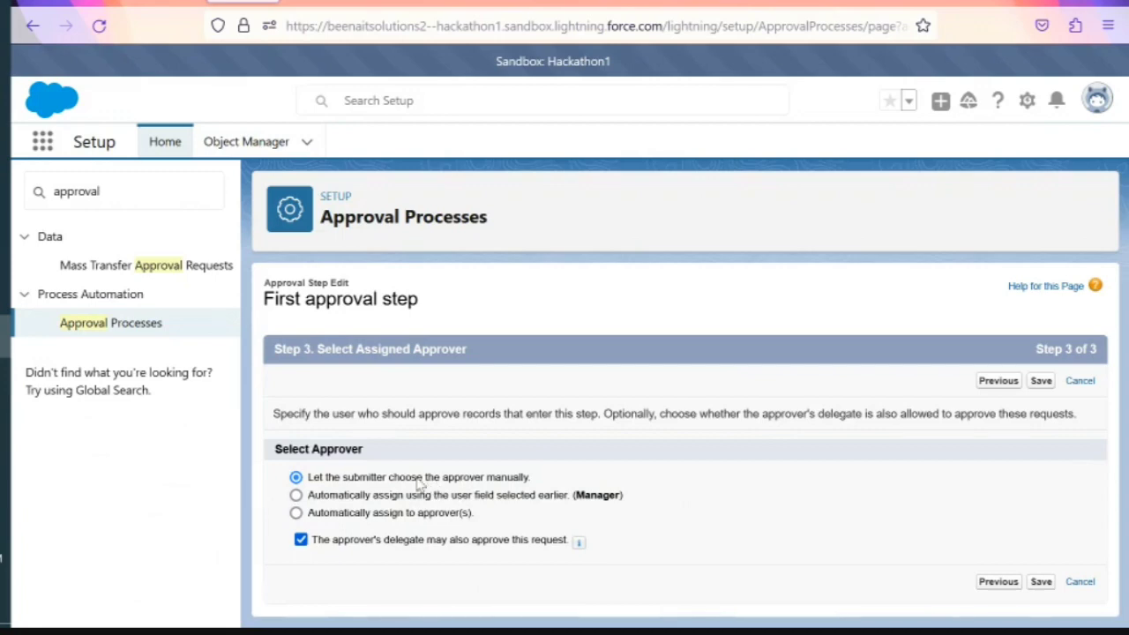
{"action": "left_click_drag", "start_coordinate": [418, 479], "coordinate": [522, 481]}
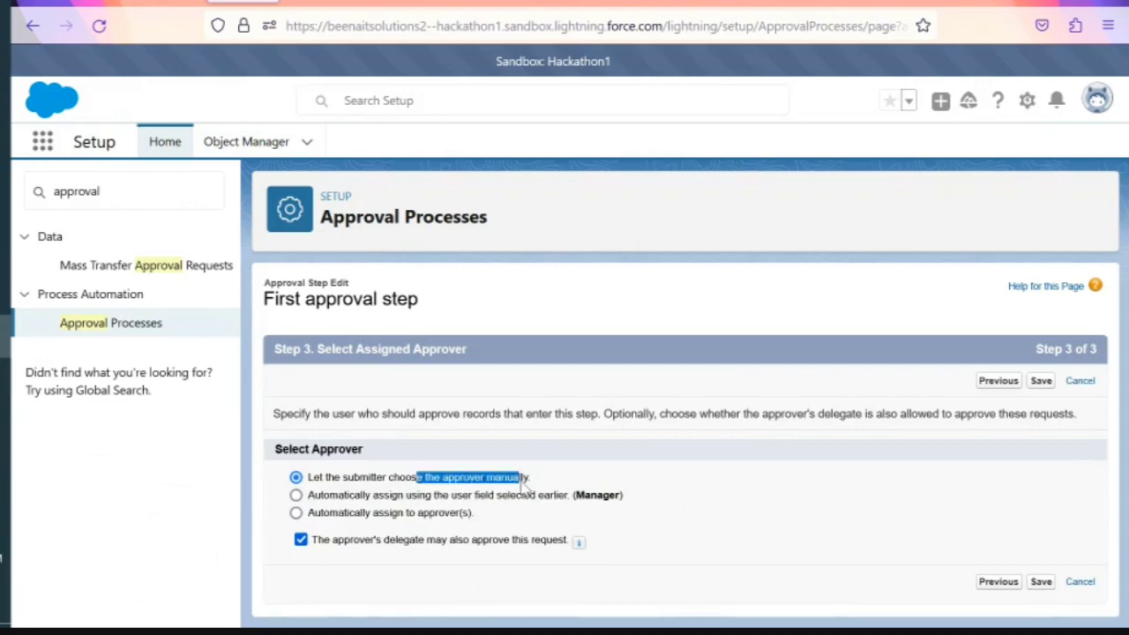
Set the step to automatically assign to approver(s), with User as the approver type
{"action": "left_click", "coordinate": [342, 517]}
{"action": "scroll", "coordinate": [344, 520], "scroll_direction": "down", "scroll_amount": 2}
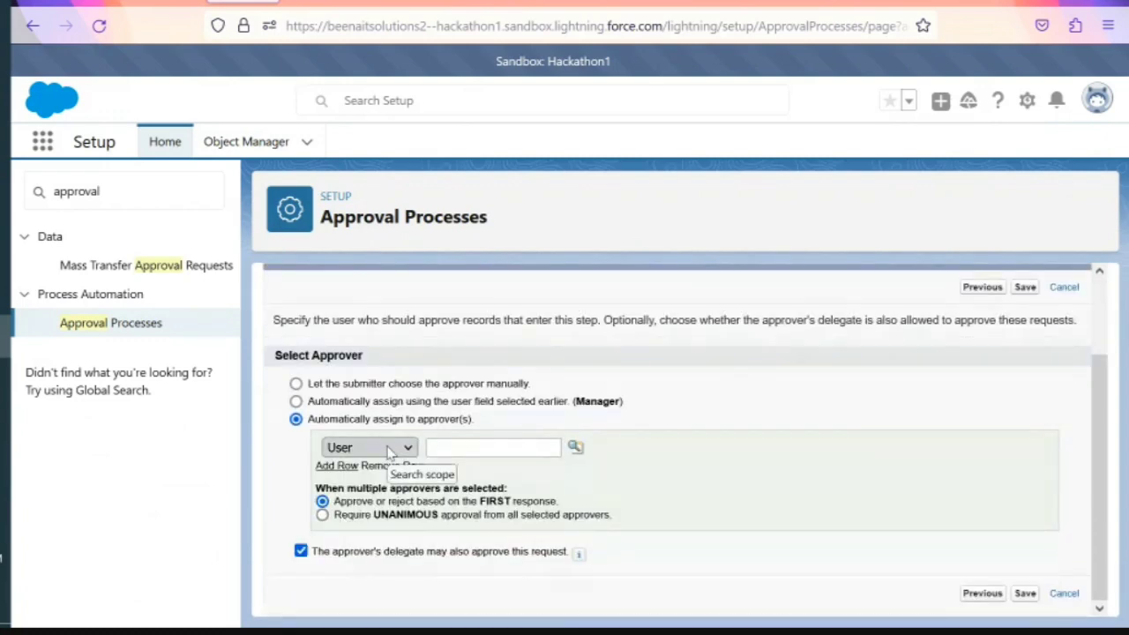
{"action": "left_click_drag", "start_coordinate": [355, 388], "coordinate": [304, 394]}
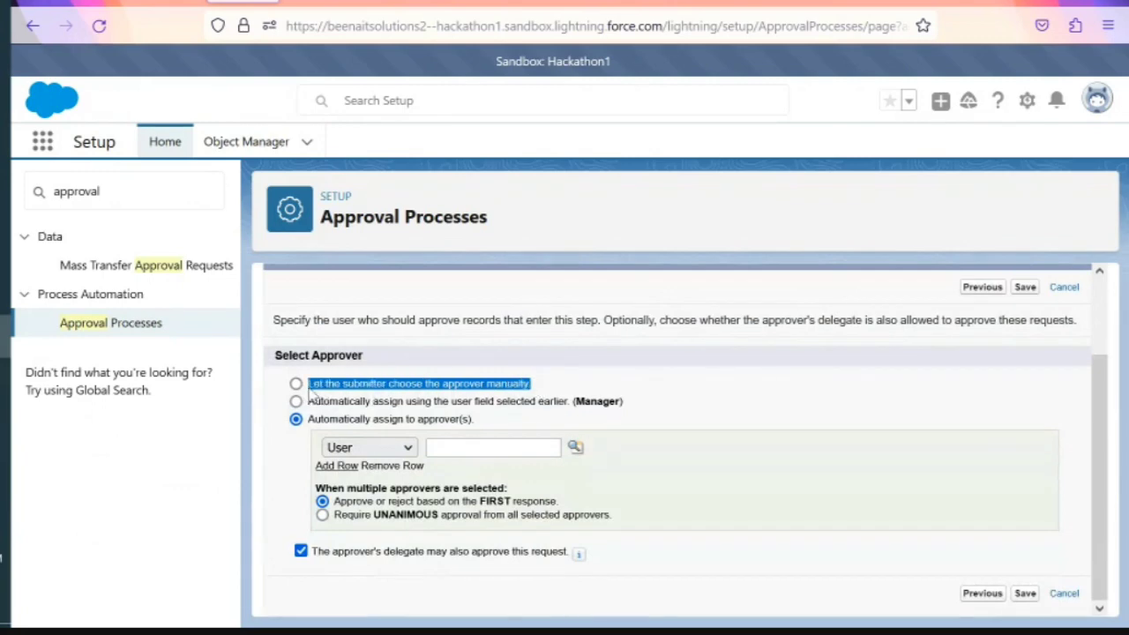
{"action": "left_click", "coordinate": [383, 450]}
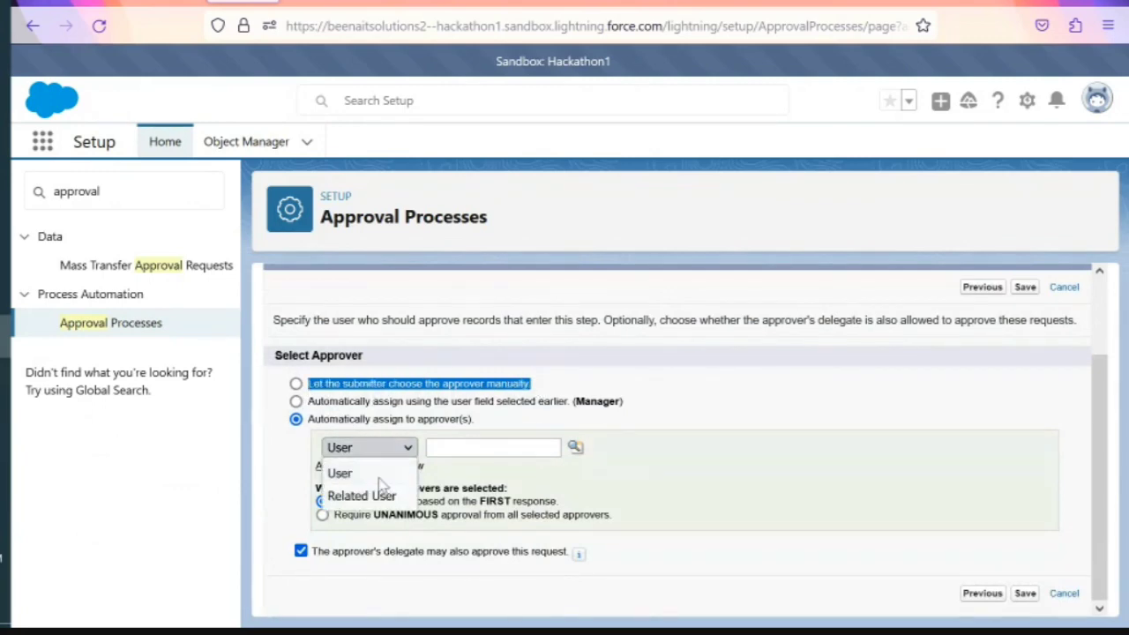
{"action": "left_click", "coordinate": [382, 479]}
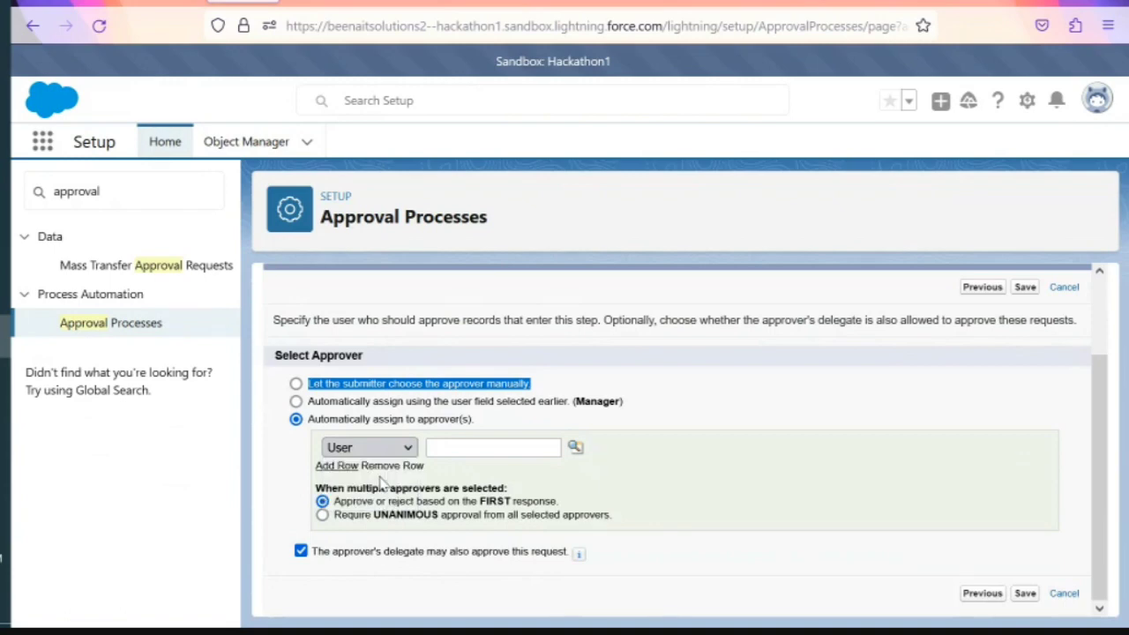
Review the option using the Manager field selected earlier and the option to automatically assign to approver(s)
{"action": "left_click", "coordinate": [448, 452]}
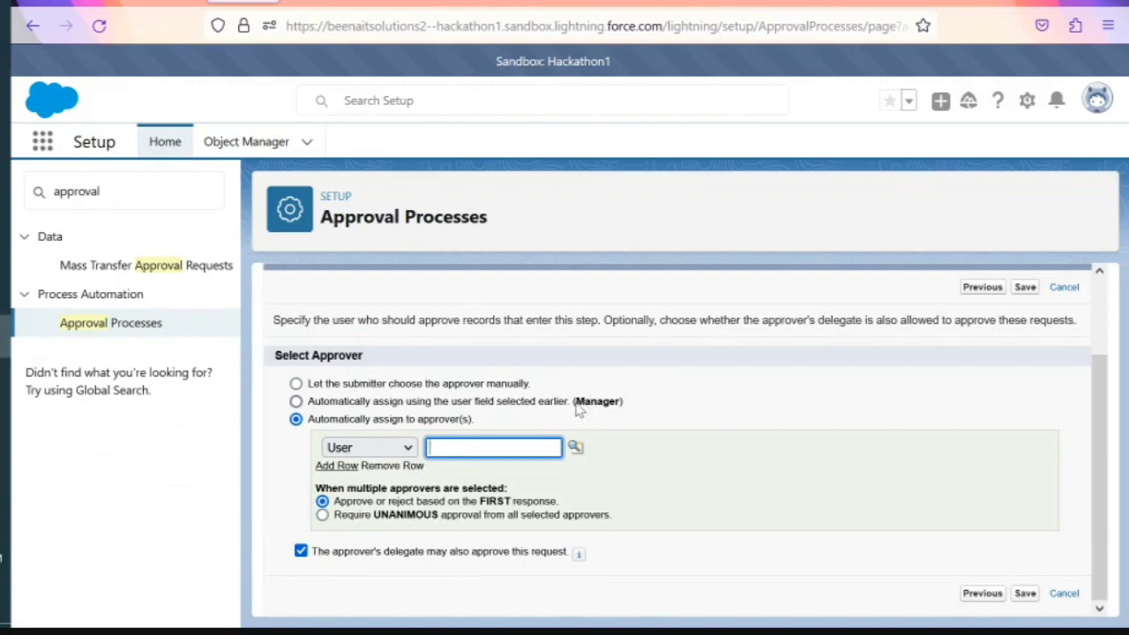
{"action": "left_click_drag", "start_coordinate": [574, 401], "coordinate": [636, 415]}
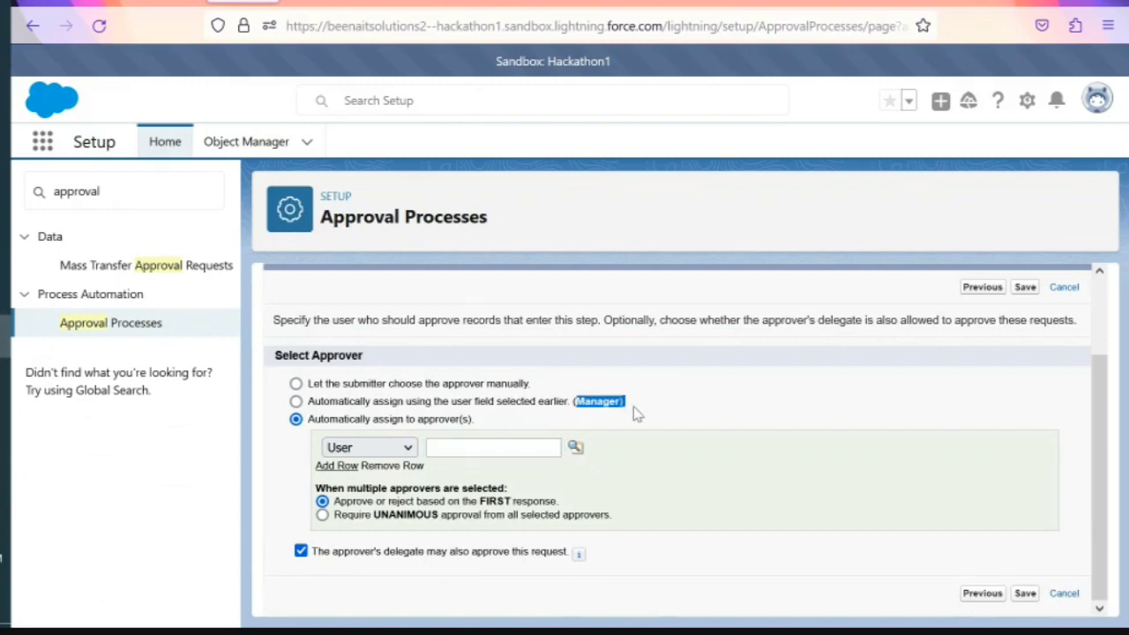
{"action": "left_click", "coordinate": [637, 414]}
{"action": "left_click", "coordinate": [454, 450]}
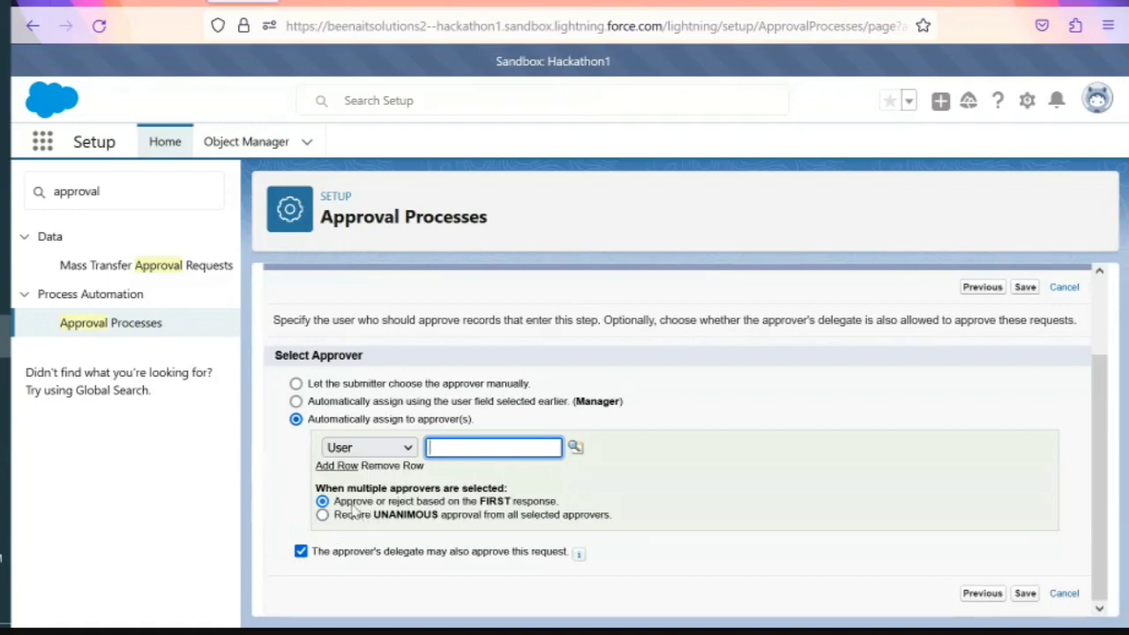
{"action": "left_click_drag", "start_coordinate": [309, 420], "coordinate": [483, 441]}
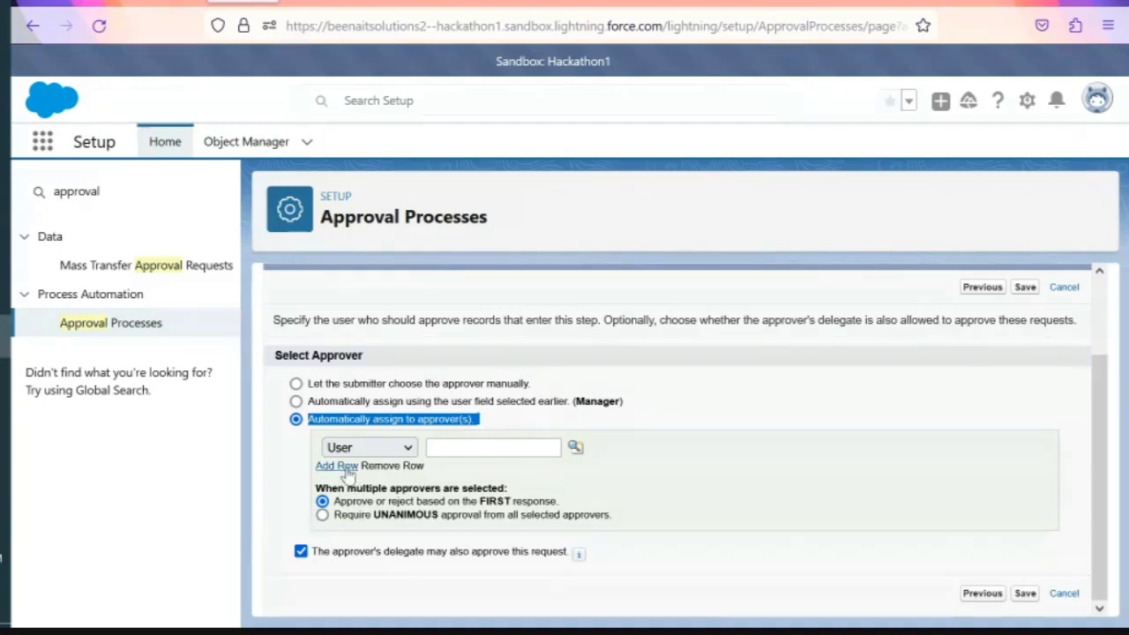
Search the user lookup by first name and assign the matching user as the first approver
{"action": "left_click", "coordinate": [454, 447]}
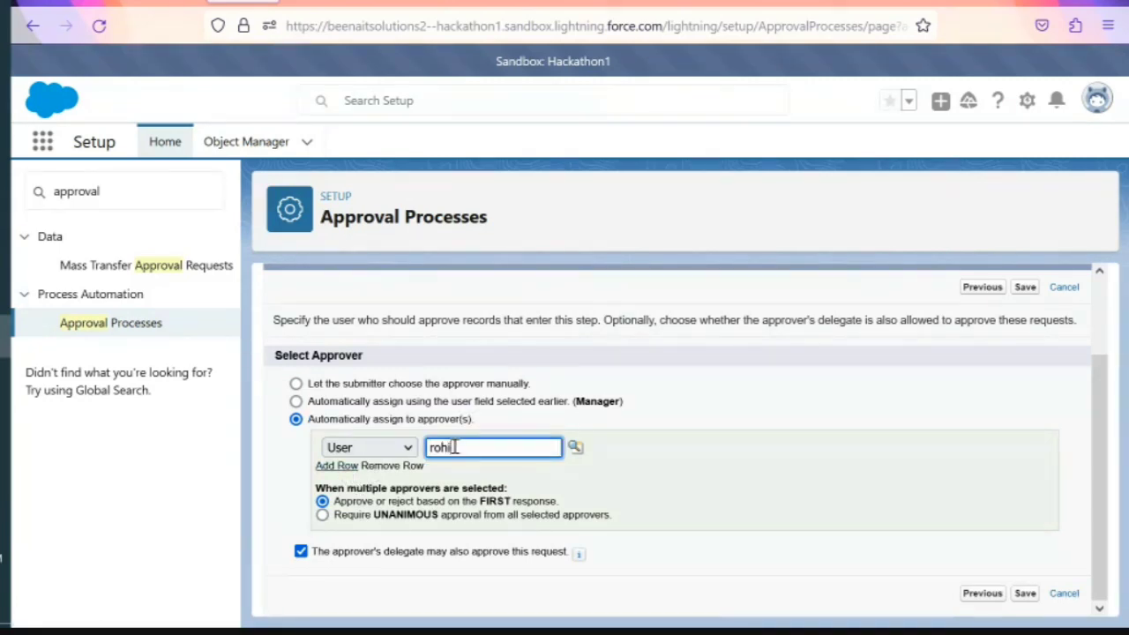
{"action": "left_click", "coordinate": [575, 447]}
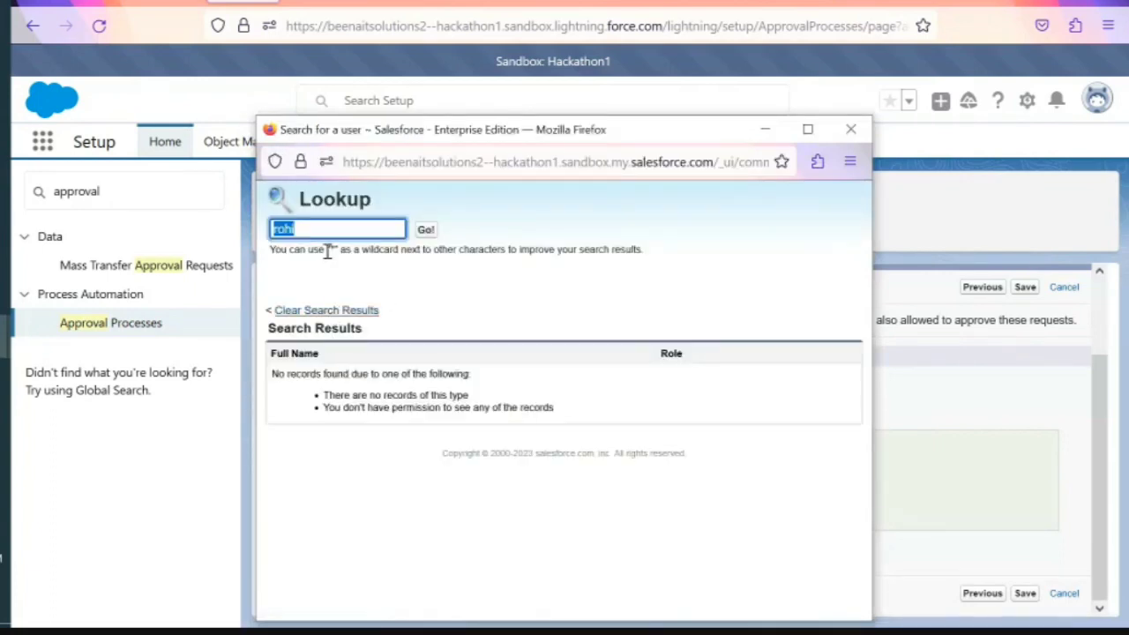
{"action": "left_click", "coordinate": [322, 236]}
{"action": "left_click", "coordinate": [425, 230]}
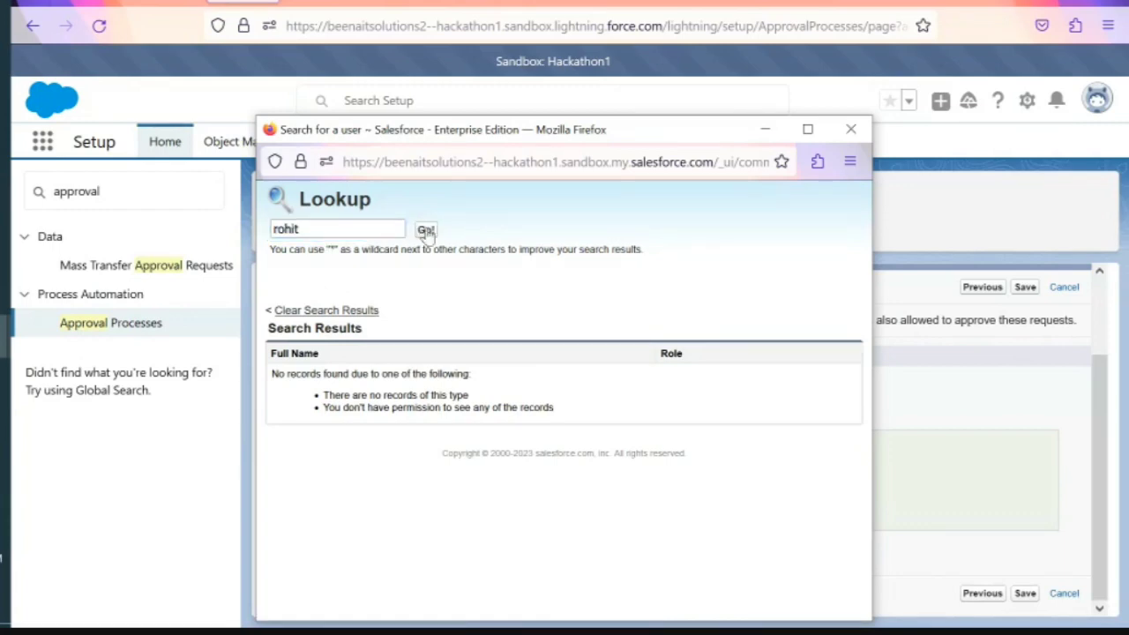
{"action": "left_click", "coordinate": [427, 233]}
{"action": "double_click", "coordinate": [381, 229]}
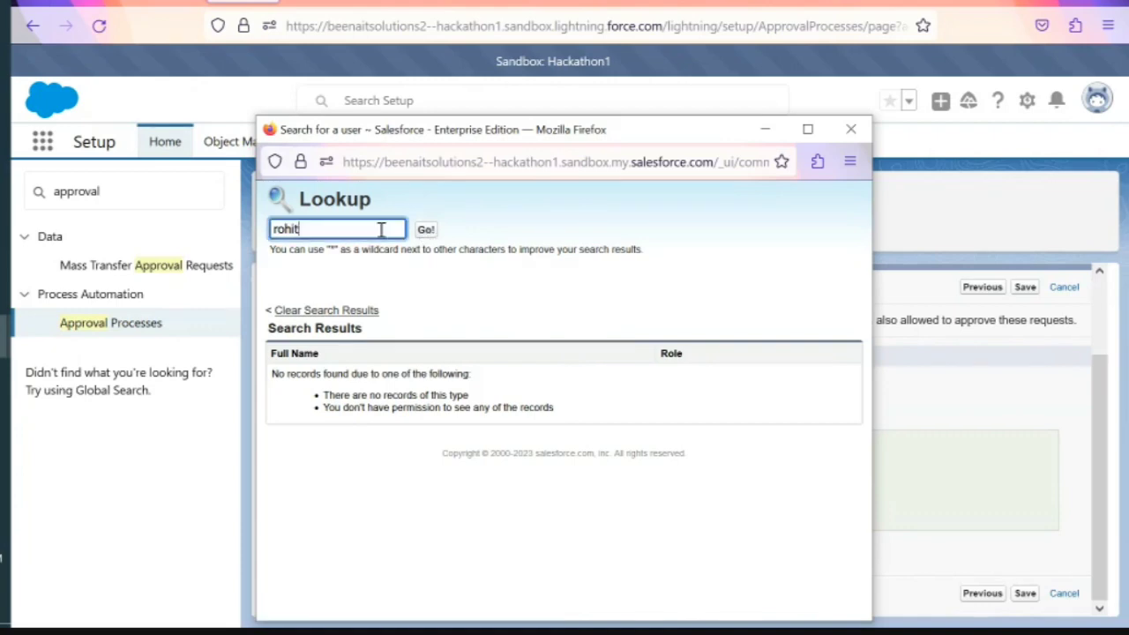
{"action": "type", "text": "rahul"}
{"action": "left_click", "coordinate": [426, 232]}
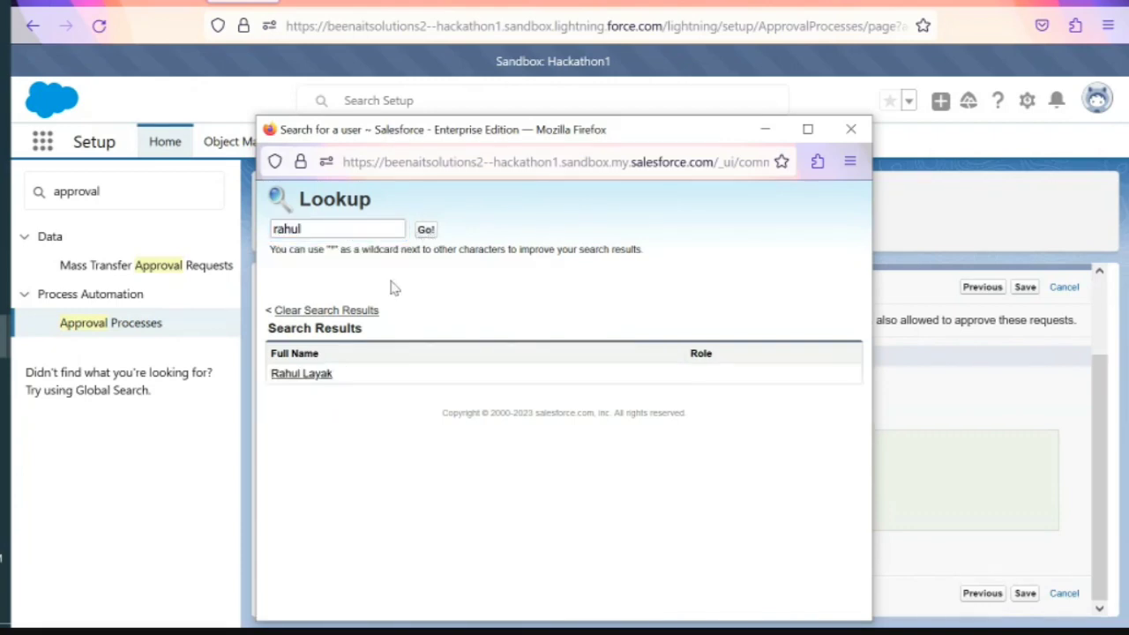
{"action": "left_click", "coordinate": [314, 378]}
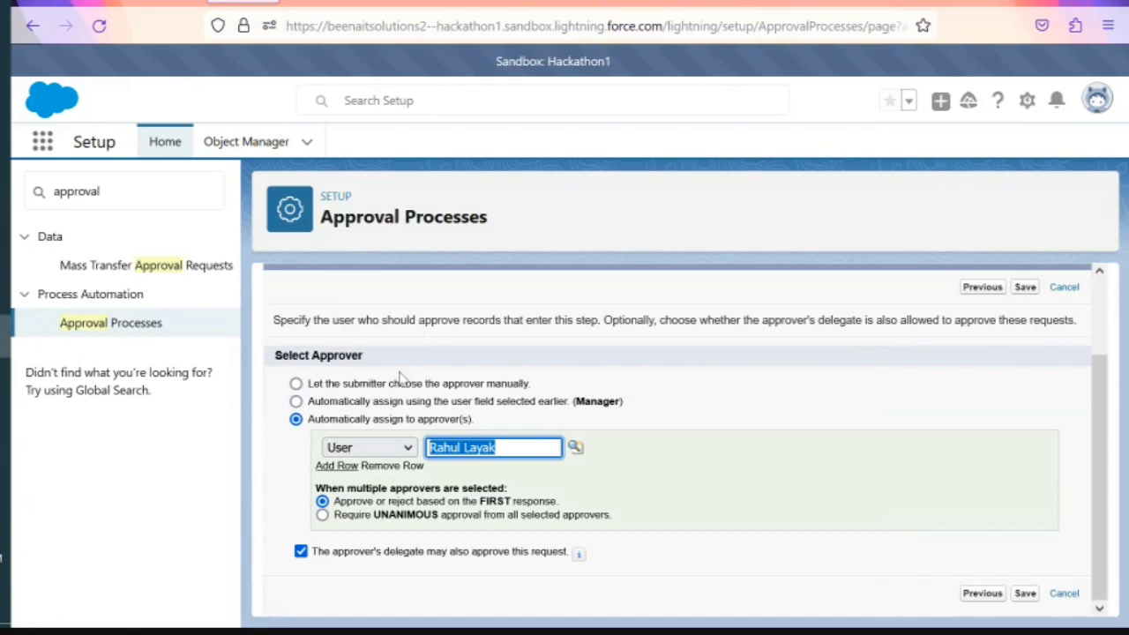
Add a second approver row with User as its approver type
{"action": "left_click", "coordinate": [337, 465]}
{"action": "left_click", "coordinate": [375, 473]}
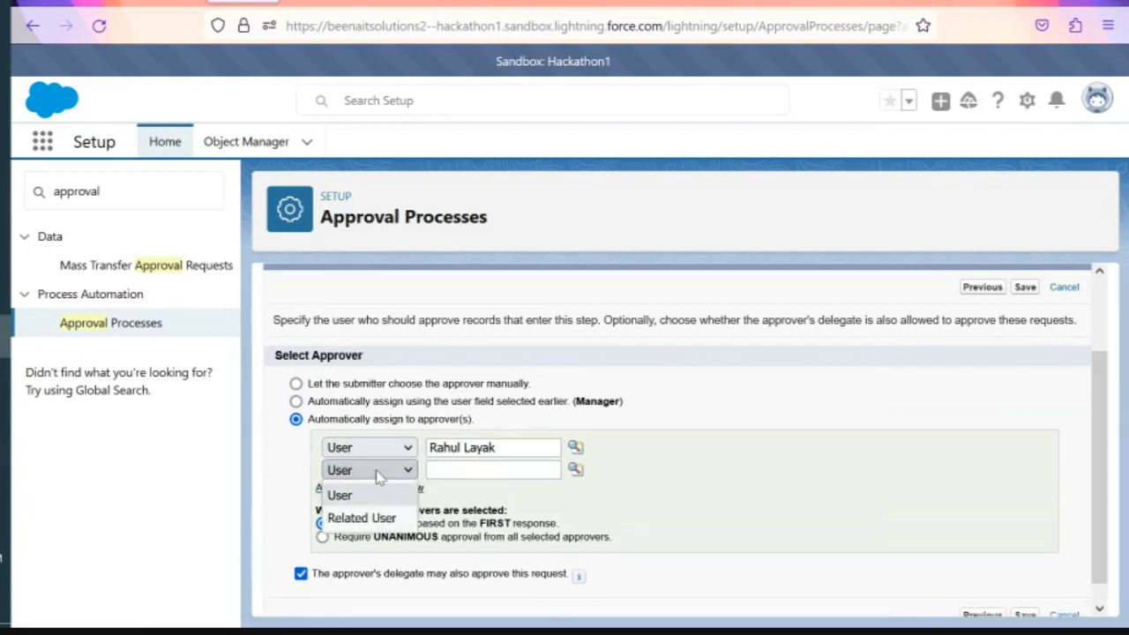
{"action": "left_click", "coordinate": [378, 474]}
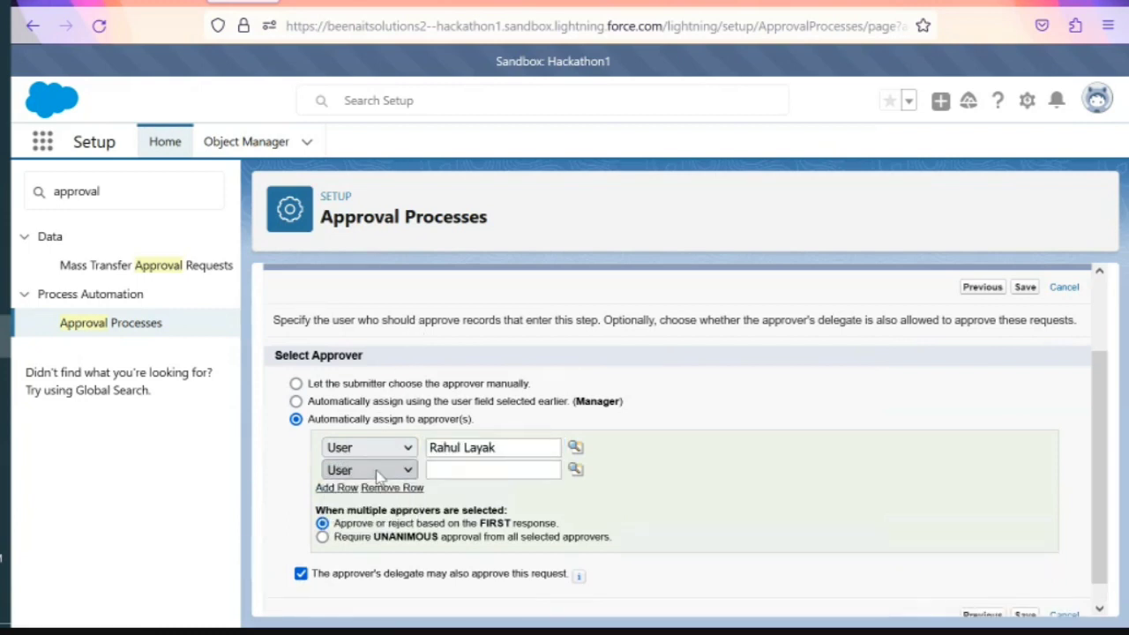
Try looking up a user by first name for the second approver row, and check the Users list for available users
{"action": "left_click", "coordinate": [446, 467]}
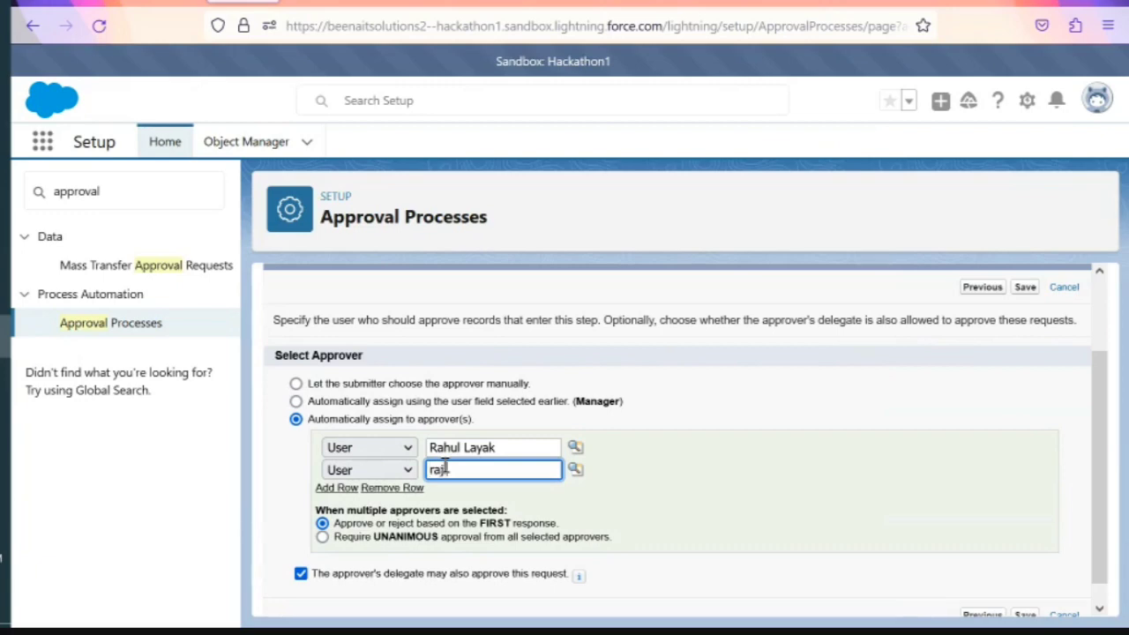
{"action": "left_click", "coordinate": [575, 469]}
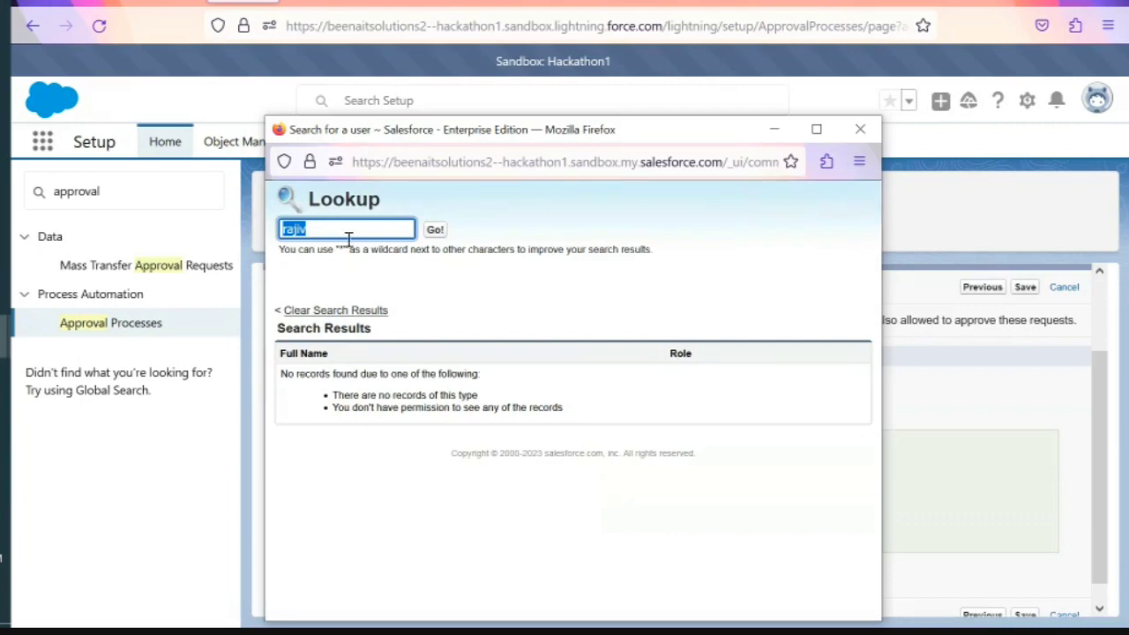
{"action": "left_click", "coordinate": [343, 229]}
{"action": "double_click", "coordinate": [343, 229]}
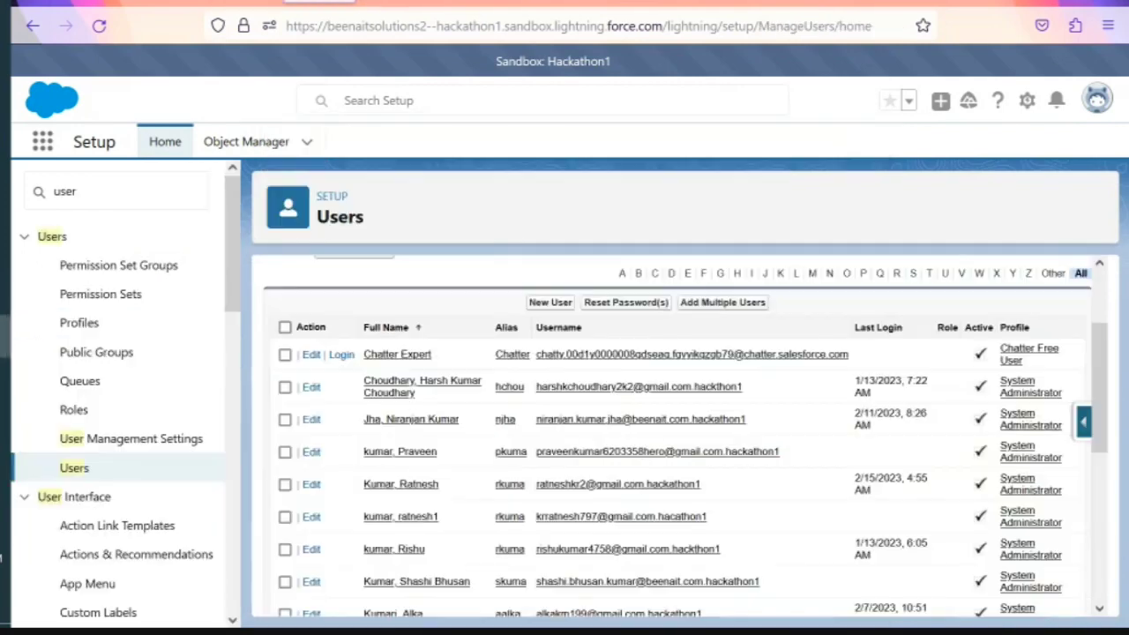
{"action": "scroll", "coordinate": [675, 441], "scroll_direction": "down", "scroll_amount": 1}
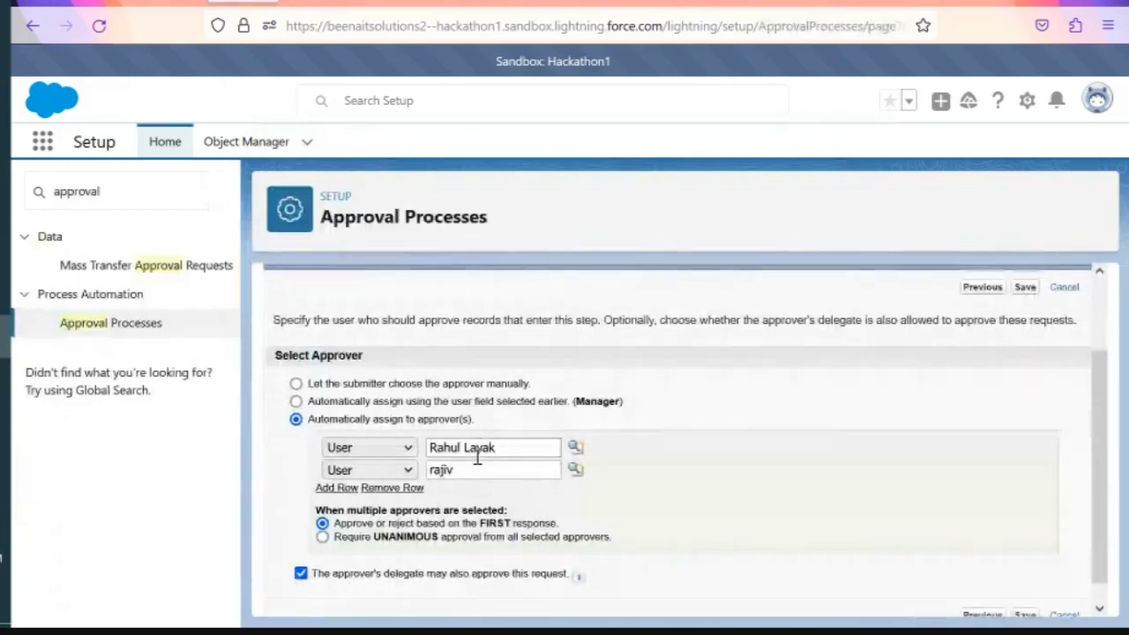
Replace the name in the second approver row with another user's first name and assign the matching user from the lookup
{"action": "double_click", "coordinate": [477, 470]}
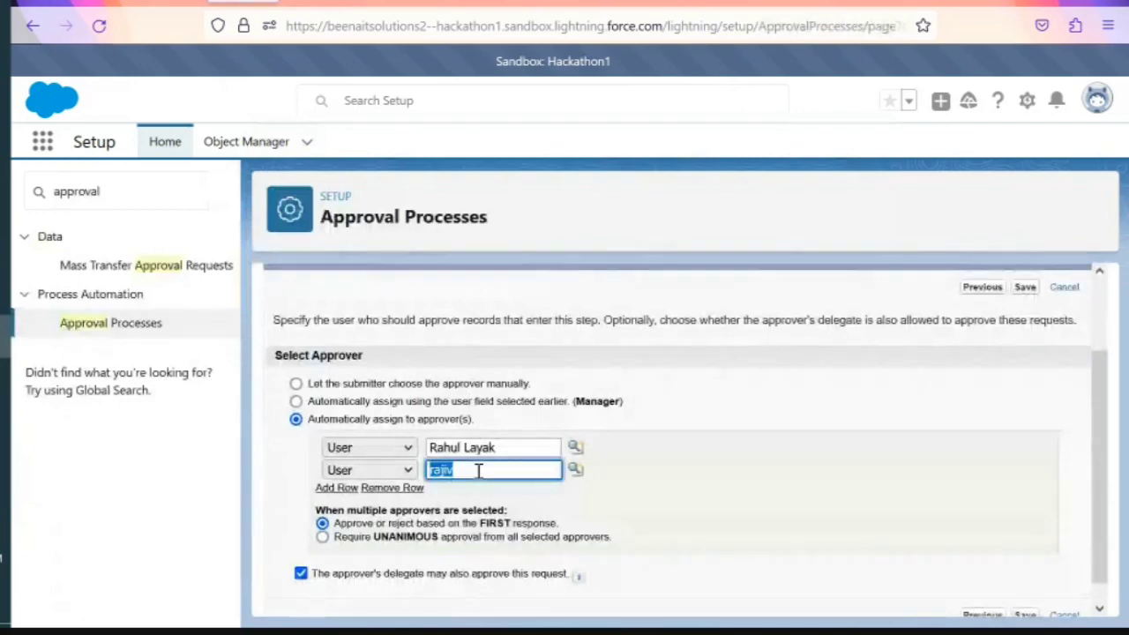
{"action": "type", "text": "prav"}
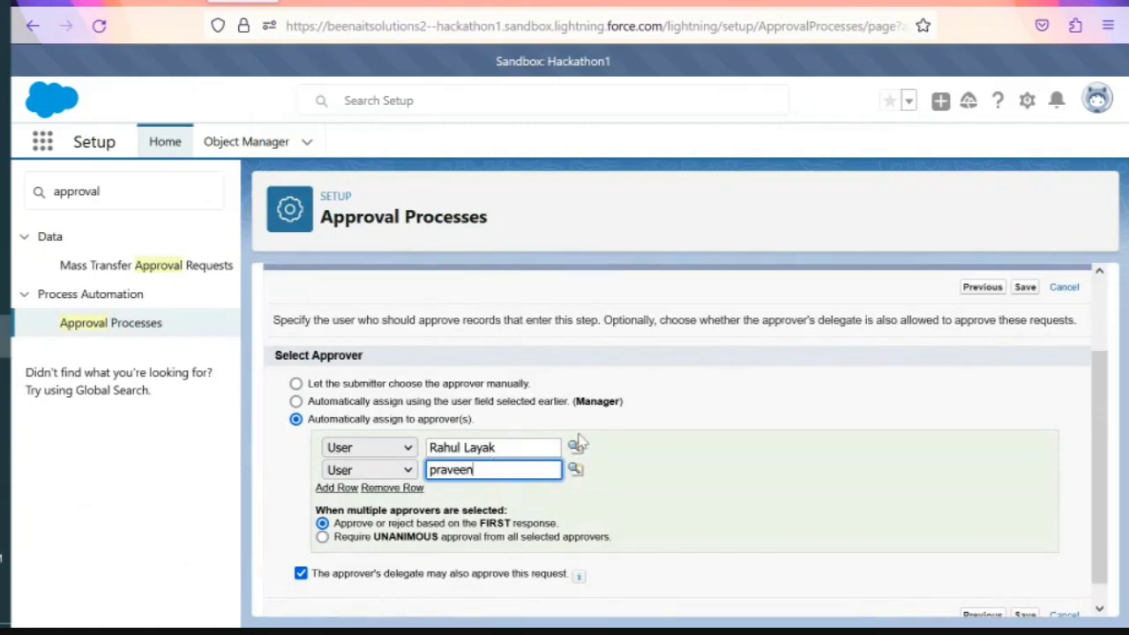
{"action": "left_click", "coordinate": [575, 469]}
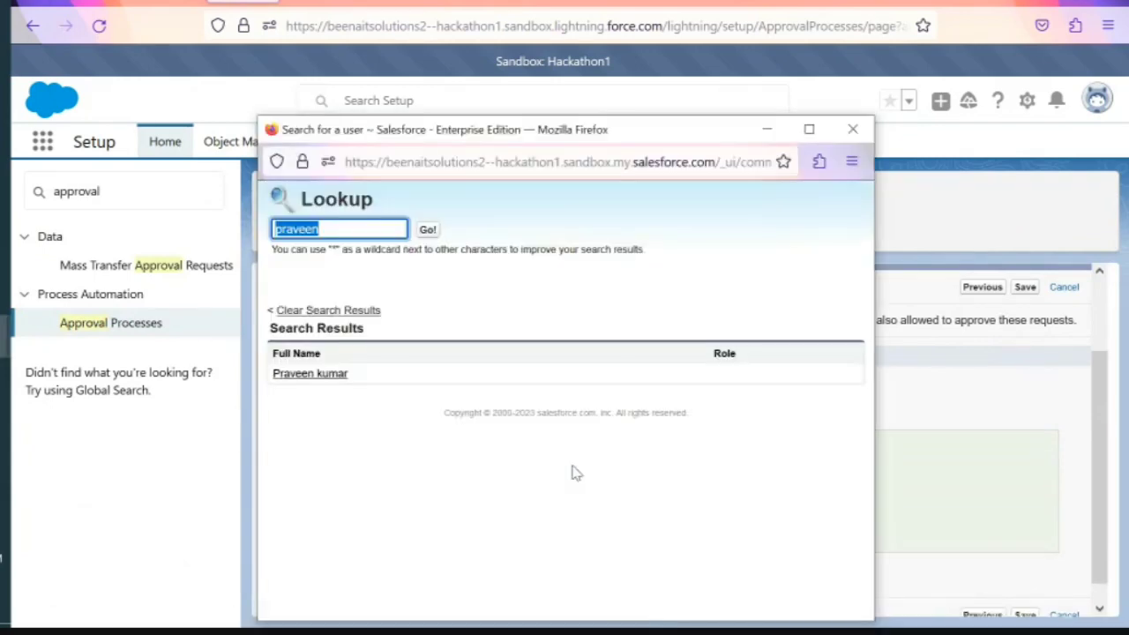
{"action": "left_click", "coordinate": [318, 375]}
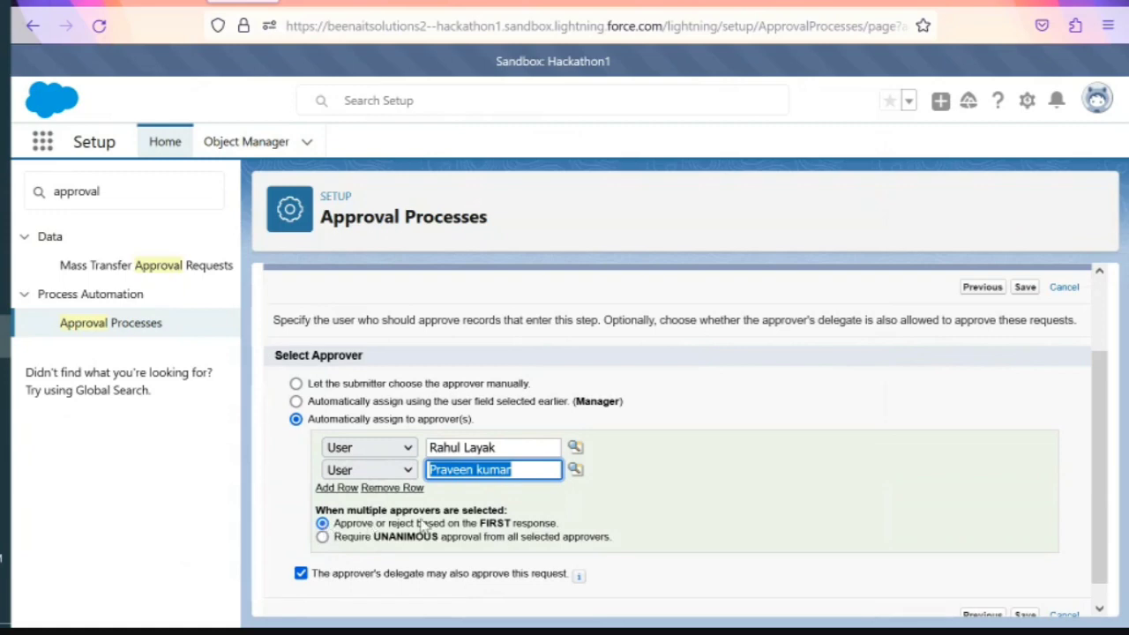
Examine the option to approve or reject based on the FIRST response against the two assigned approvers
{"action": "left_click_drag", "start_coordinate": [427, 524], "coordinate": [333, 524]}
{"action": "left_click", "coordinate": [589, 523]}
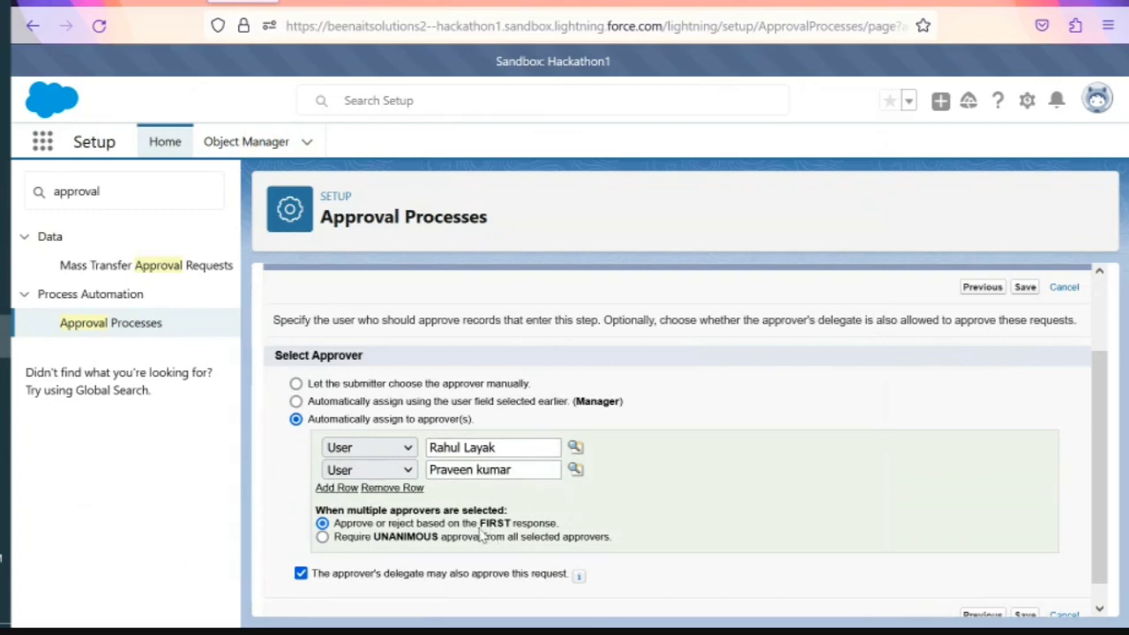
{"action": "left_click_drag", "start_coordinate": [479, 523], "coordinate": [582, 527]}
{"action": "left_click", "coordinate": [583, 527]}
{"action": "left_click_drag", "start_coordinate": [432, 470], "coordinate": [554, 469]}
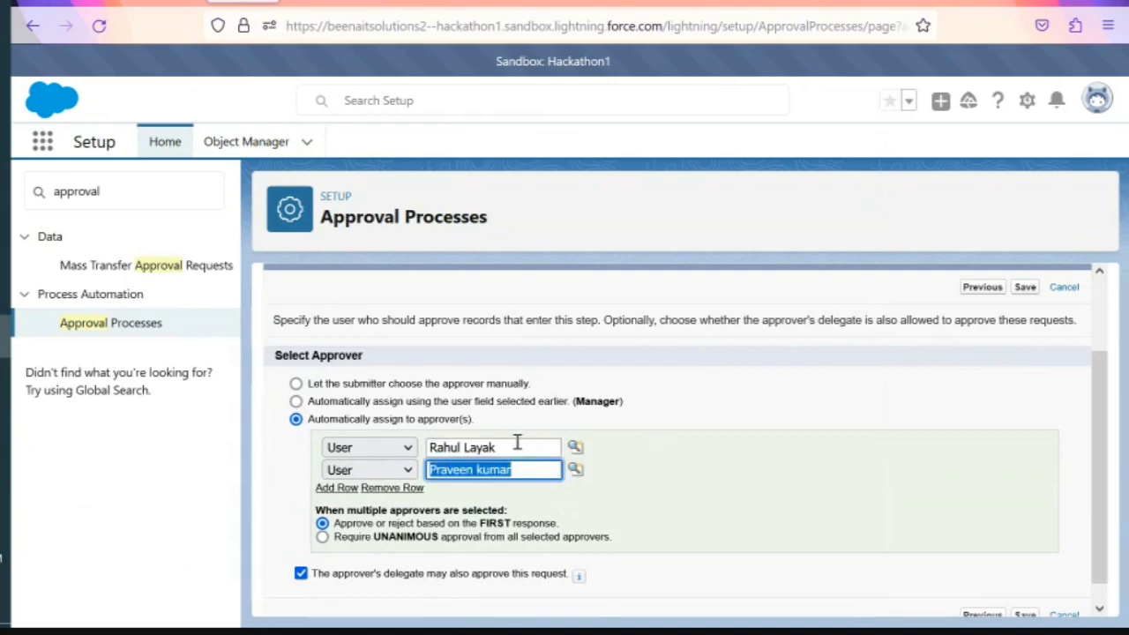
{"action": "left_click_drag", "start_coordinate": [516, 447], "coordinate": [424, 449]}
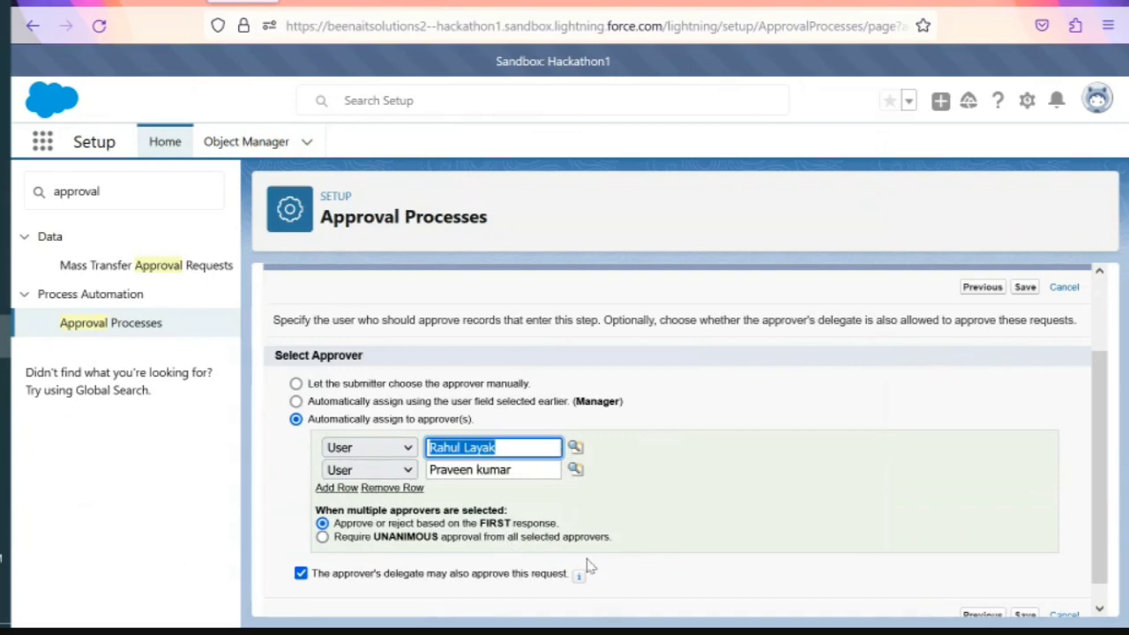
{"action": "left_click_drag", "start_coordinate": [468, 527], "coordinate": [578, 522]}
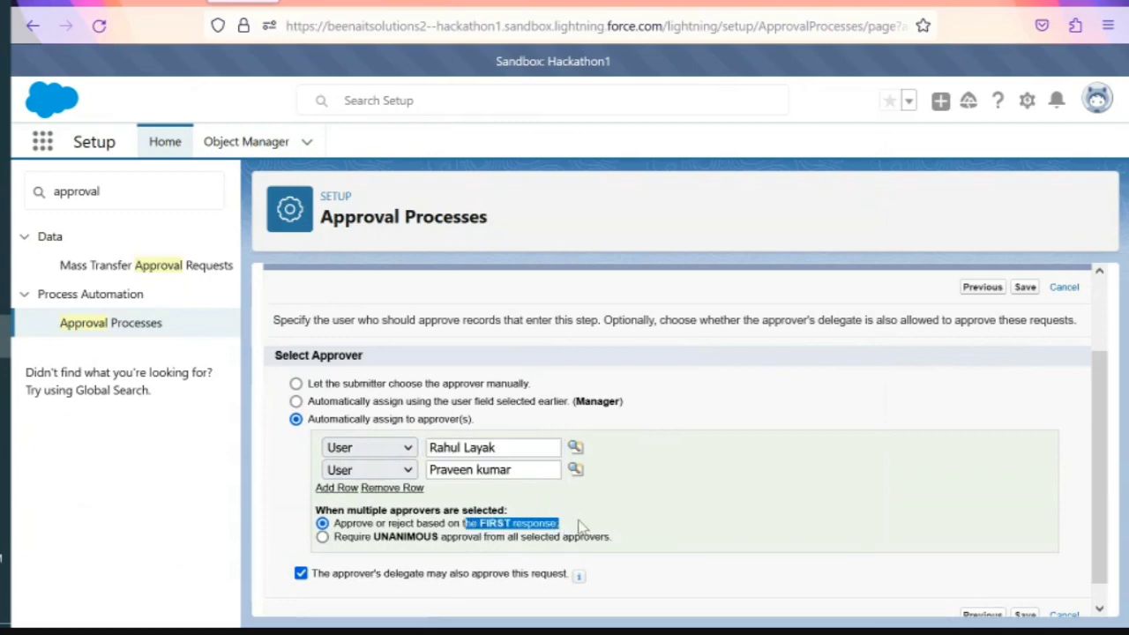
{"action": "left_click", "coordinate": [592, 520]}
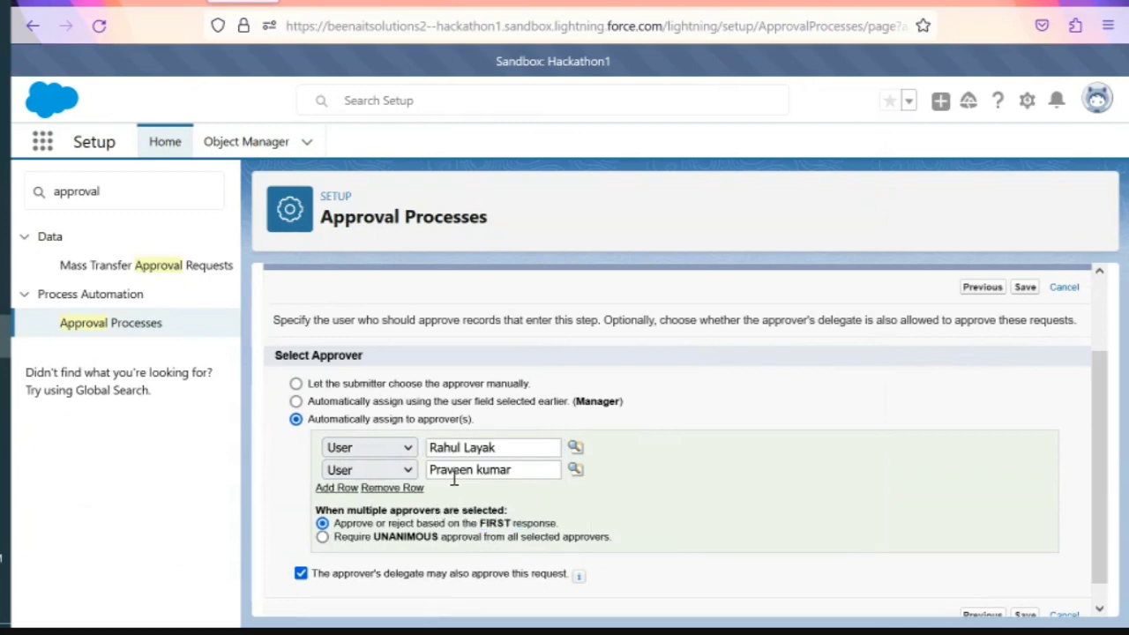
{"action": "left_click_drag", "start_coordinate": [509, 469], "coordinate": [416, 476]}
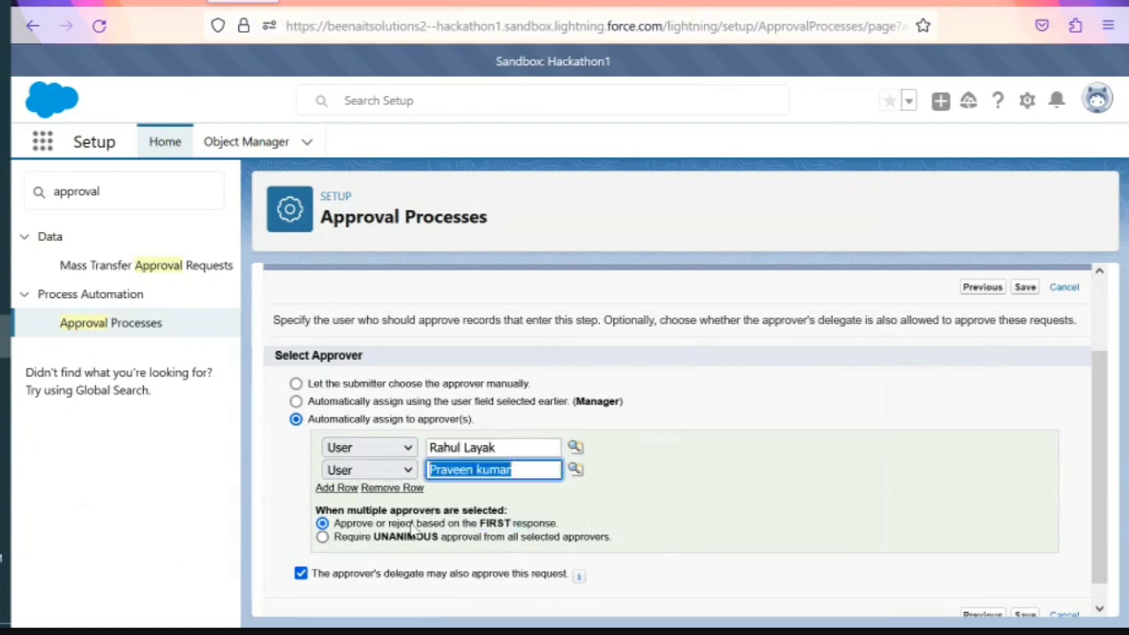
Try requiring UNANIMOUS approval from all selected approvers and highlight that option's wording
{"action": "left_click", "coordinate": [322, 539]}
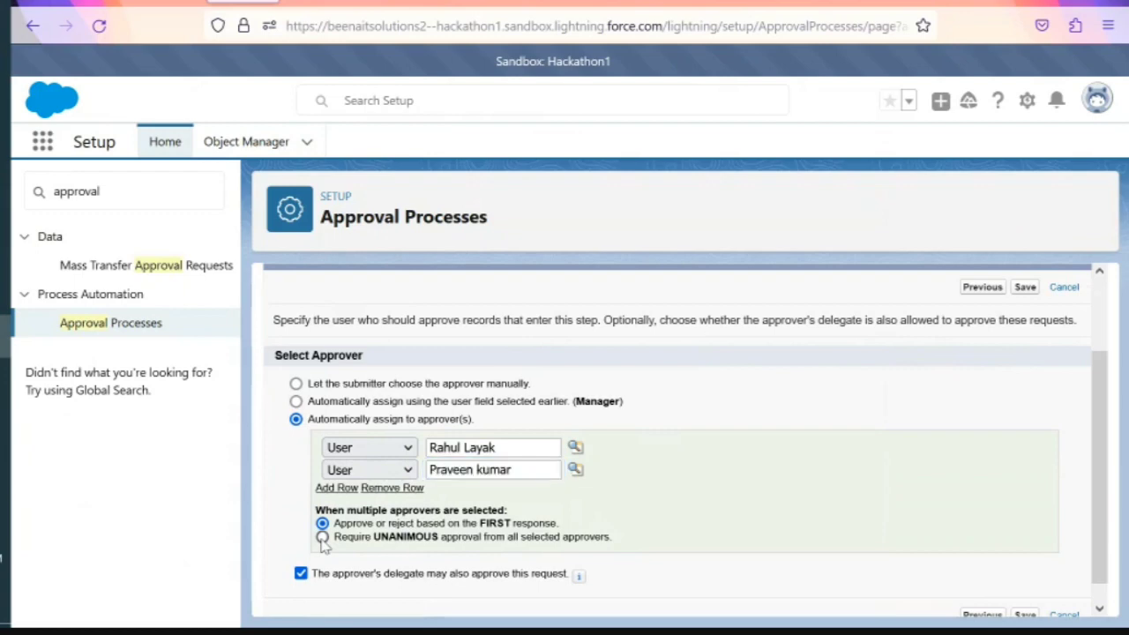
{"action": "left_click_drag", "start_coordinate": [340, 547], "coordinate": [585, 546]}
{"action": "left_click", "coordinate": [635, 536]}
{"action": "left_click_drag", "start_coordinate": [376, 541], "coordinate": [439, 541]}
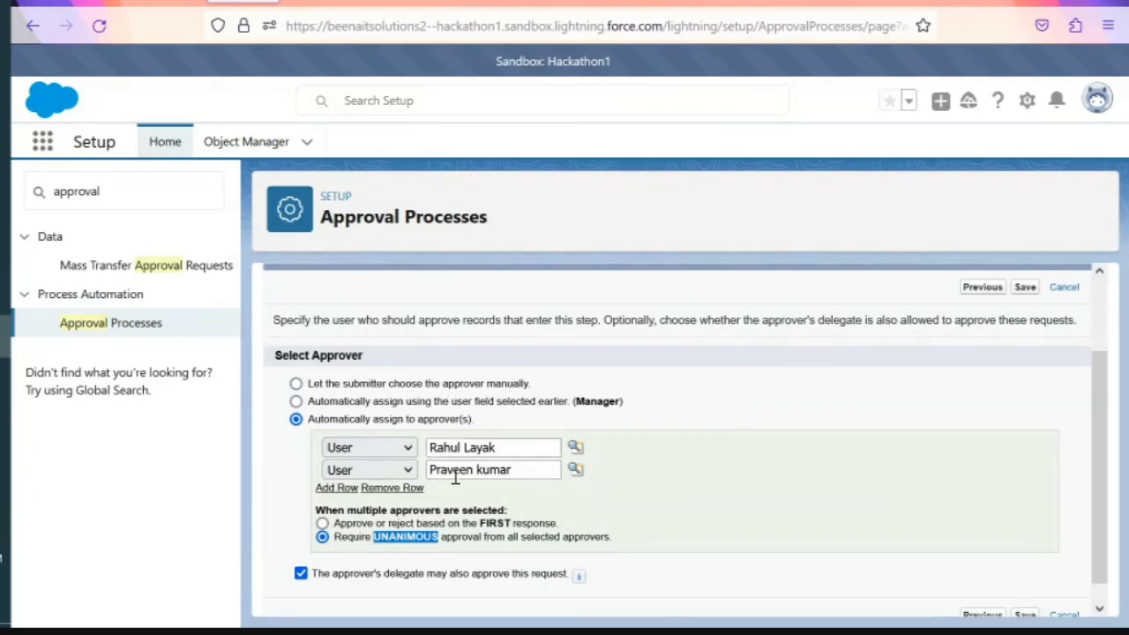
{"action": "left_click", "coordinate": [447, 545]}
{"action": "double_click", "coordinate": [437, 542]}
{"action": "left_click_drag", "start_coordinate": [340, 540], "coordinate": [633, 547]}
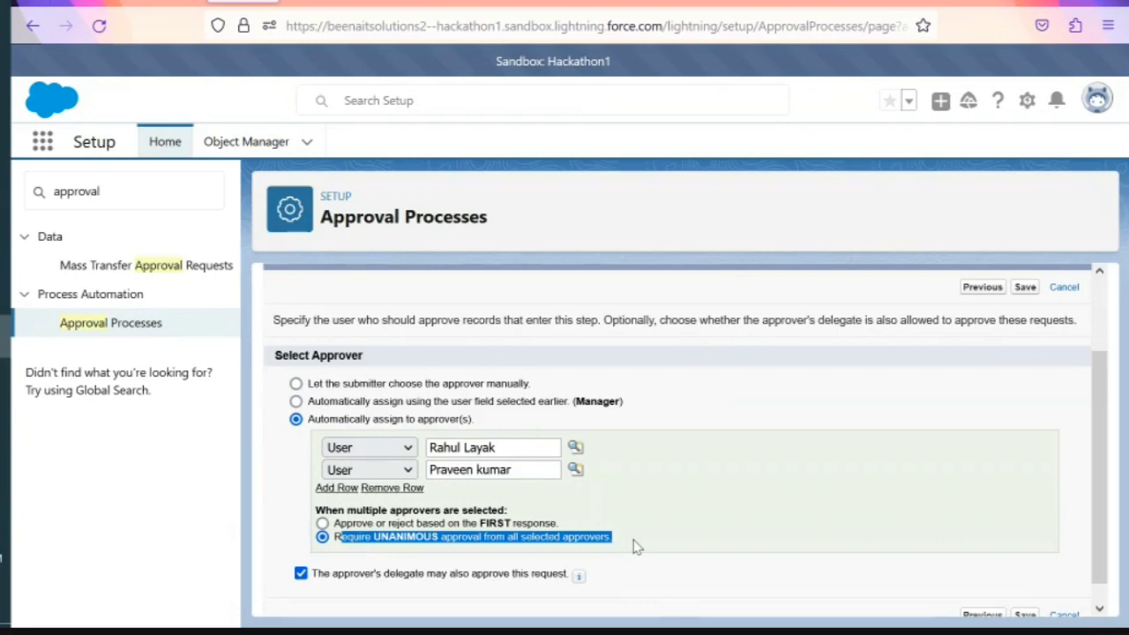
Set multiple-approver handling to approve or reject based on the FIRST response, and review both assigned approvers
{"action": "scroll", "coordinate": [637, 547], "scroll_direction": "down", "scroll_amount": 1}
{"action": "left_click", "coordinate": [467, 500]}
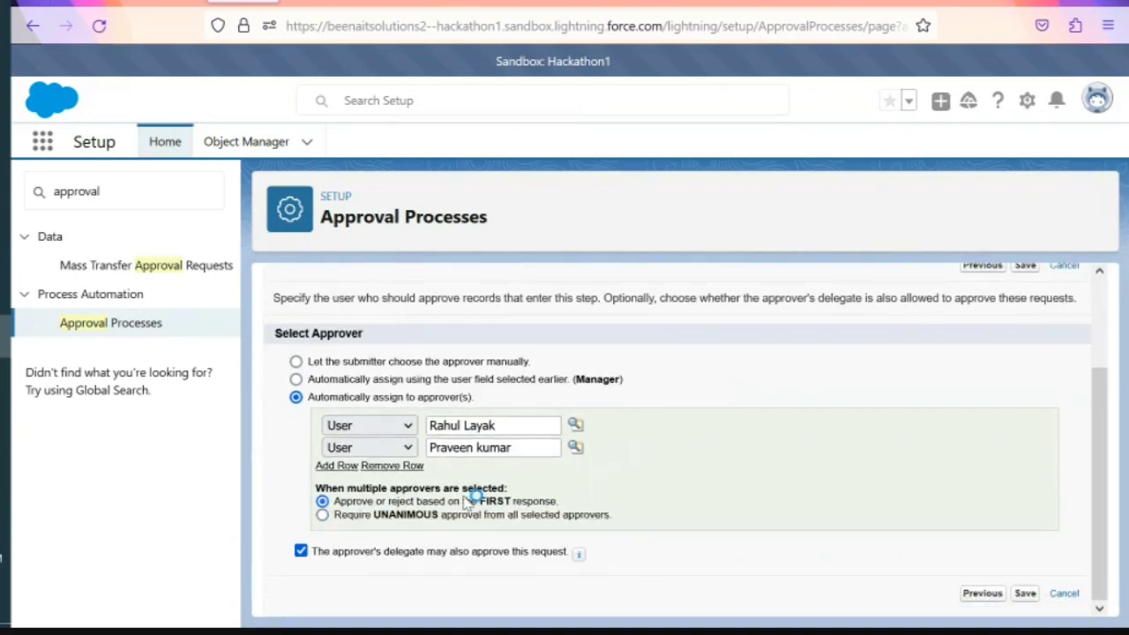
{"action": "left_click_drag", "start_coordinate": [405, 501], "coordinate": [565, 496]}
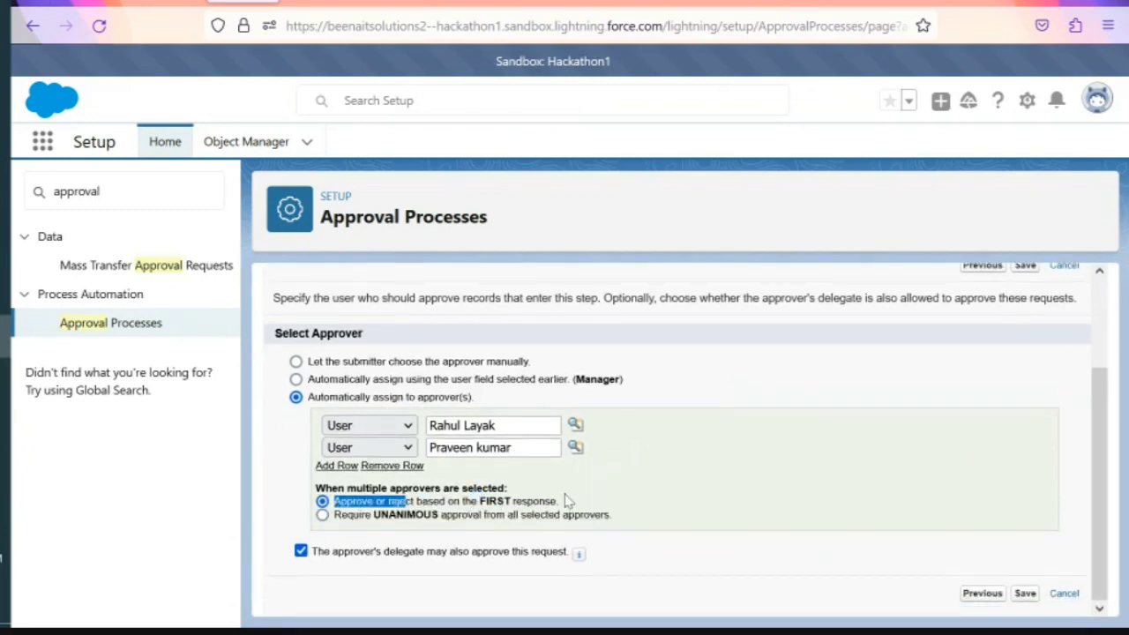
{"action": "left_click", "coordinate": [575, 505]}
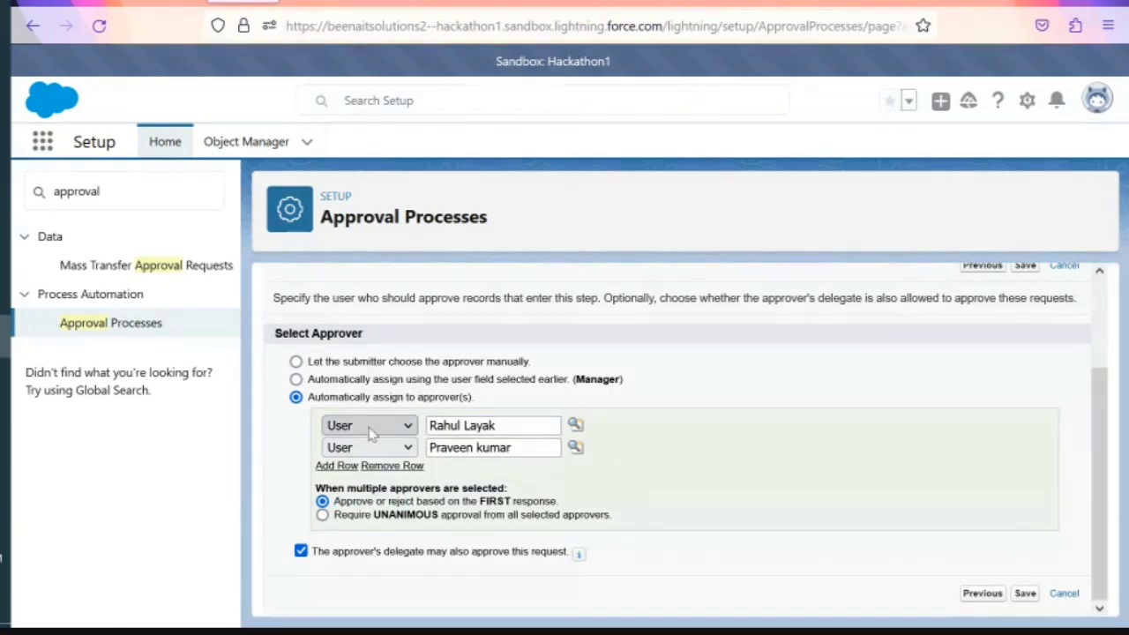
{"action": "left_click_drag", "start_coordinate": [527, 426], "coordinate": [431, 425]}
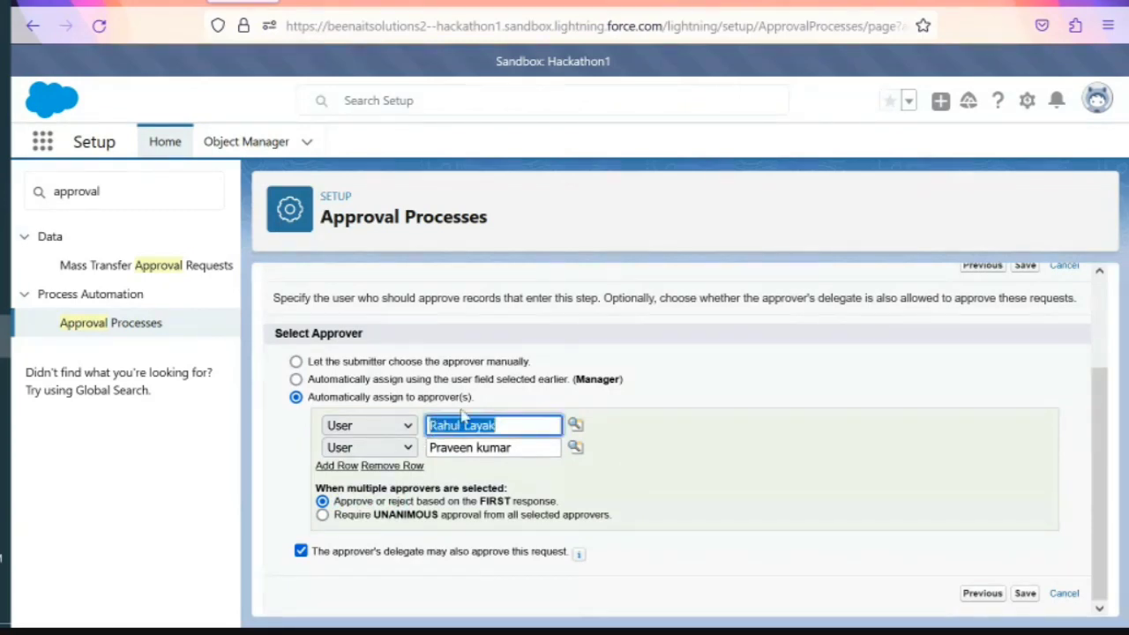
{"action": "left_click_drag", "start_coordinate": [524, 446], "coordinate": [430, 448]}
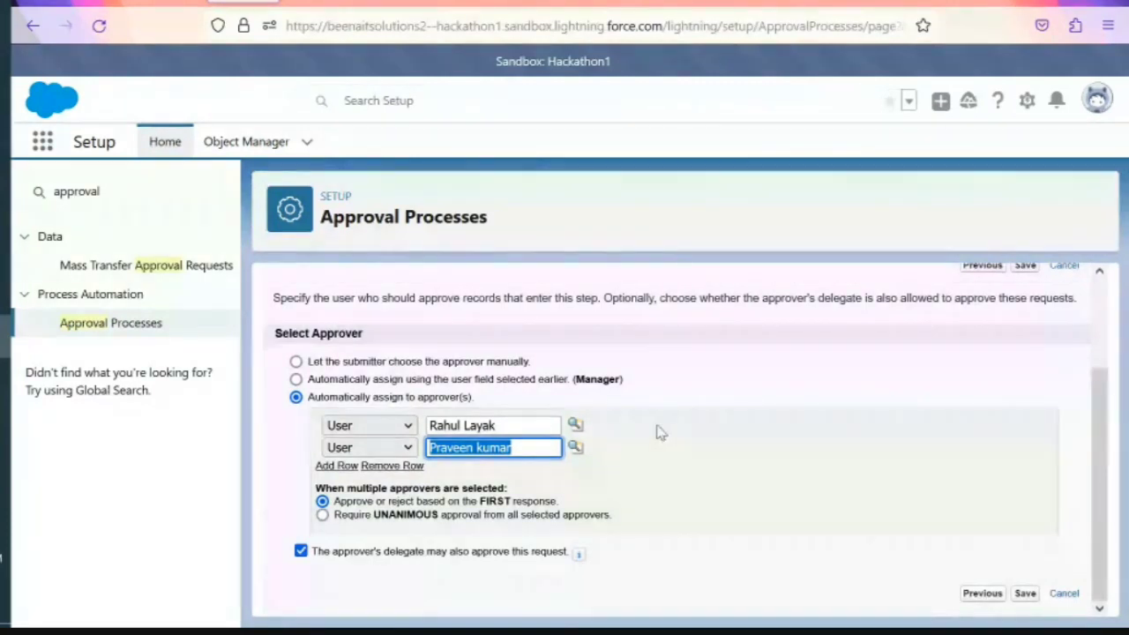
{"action": "left_click", "coordinate": [518, 447]}
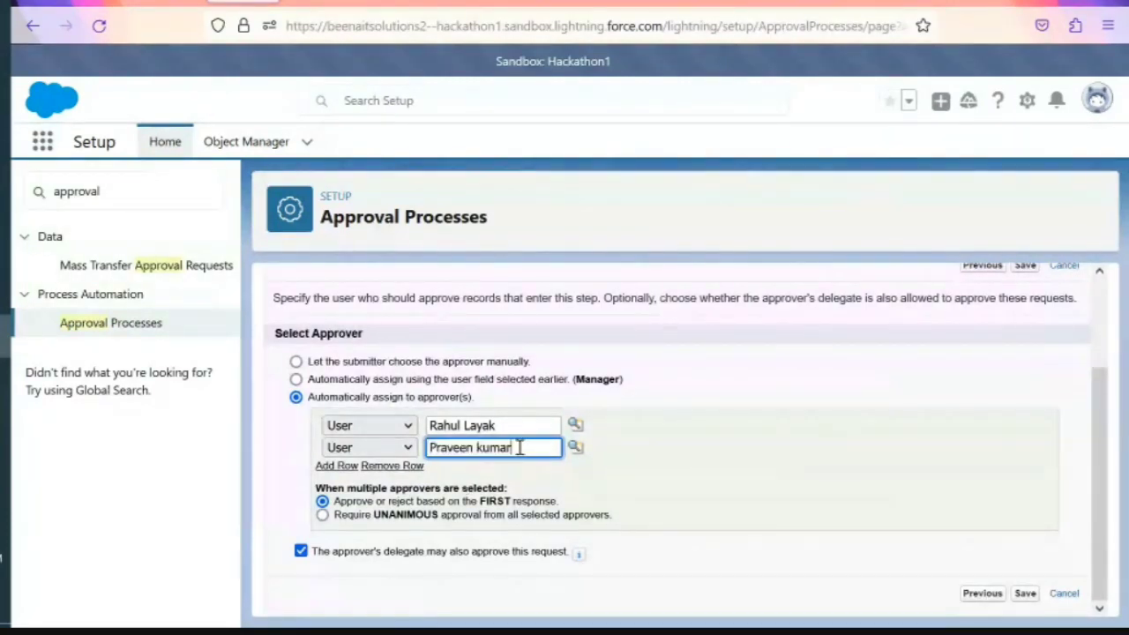
Review the two assigned approvers and the FIRST-response option, and save the approval step
{"action": "left_click_drag", "start_coordinate": [518, 447], "coordinate": [430, 451]}
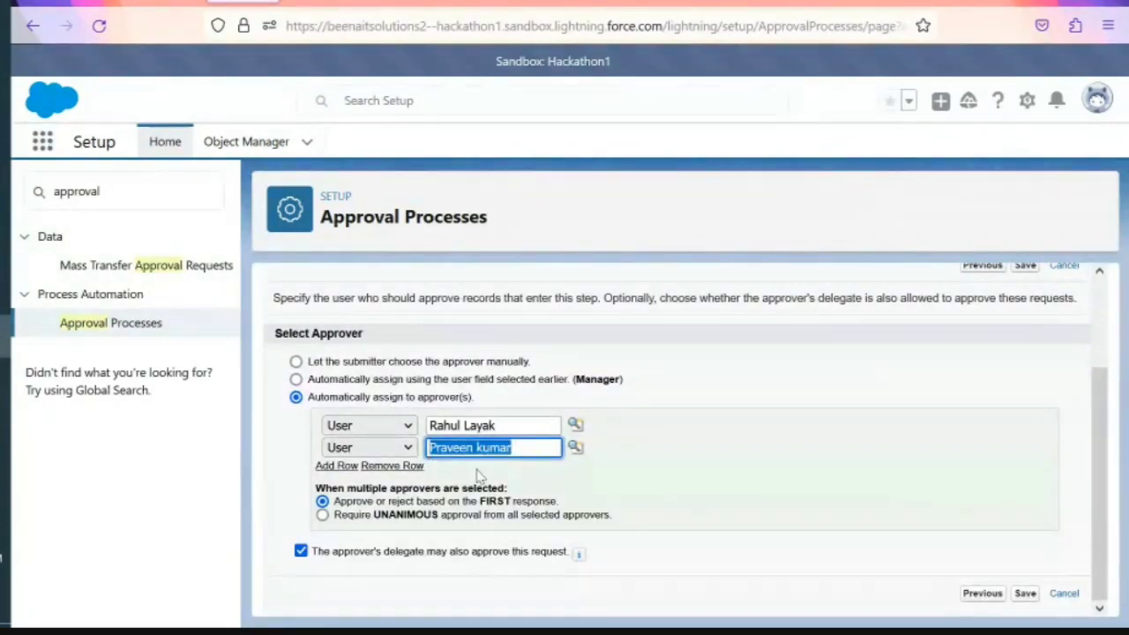
{"action": "left_click_drag", "start_coordinate": [537, 428], "coordinate": [428, 429]}
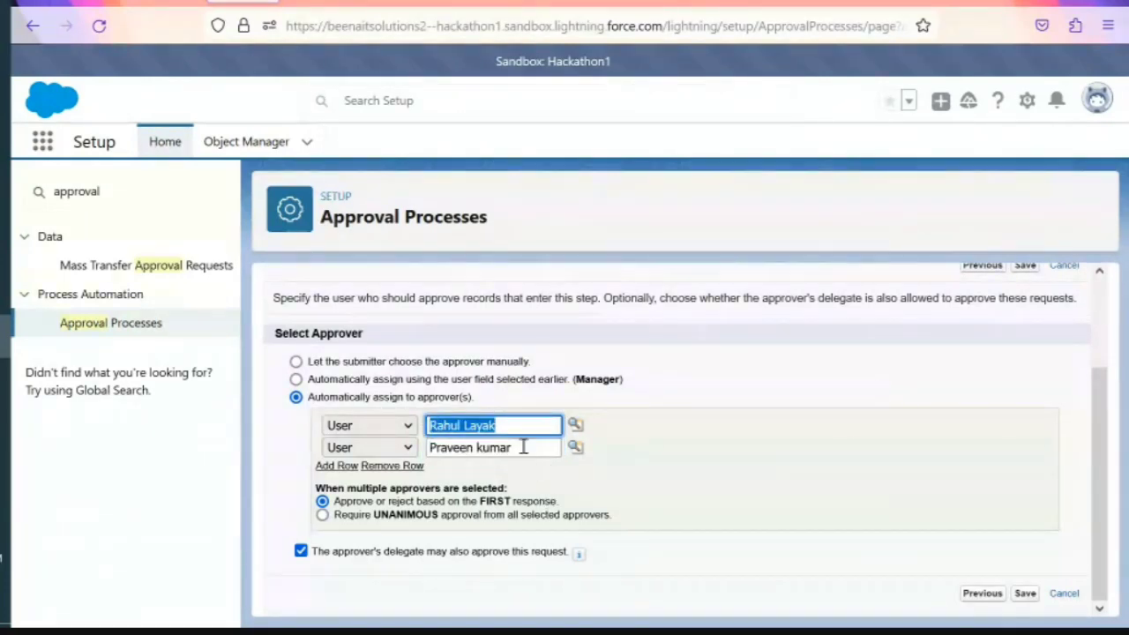
{"action": "left_click_drag", "start_coordinate": [522, 447], "coordinate": [430, 449]}
{"action": "left_click_drag", "start_coordinate": [470, 502], "coordinate": [556, 501]}
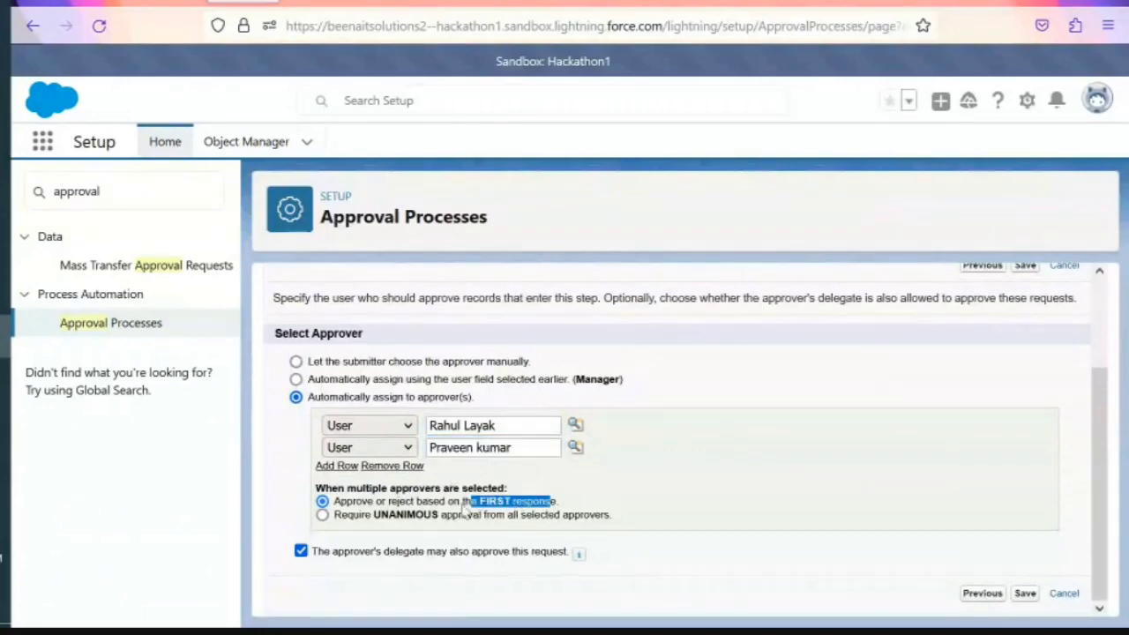
{"action": "left_click_drag", "start_coordinate": [447, 503], "coordinate": [564, 503]}
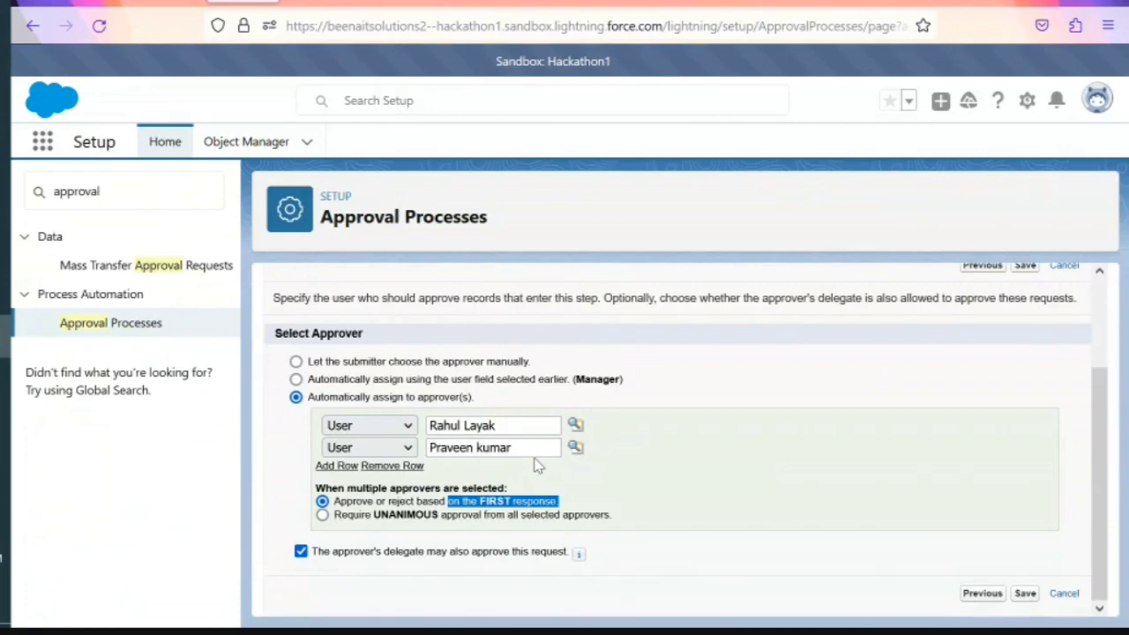
{"action": "left_click", "coordinate": [1023, 596]}
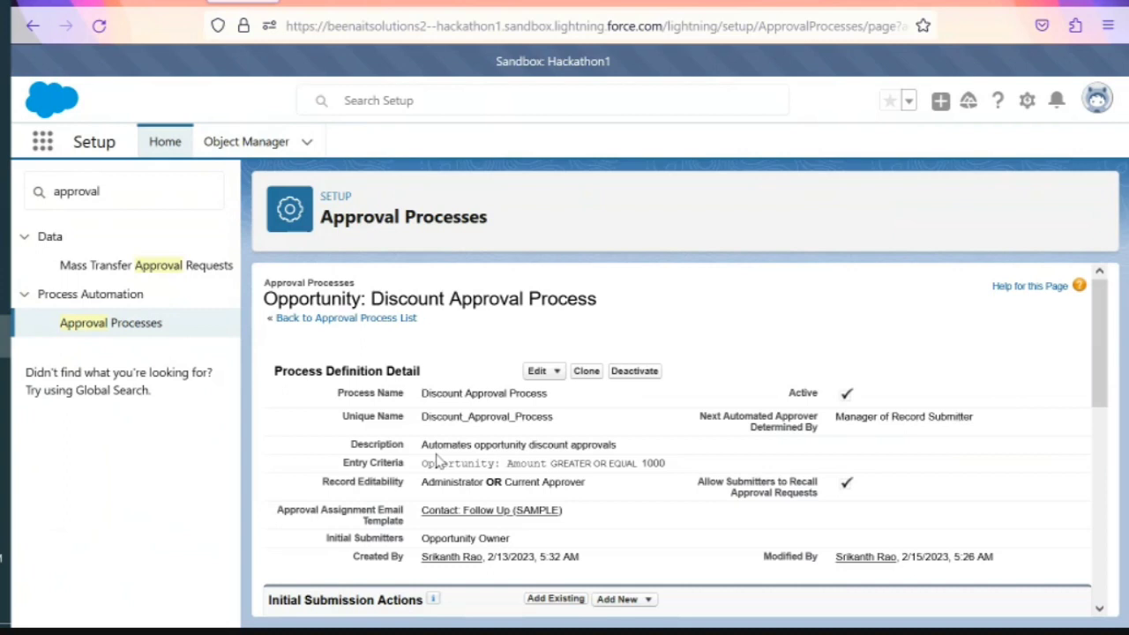
Examine the Discount Approval Process's record editability and approval steps, and open the first approval step for editing
{"action": "scroll", "coordinate": [678, 465], "scroll_direction": "down", "scroll_amount": 1}
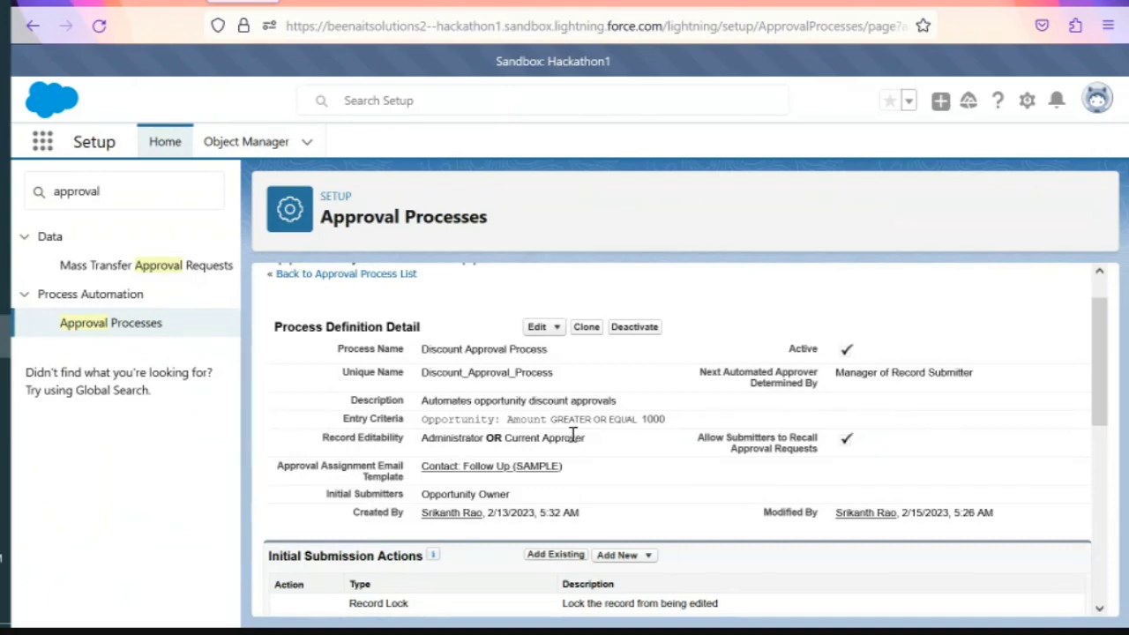
{"action": "left_click_drag", "start_coordinate": [582, 438], "coordinate": [426, 438]}
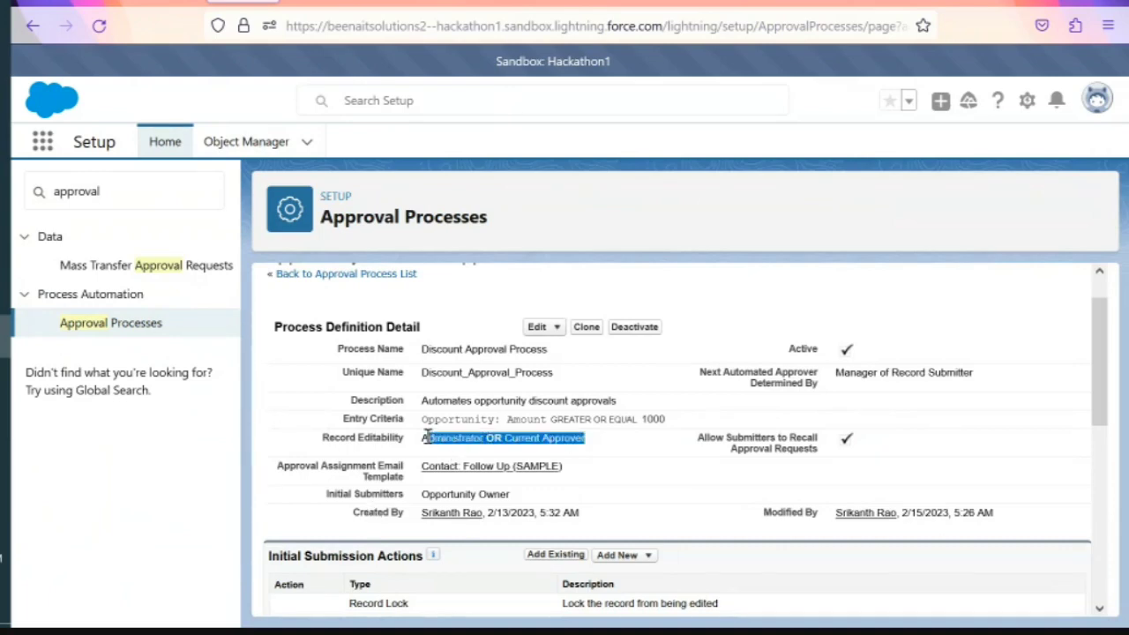
{"action": "left_click", "coordinate": [427, 438]}
{"action": "double_click", "coordinate": [427, 438]}
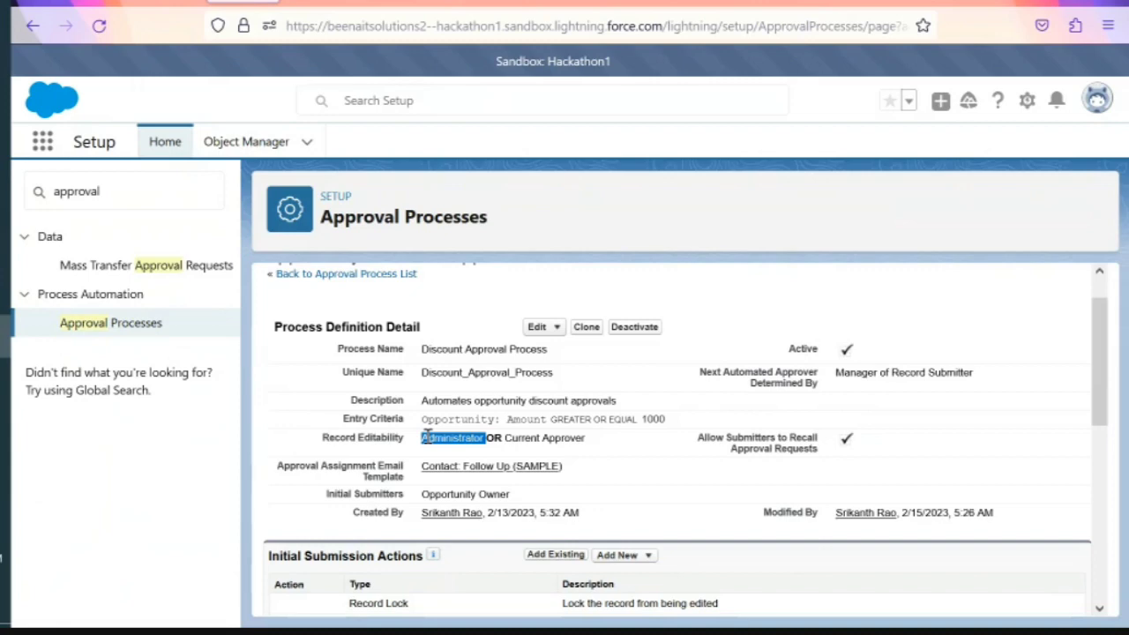
{"action": "scroll", "coordinate": [427, 438], "scroll_direction": "down", "scroll_amount": 5}
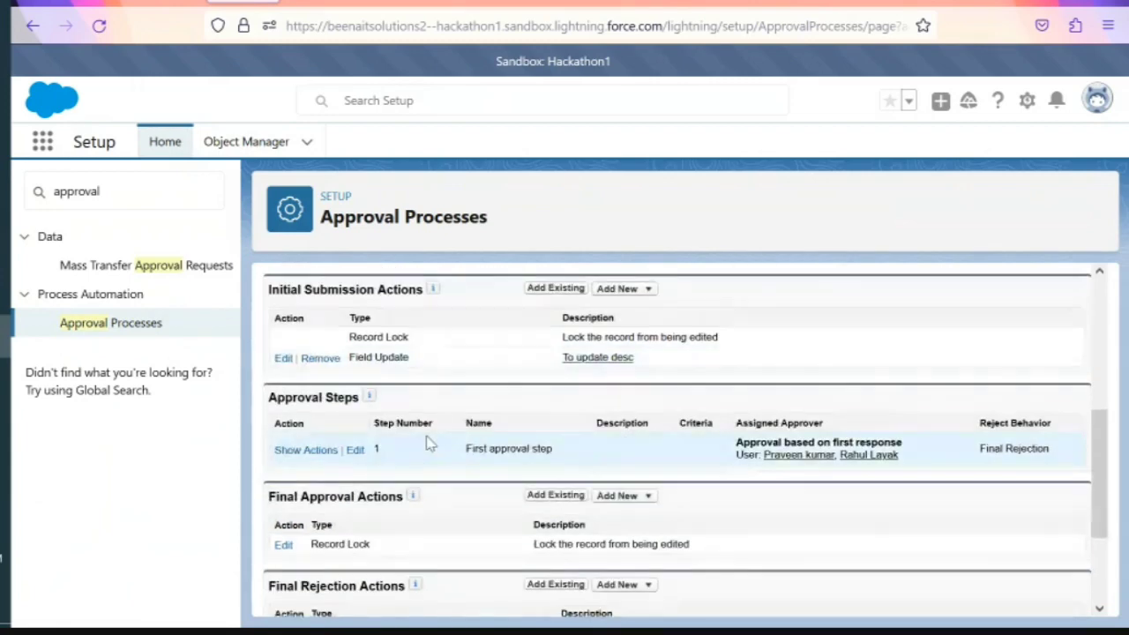
{"action": "left_click", "coordinate": [355, 451]}
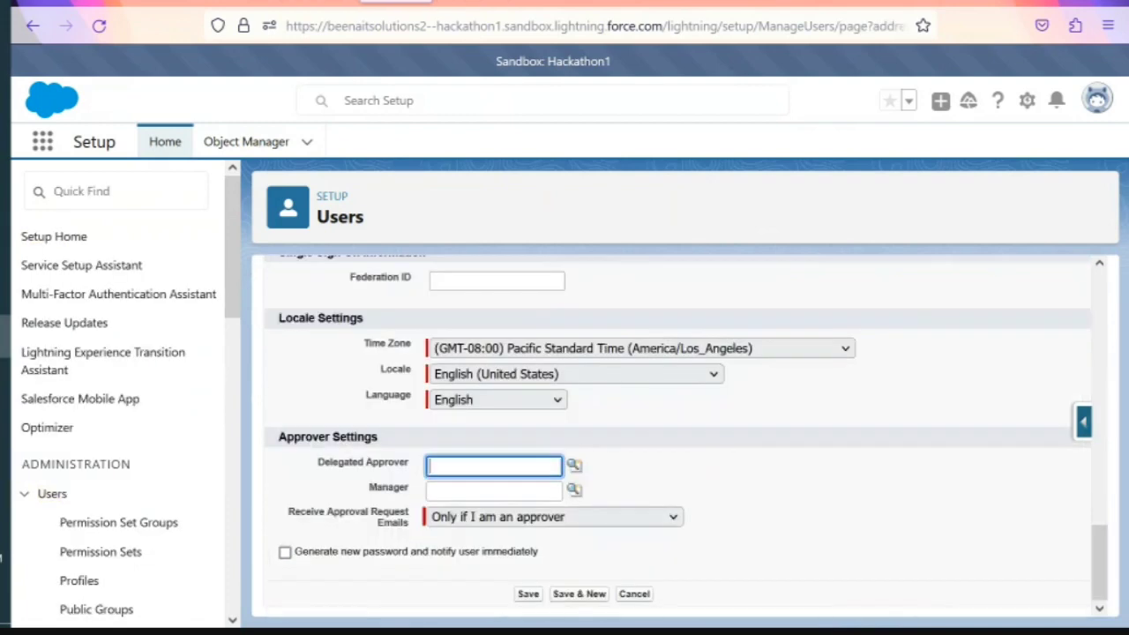
Cancel the user edit, find objects matching "emplo" in Object Manager and open the Employee object
{"action": "scroll", "coordinate": [450, 318], "scroll_direction": "up", "scroll_amount": 10}
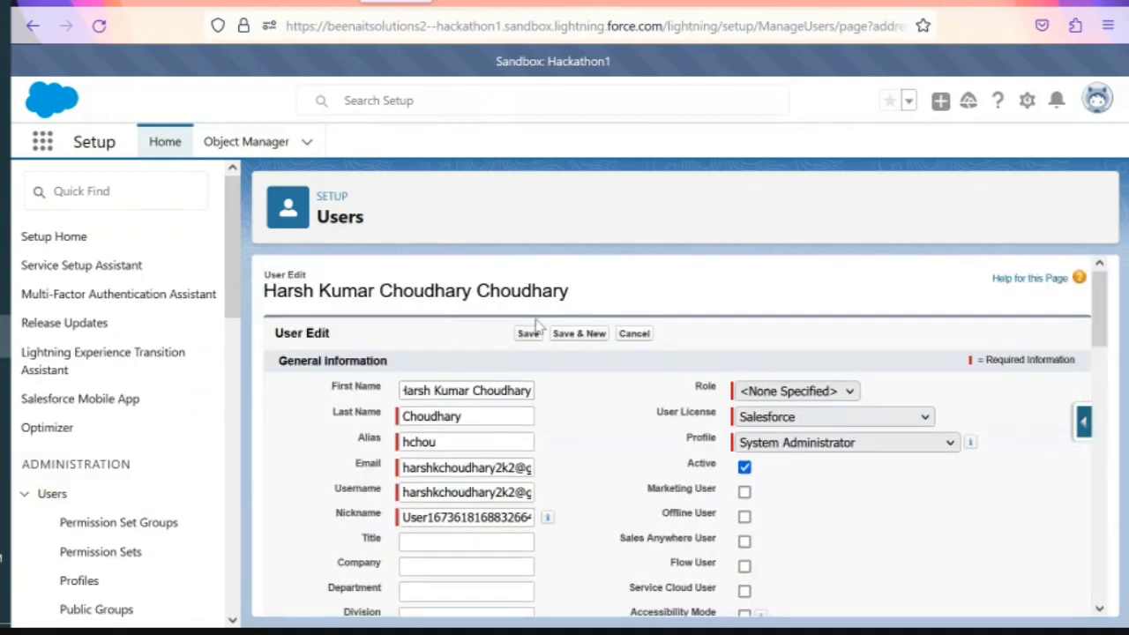
{"action": "left_click", "coordinate": [633, 335]}
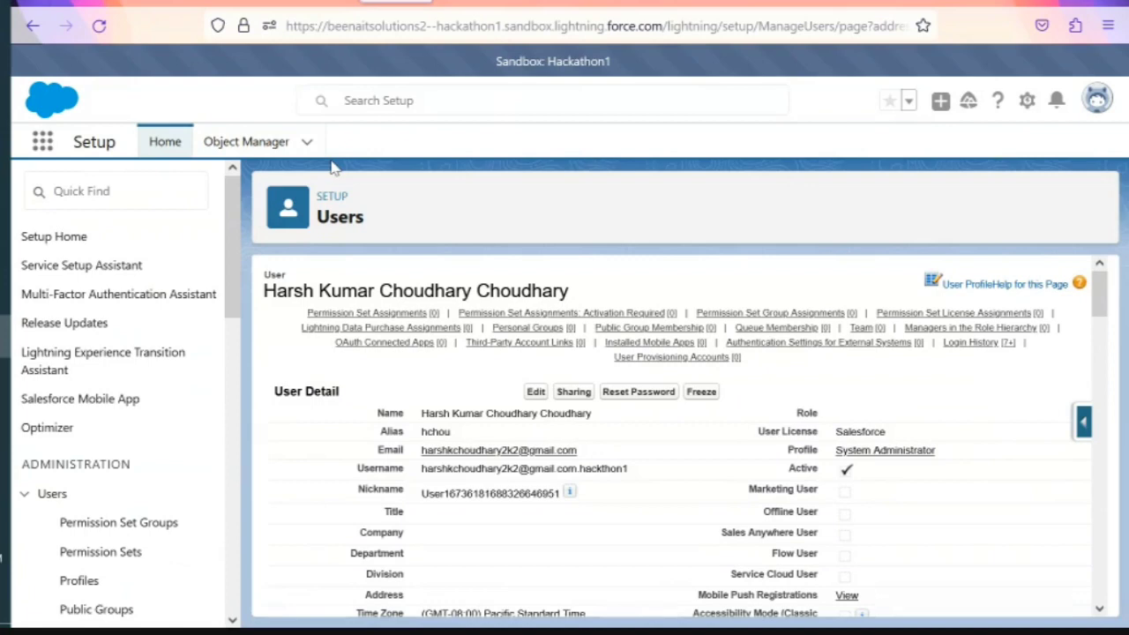
{"action": "left_click", "coordinate": [263, 147]}
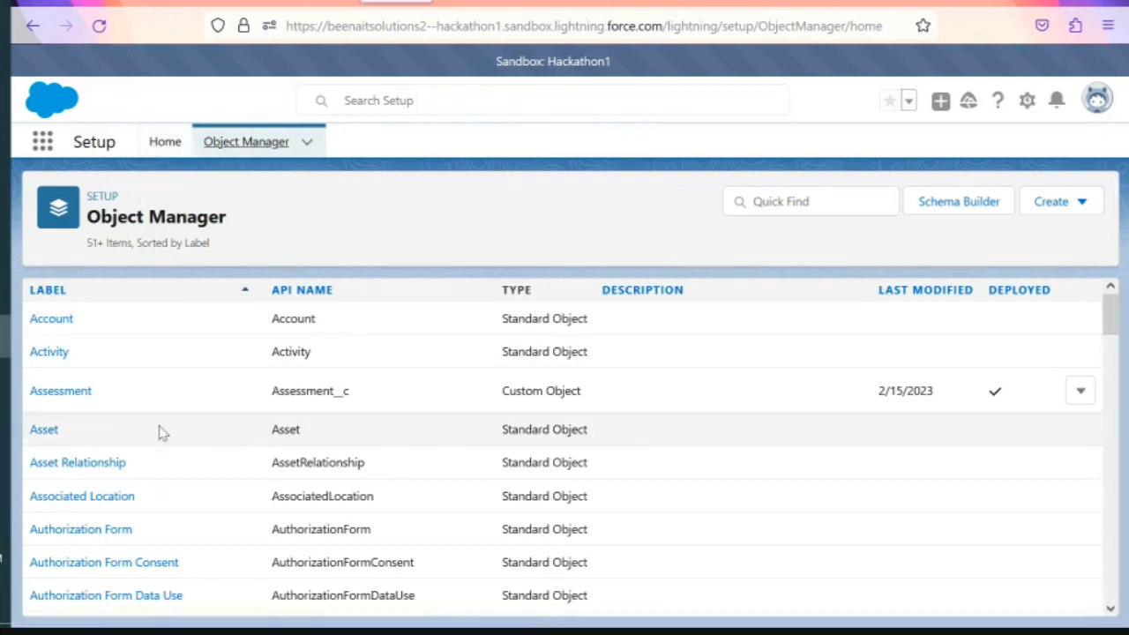
{"action": "left_click", "coordinate": [816, 201]}
{"action": "type", "text": "empl"}
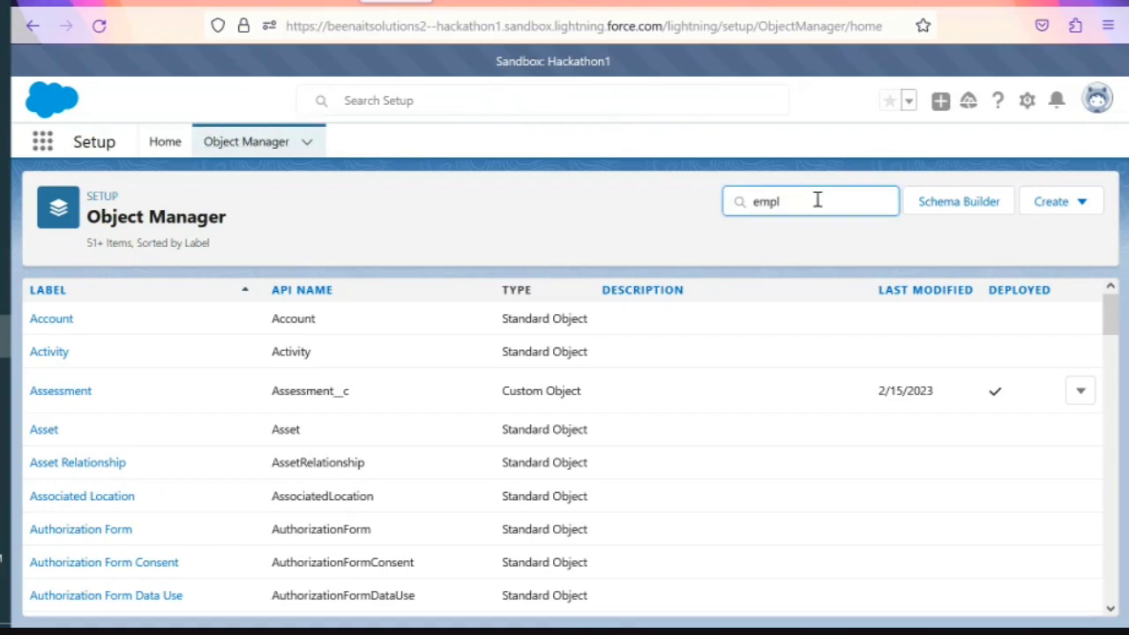
{"action": "type", "text": "o"}
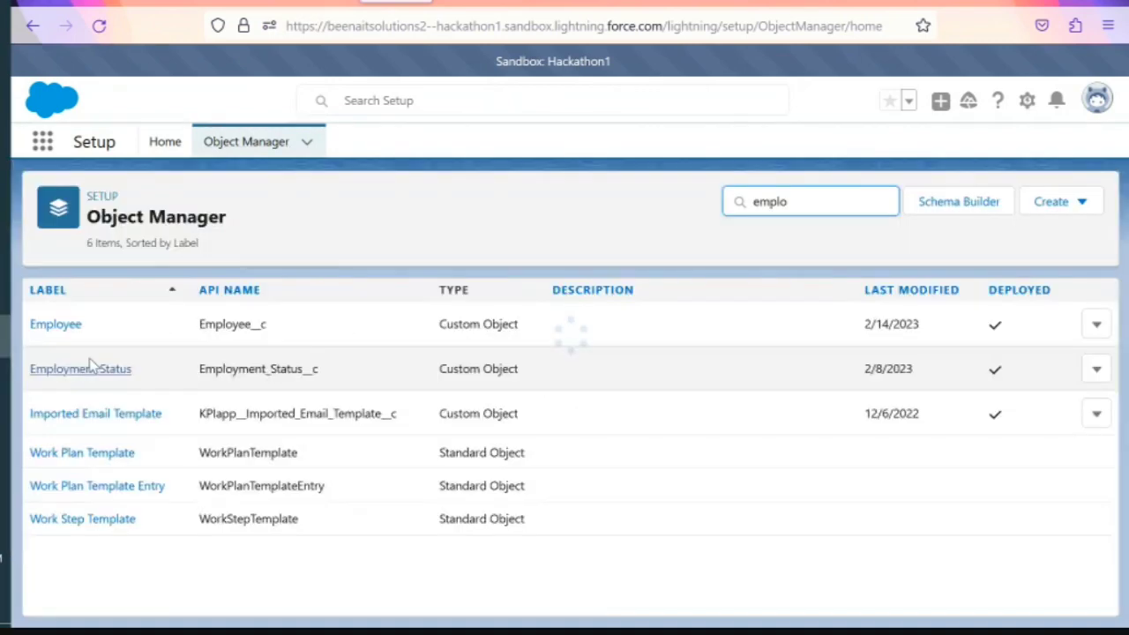
{"action": "left_click", "coordinate": [55, 325]}
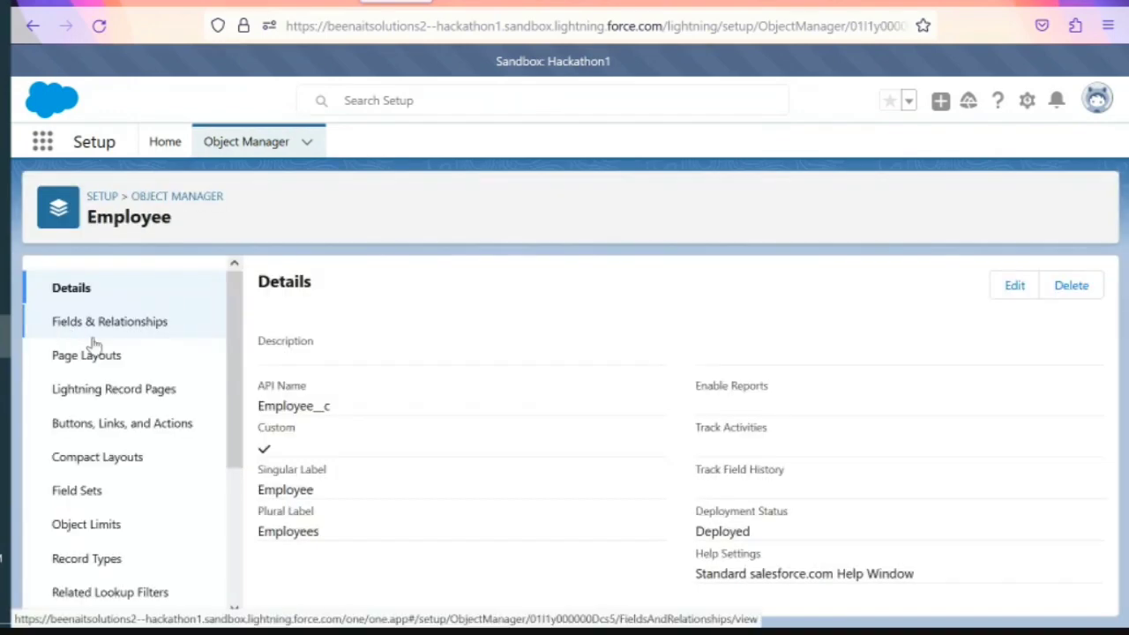
Find the Manager lookup field among the Employee object's Fields & Relationships and open its definition
{"action": "left_click", "coordinate": [141, 325]}
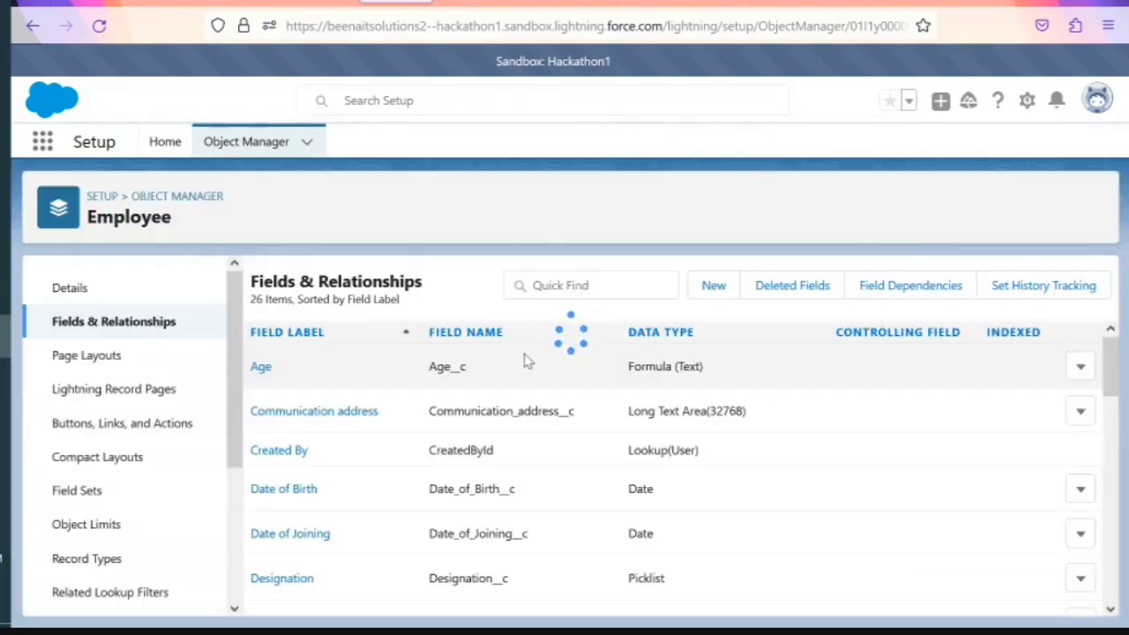
{"action": "scroll", "coordinate": [527, 361], "scroll_direction": "down", "scroll_amount": 1}
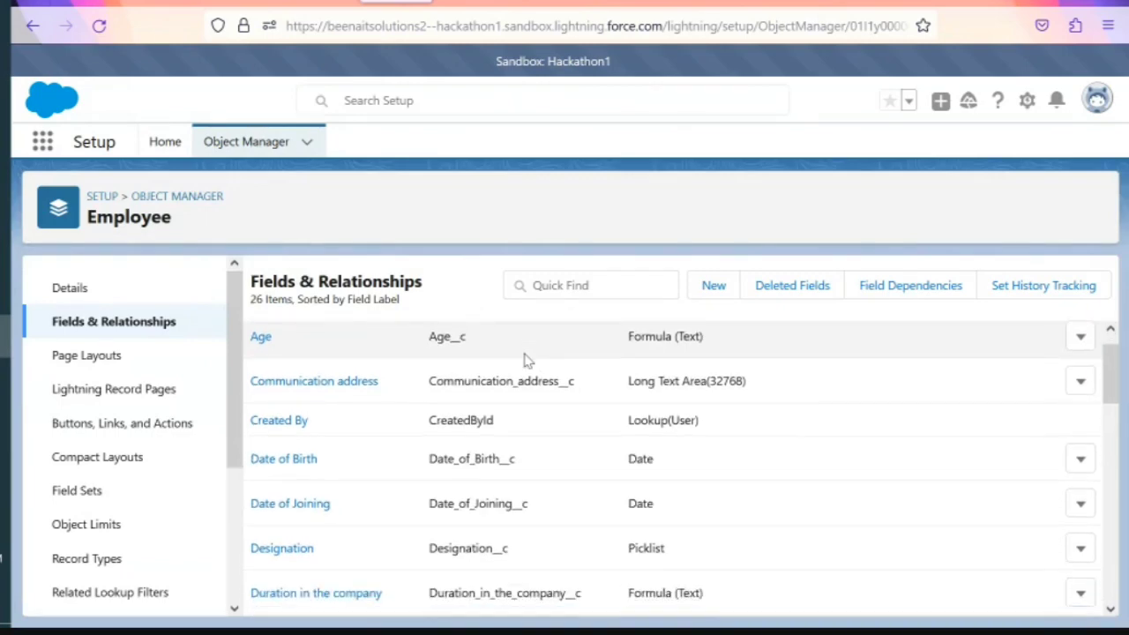
{"action": "scroll", "coordinate": [526, 359], "scroll_direction": "down", "scroll_amount": 3}
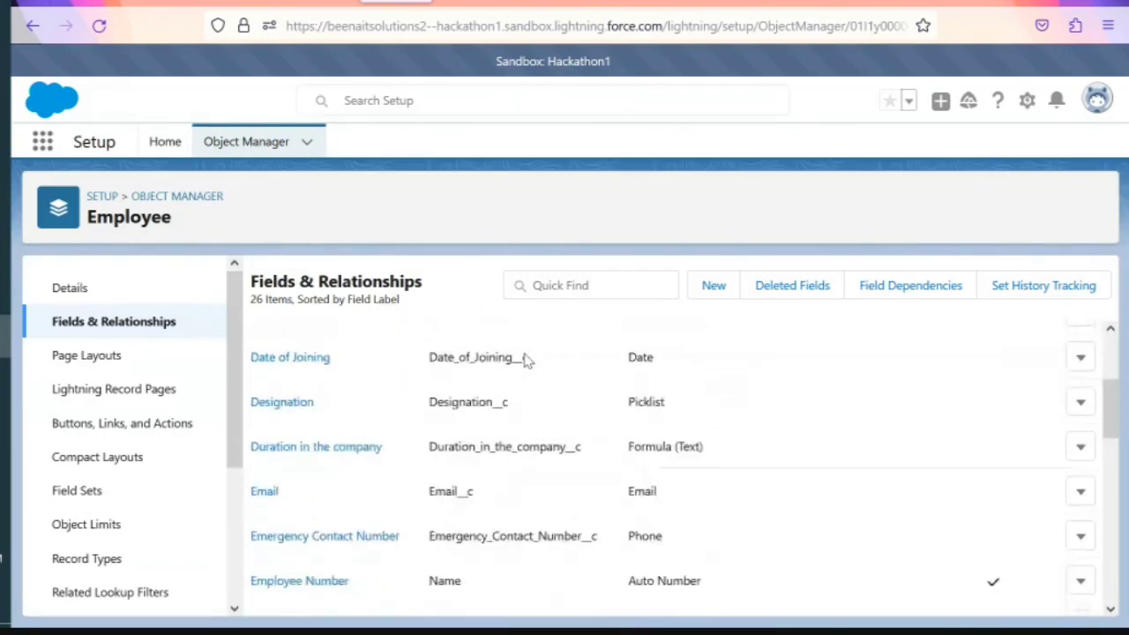
{"action": "scroll", "coordinate": [525, 355], "scroll_direction": "down", "scroll_amount": 8}
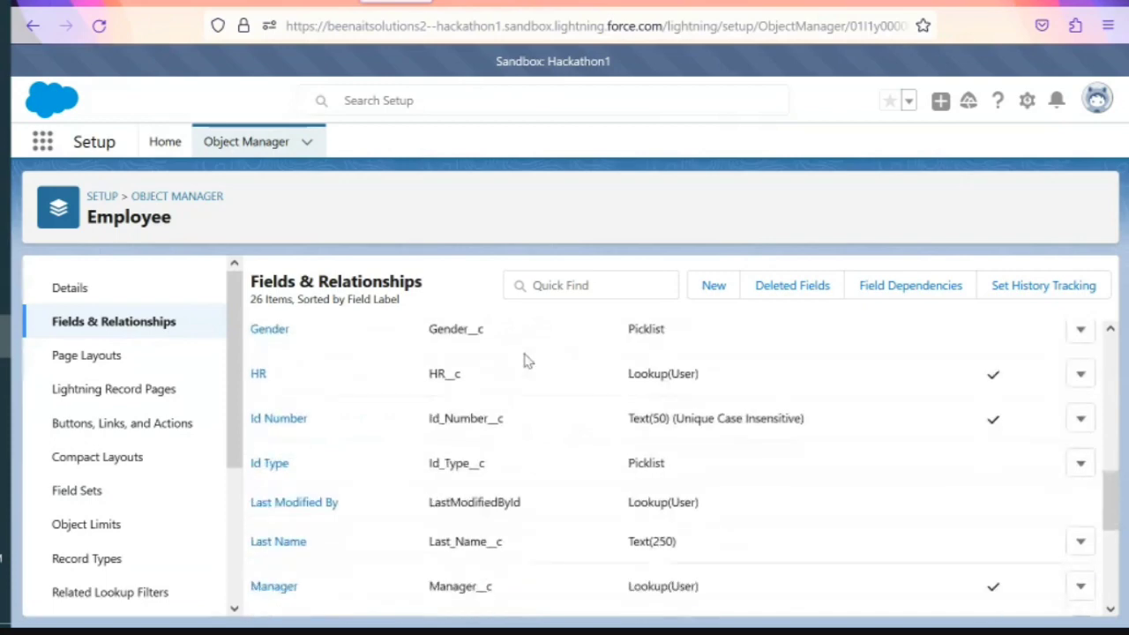
{"action": "scroll", "coordinate": [526, 360], "scroll_direction": "down", "scroll_amount": 1}
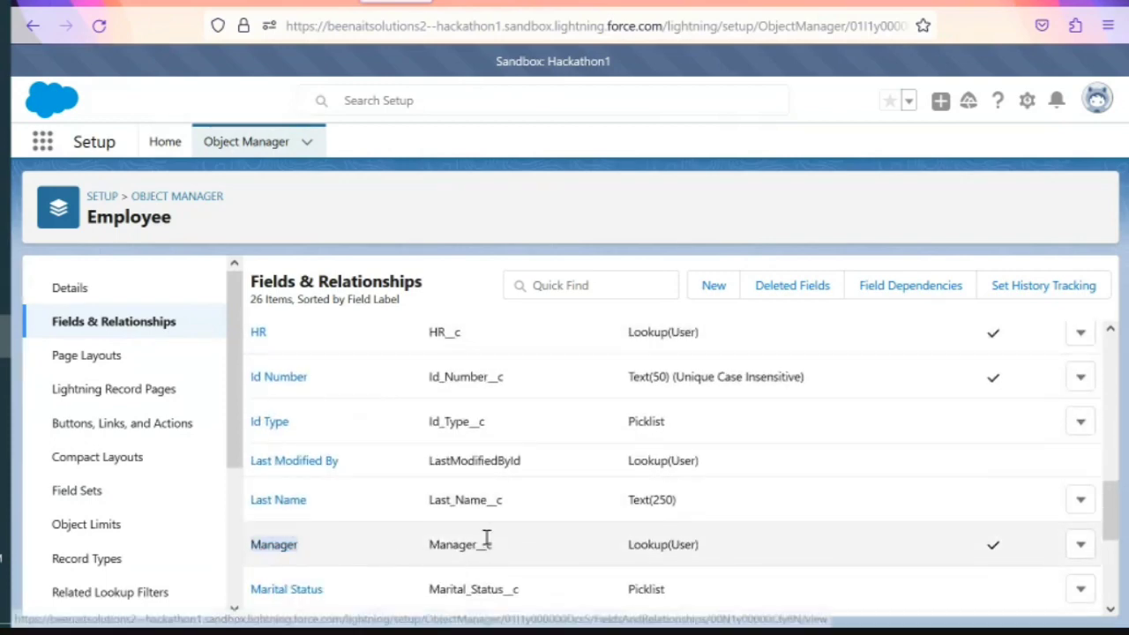
{"action": "left_click", "coordinate": [276, 546]}
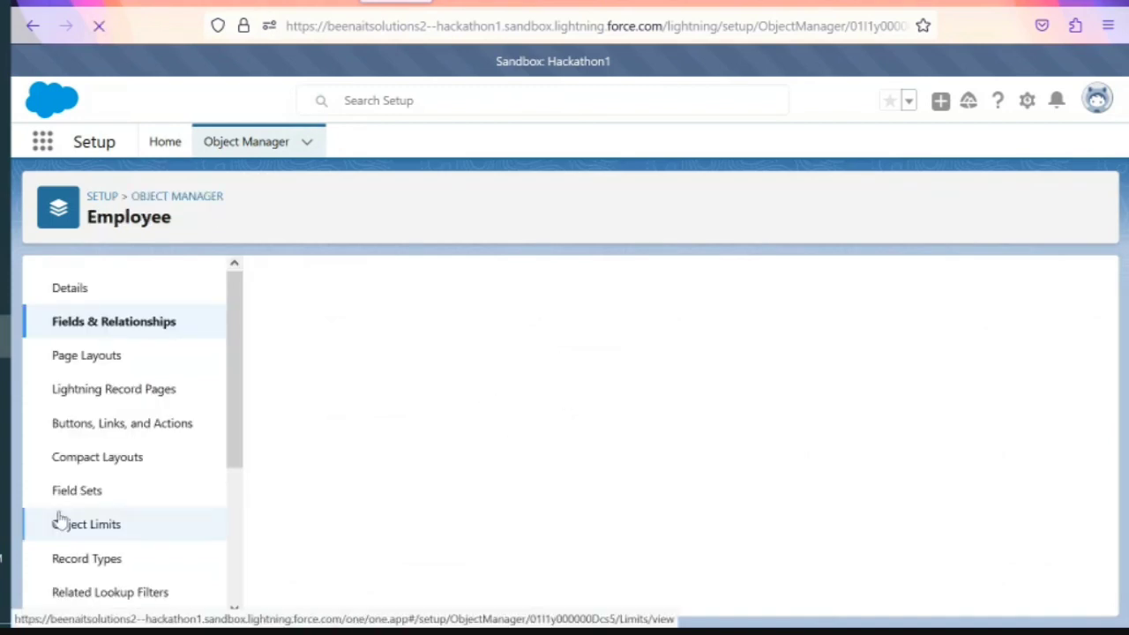
Examine the Manager field's information and lookup options, highlighting its related list label
{"action": "left_click", "coordinate": [3, 514]}
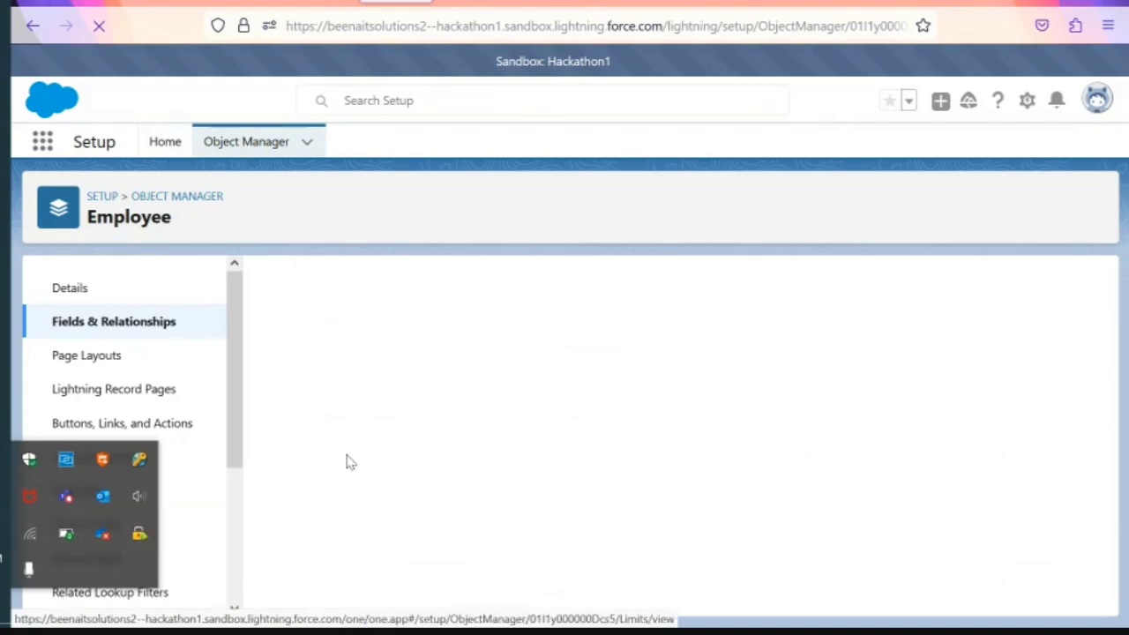
{"action": "left_click", "coordinate": [411, 407]}
{"action": "scroll", "coordinate": [564, 494], "scroll_direction": "down", "scroll_amount": 5}
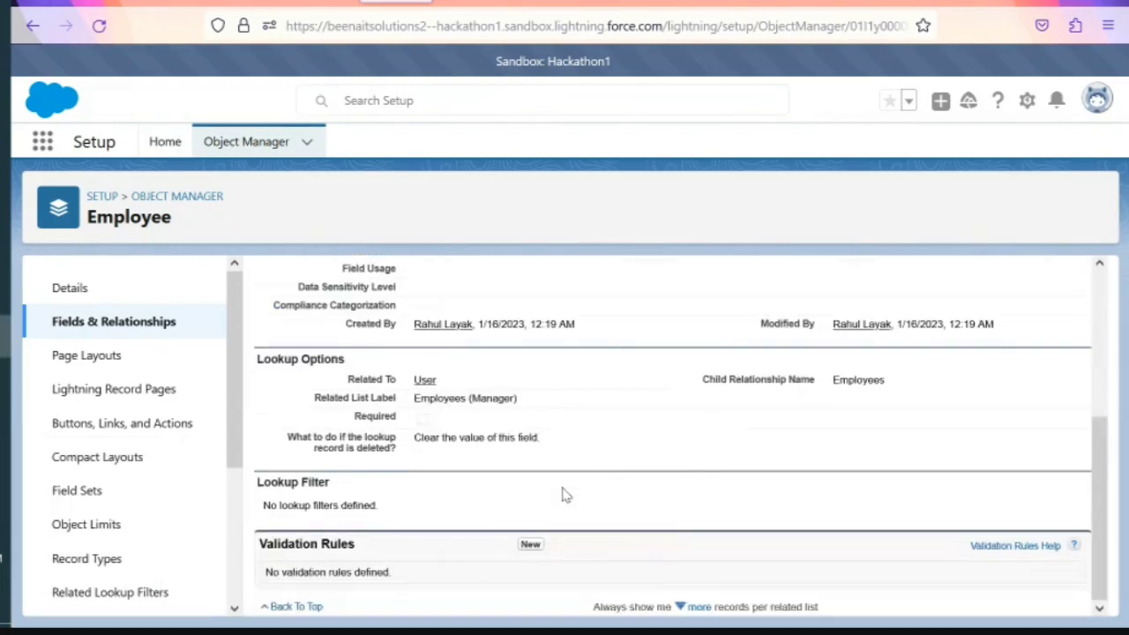
{"action": "scroll", "coordinate": [478, 445], "scroll_direction": "up", "scroll_amount": 3}
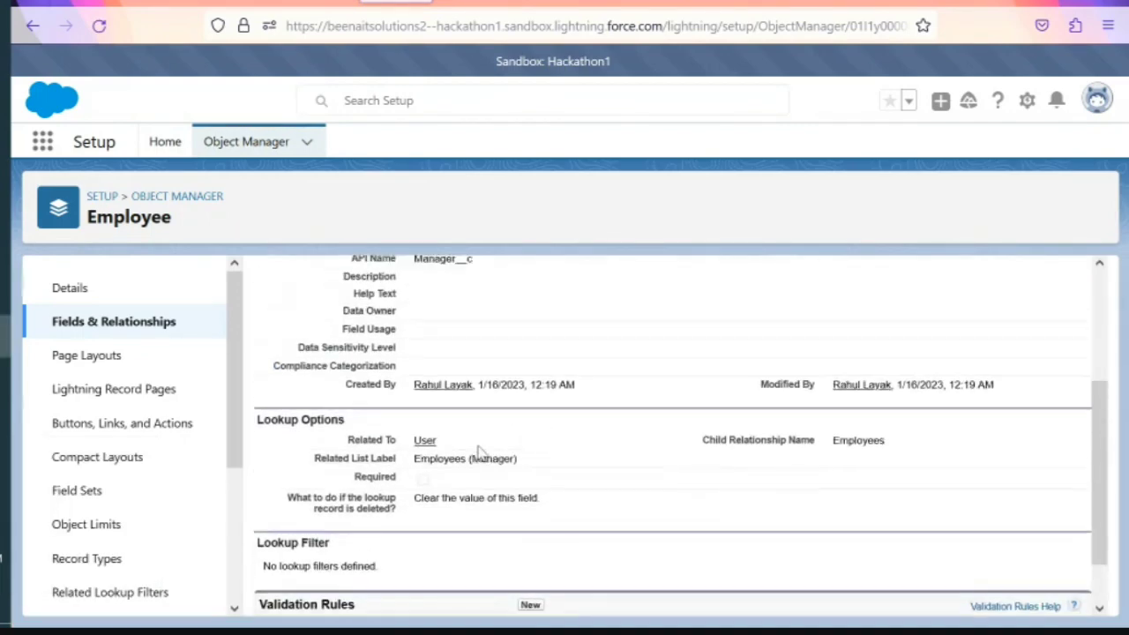
{"action": "scroll", "coordinate": [480, 451], "scroll_direction": "up", "scroll_amount": 2}
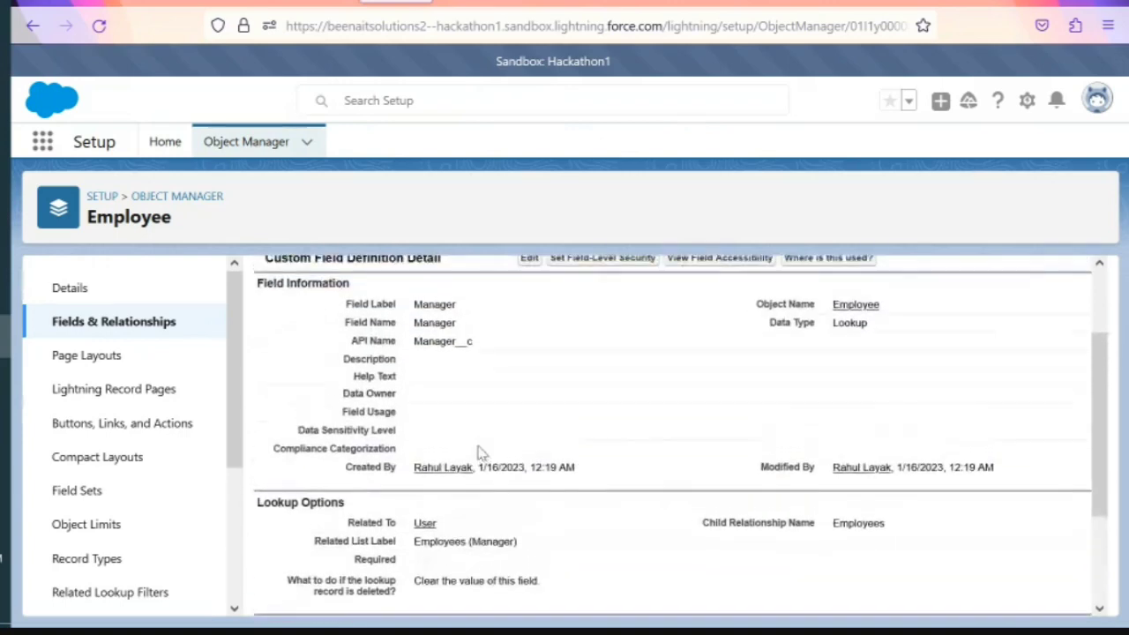
{"action": "left_click_drag", "start_coordinate": [416, 545], "coordinate": [544, 542]}
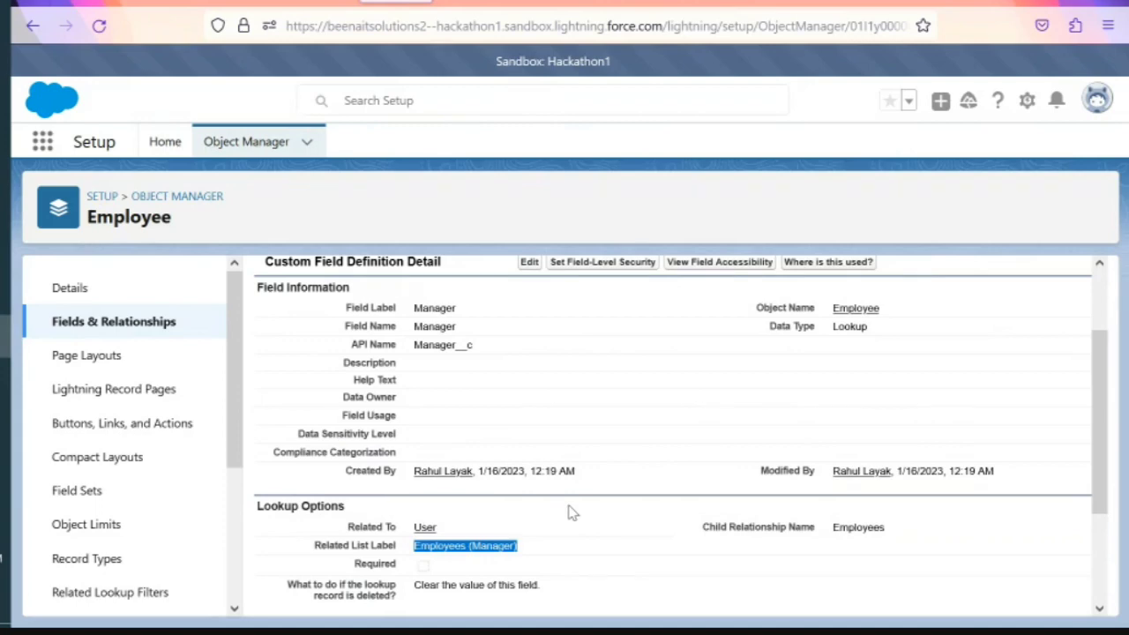
{"action": "left_click", "coordinate": [569, 512]}
{"action": "scroll", "coordinate": [568, 513], "scroll_direction": "down", "scroll_amount": 4}
{"action": "scroll", "coordinate": [569, 513], "scroll_direction": "up", "scroll_amount": 6}
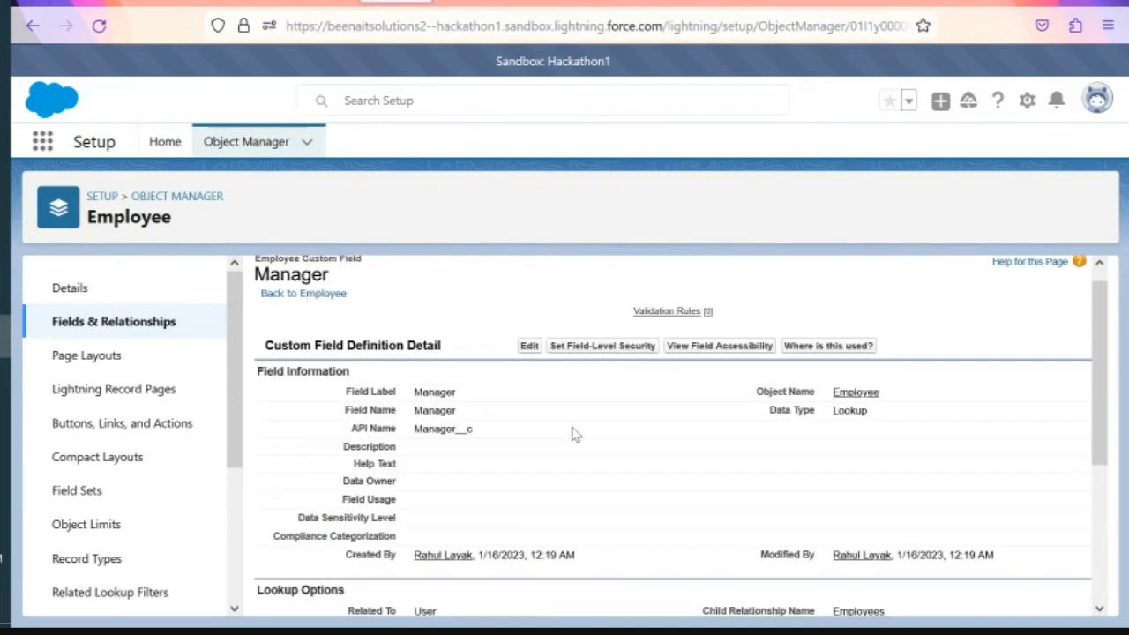
Inspect the Manager field's edit form, including its data owner and lookup options, and leave it without changes
{"action": "key", "text": "alt+Left"}
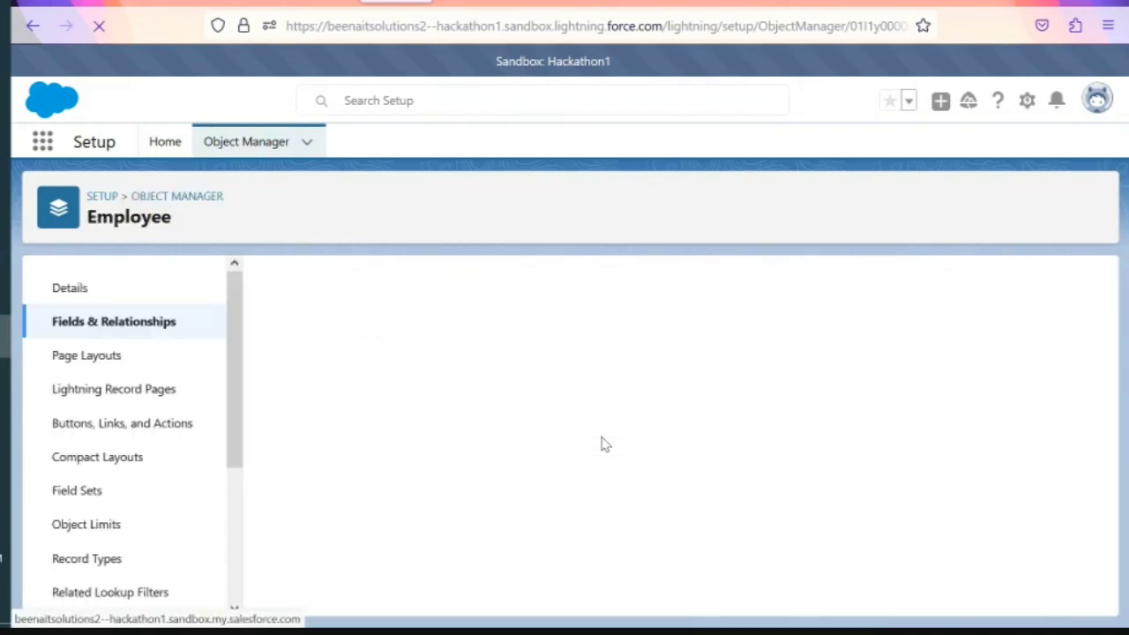
{"action": "scroll", "coordinate": [604, 444], "scroll_direction": "down", "scroll_amount": 5}
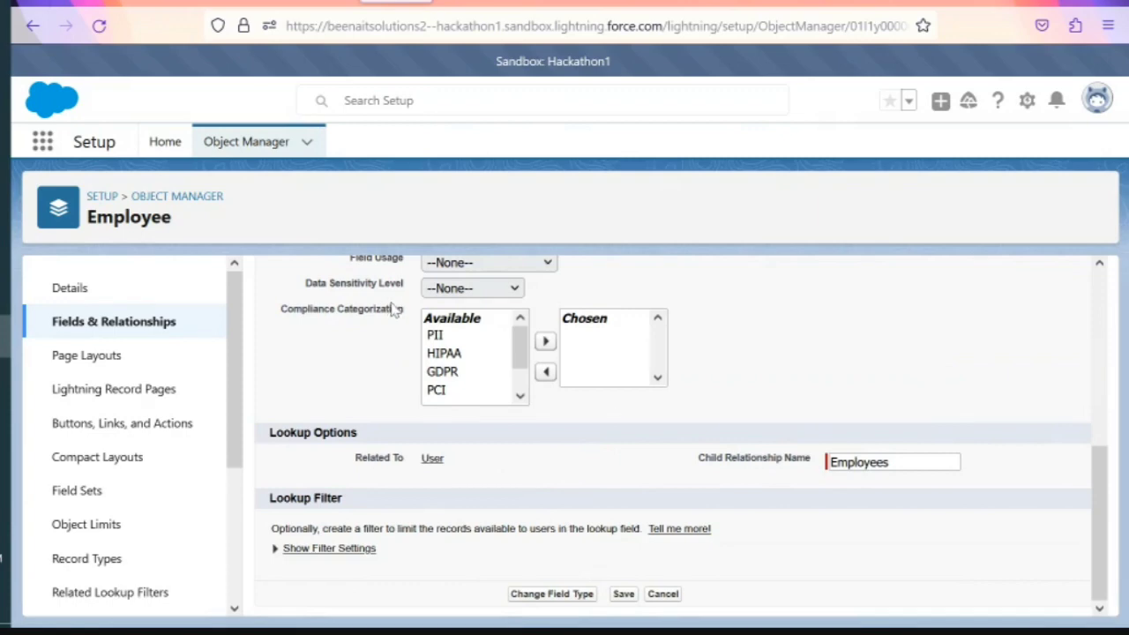
{"action": "scroll", "coordinate": [395, 311], "scroll_direction": "up", "scroll_amount": 5}
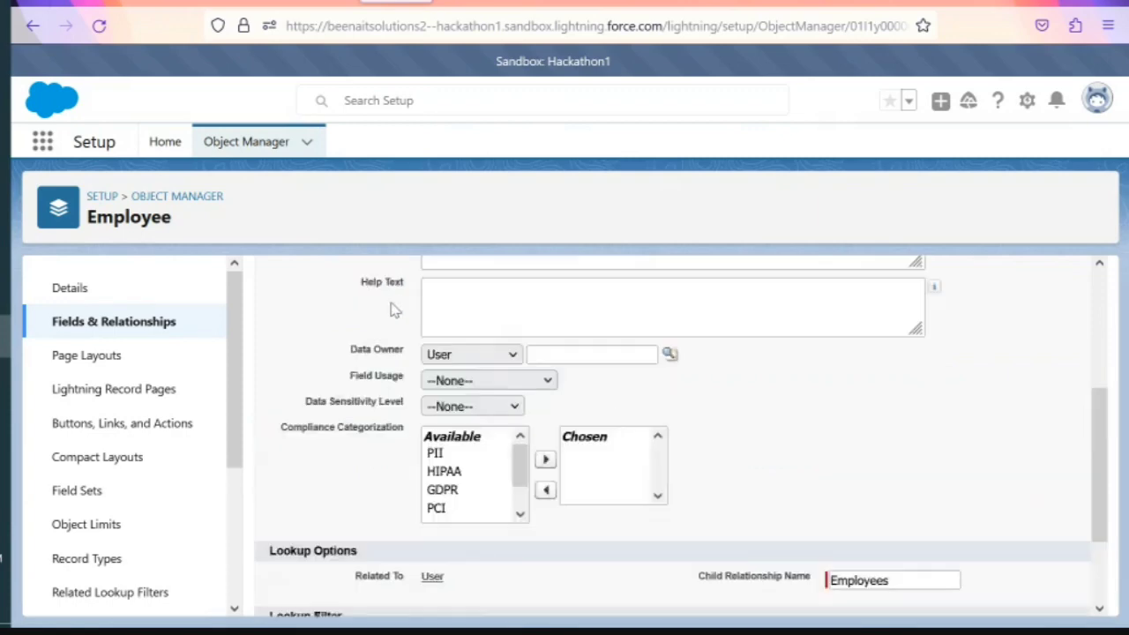
{"action": "left_click", "coordinate": [661, 351]}
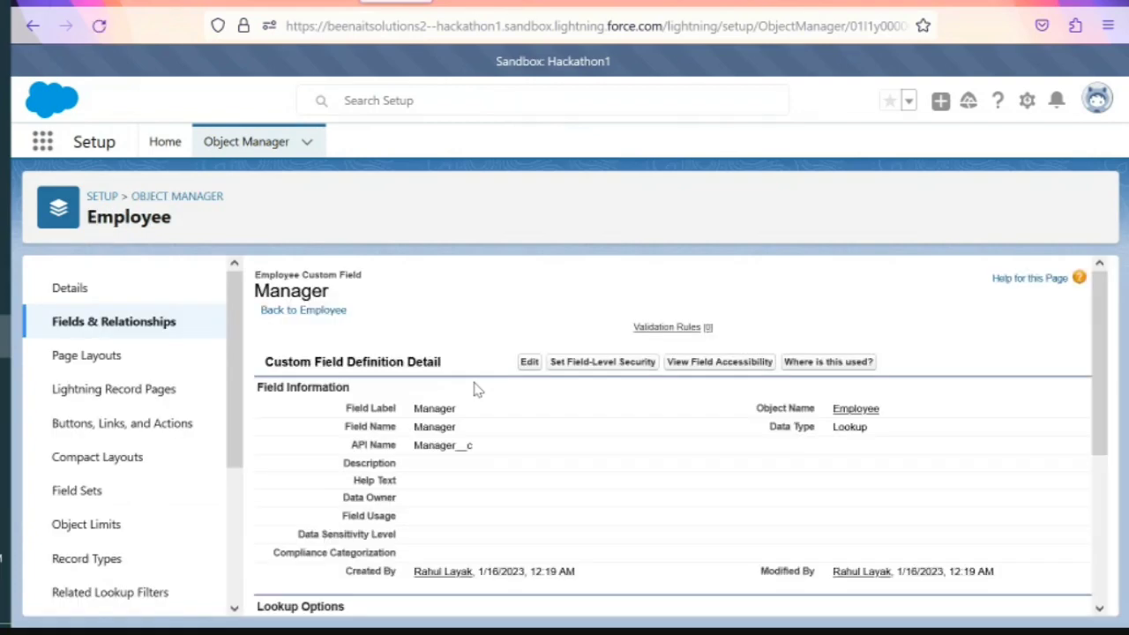
Review the Manager field's definition and lookup details again and highlight its API name
{"action": "scroll", "coordinate": [476, 390], "scroll_direction": "down", "scroll_amount": 2}
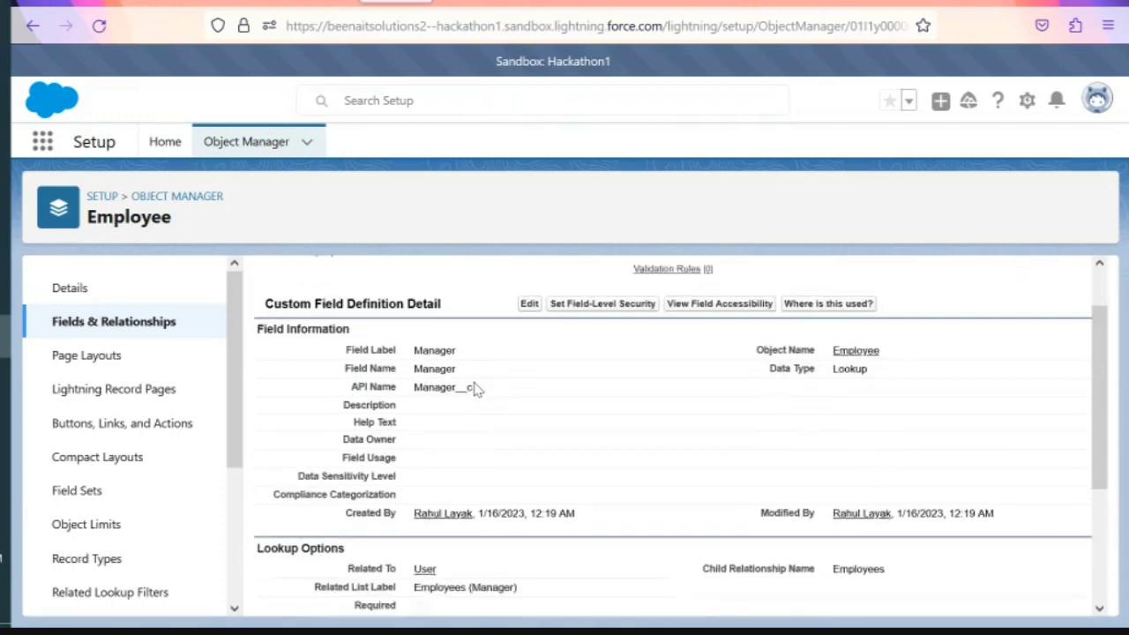
{"action": "scroll", "coordinate": [476, 389], "scroll_direction": "down", "scroll_amount": 2}
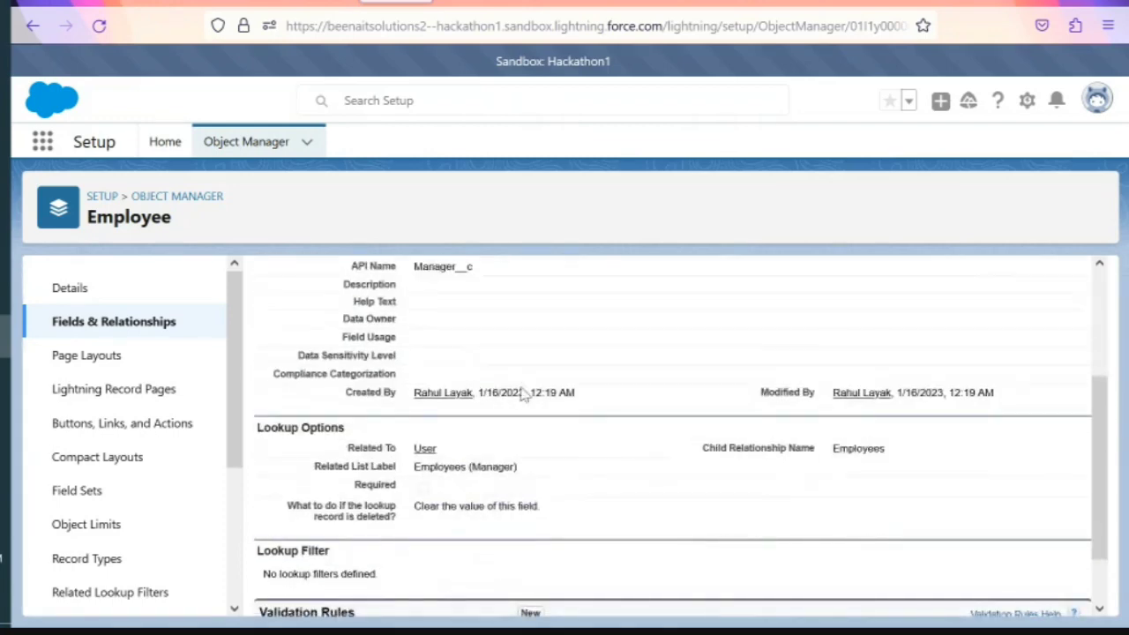
{"action": "scroll", "coordinate": [507, 391], "scroll_direction": "up", "scroll_amount": 2}
{"action": "double_click", "coordinate": [458, 357]}
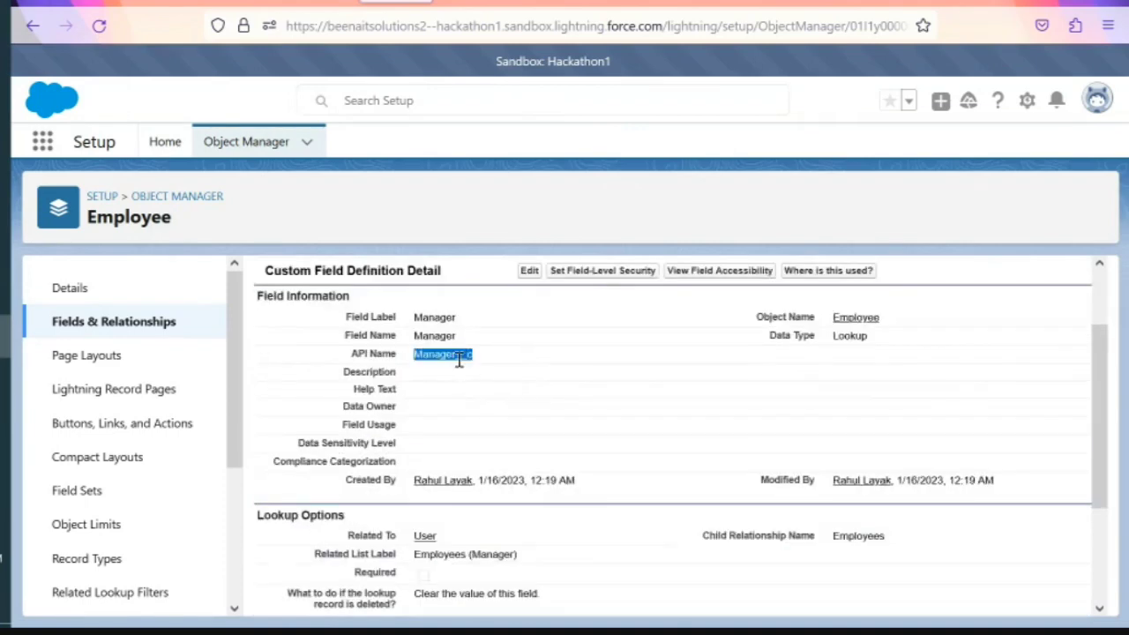
Highlight the Manager field's API name and review its field information, lookup options, lookup filter and validation rules
{"action": "left_click", "coordinate": [563, 413]}
{"action": "double_click", "coordinate": [461, 355]}
{"action": "left_click", "coordinate": [465, 281]}
{"action": "double_click", "coordinate": [461, 354]}
{"action": "scroll", "coordinate": [508, 401], "scroll_direction": "down", "scroll_amount": 2}
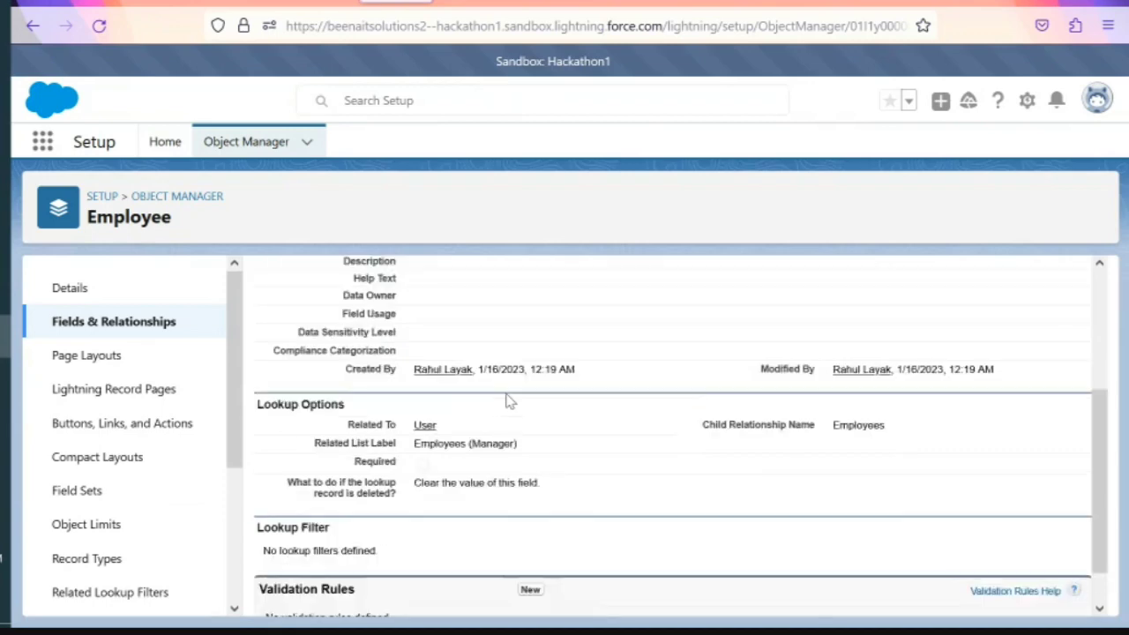
{"action": "scroll", "coordinate": [508, 401], "scroll_direction": "up", "scroll_amount": 3}
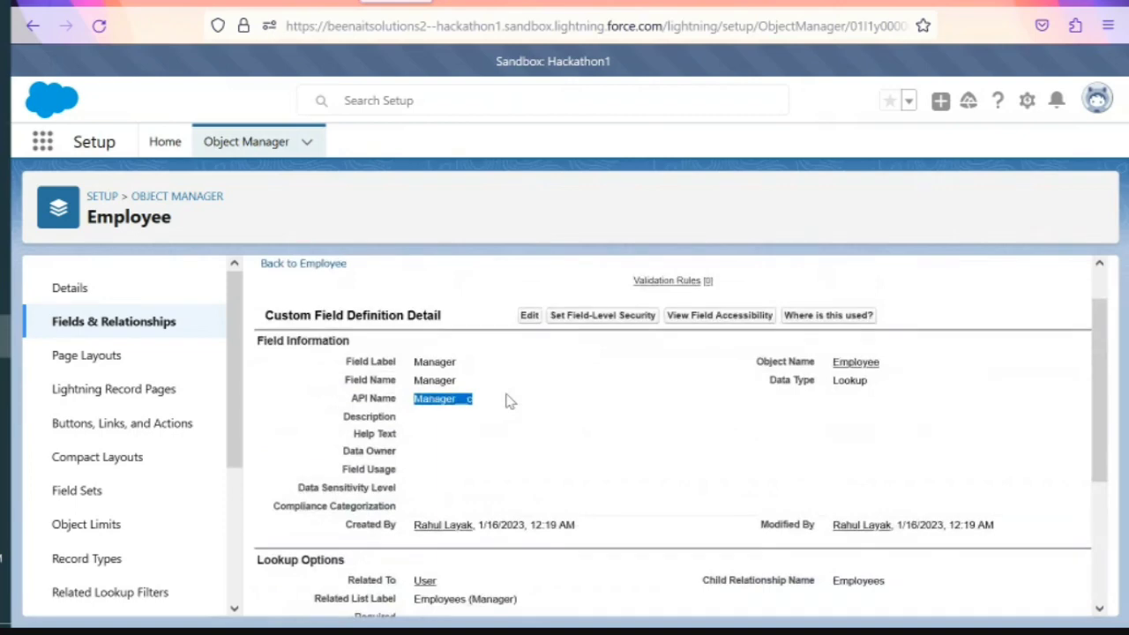
{"action": "scroll", "coordinate": [508, 402], "scroll_direction": "down", "scroll_amount": 4}
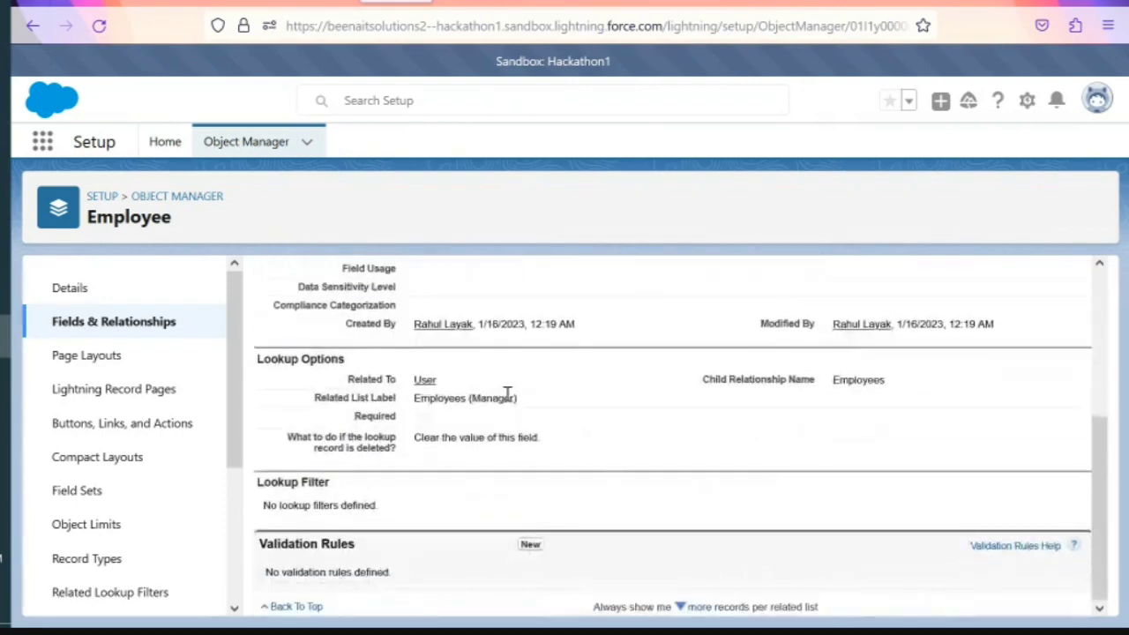
{"action": "scroll", "coordinate": [508, 397], "scroll_direction": "up", "scroll_amount": 5}
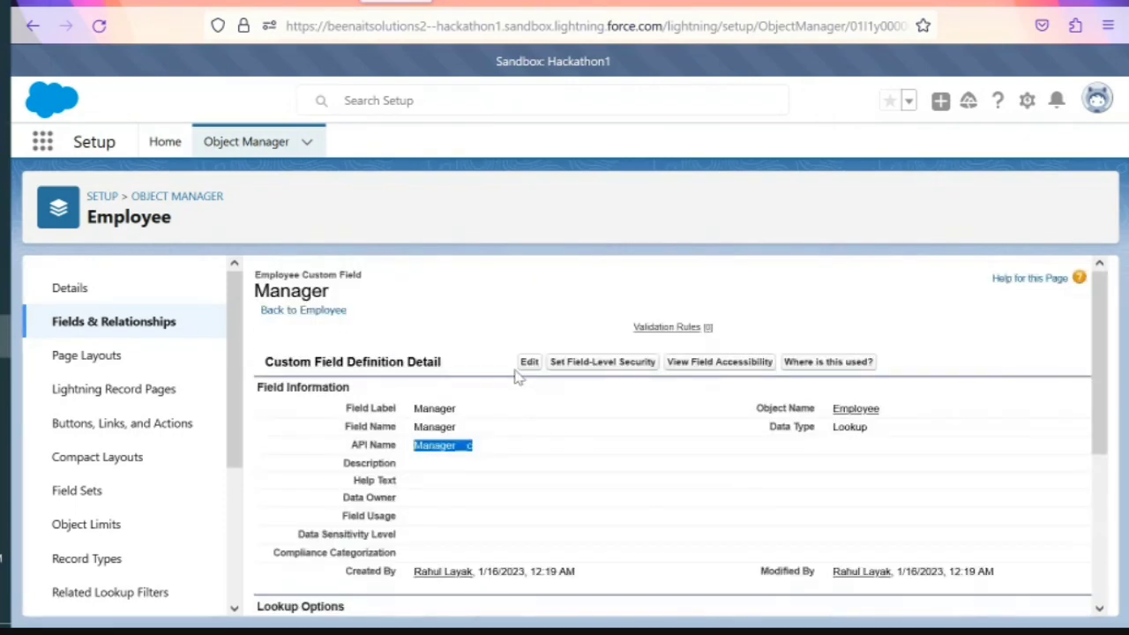
Open the Manager field's edit form, check its lookup settings, and cancel back to the Employee object's field list
{"action": "left_click", "coordinate": [529, 362]}
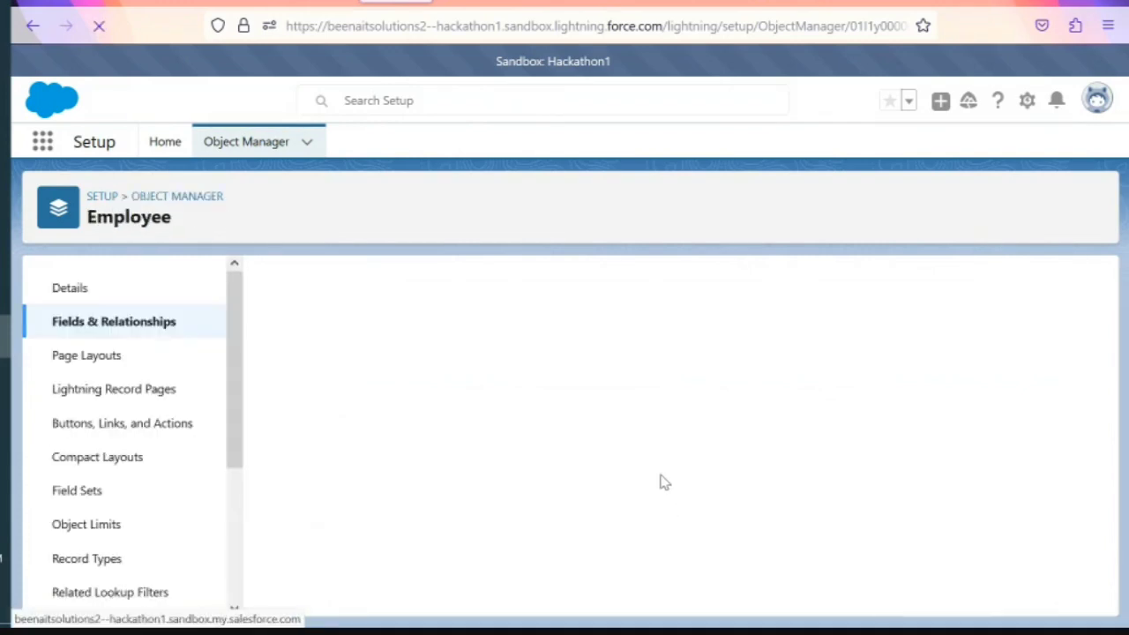
{"action": "scroll", "coordinate": [369, 481], "scroll_direction": "down", "scroll_amount": 5}
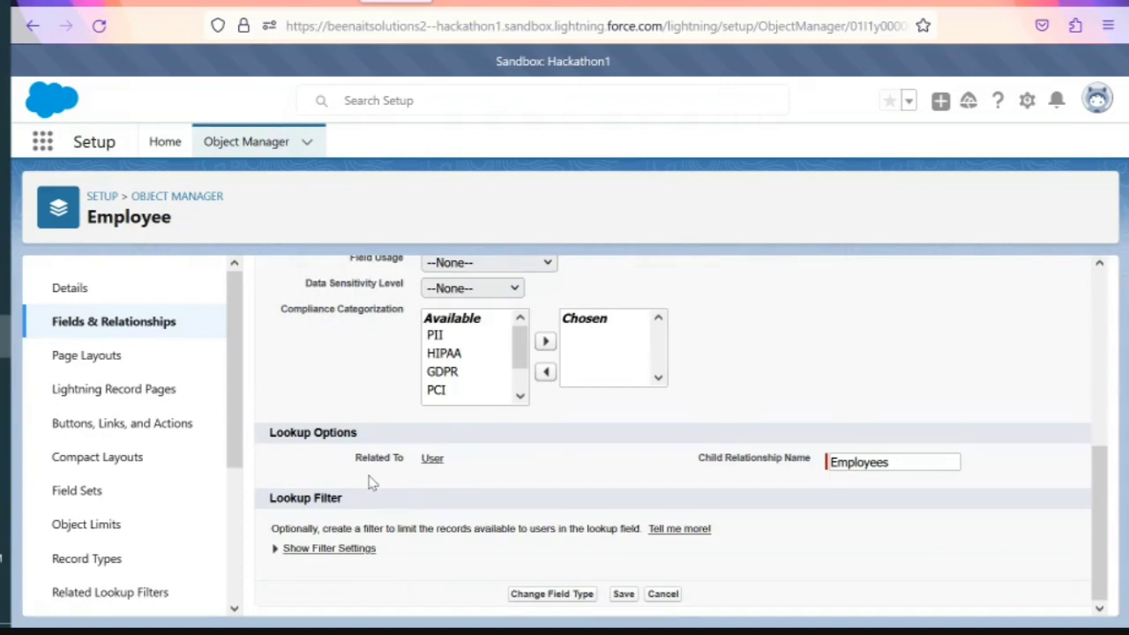
{"action": "scroll", "coordinate": [371, 483], "scroll_direction": "up", "scroll_amount": 4}
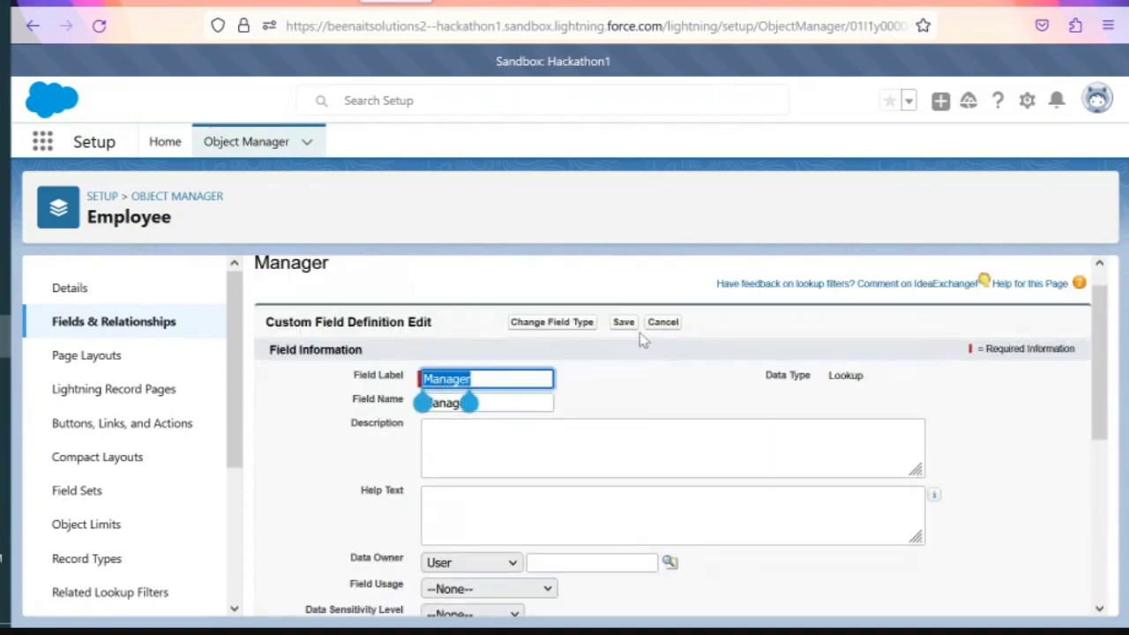
{"action": "left_click", "coordinate": [661, 323]}
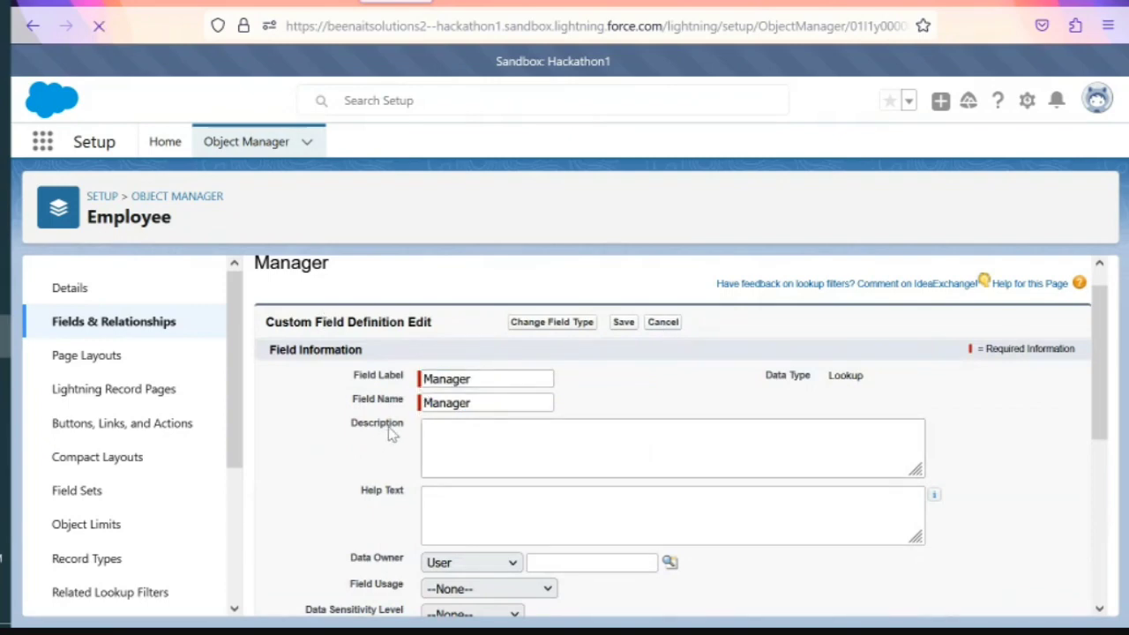
{"action": "left_click", "coordinate": [663, 322]}
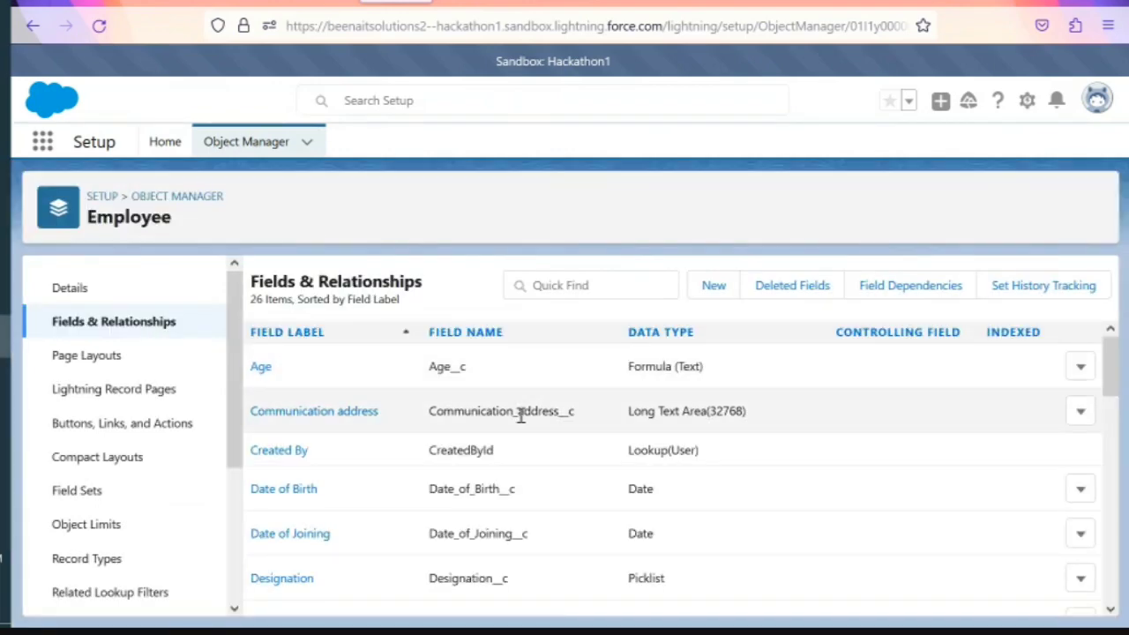
Locate the Manager field in the Employee object's Fields & Relationships and highlight its label to examine its data type
{"action": "scroll", "coordinate": [521, 416], "scroll_direction": "down", "scroll_amount": 5}
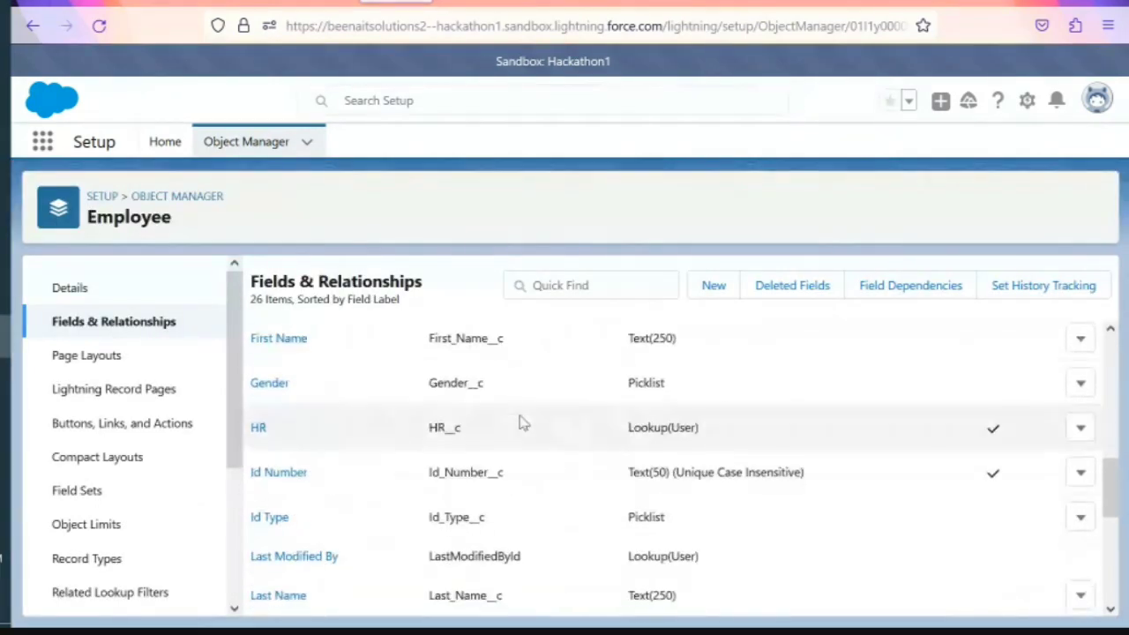
{"action": "scroll", "coordinate": [521, 423], "scroll_direction": "down", "scroll_amount": 4}
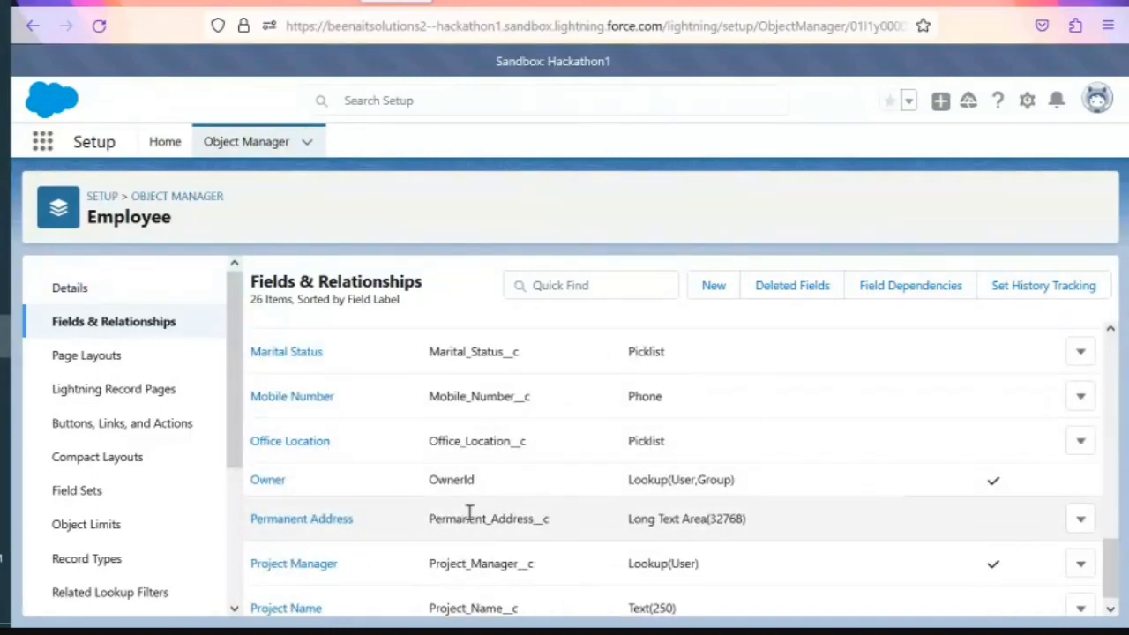
{"action": "scroll", "coordinate": [469, 510], "scroll_direction": "up", "scroll_amount": 3}
{"action": "double_click", "coordinate": [288, 429]}
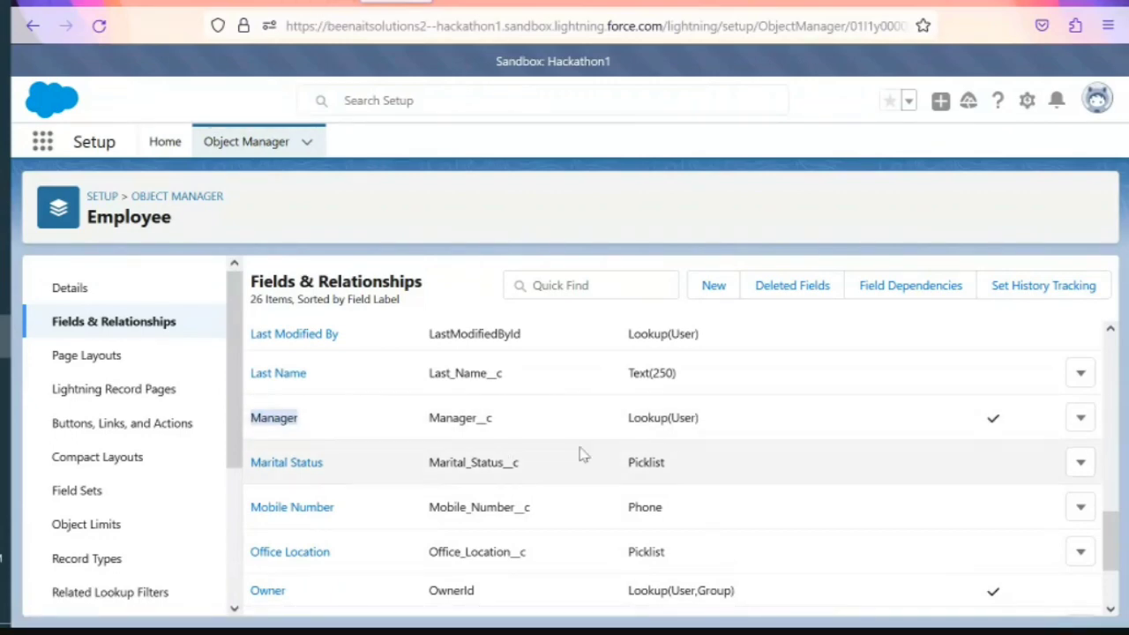
{"action": "mouse_move", "coordinate": [622, 424]}
{"action": "left_mouse_down"}
{"action": "mouse_move", "coordinate": [743, 433]}
{"action": "mouse_move", "coordinate": [630, 420]}
{"action": "left_mouse_up"}
{"action": "left_click", "coordinate": [709, 426]}
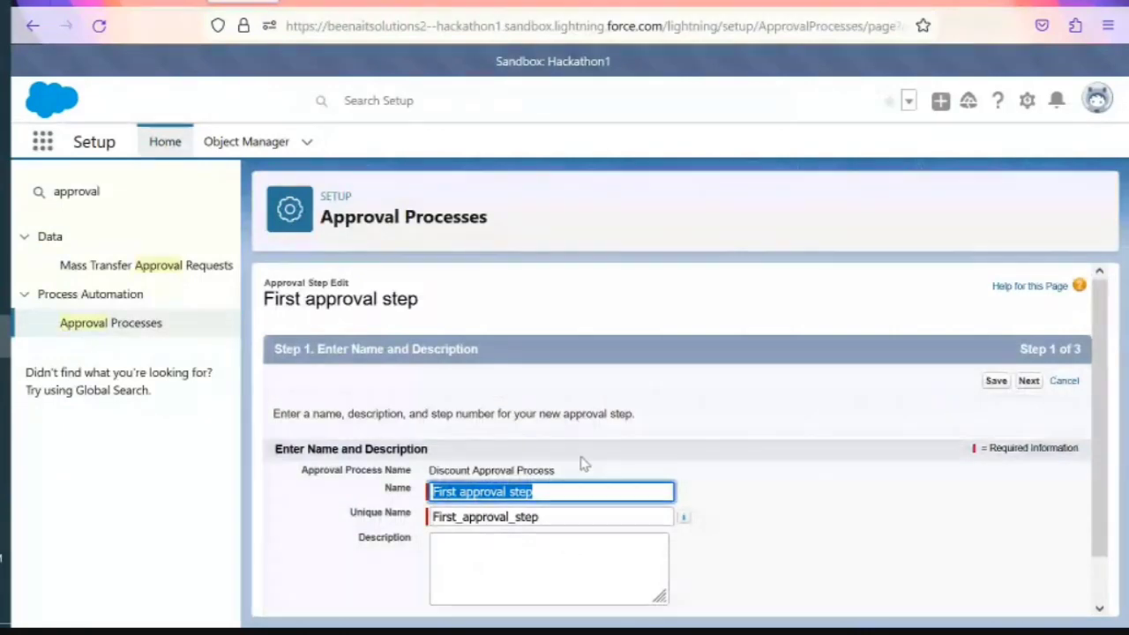
Cancel editing the first approval step and highlight its assigned approver rule on the Discount Approval Process page
{"action": "scroll", "coordinate": [579, 462], "scroll_direction": "down", "scroll_amount": 1}
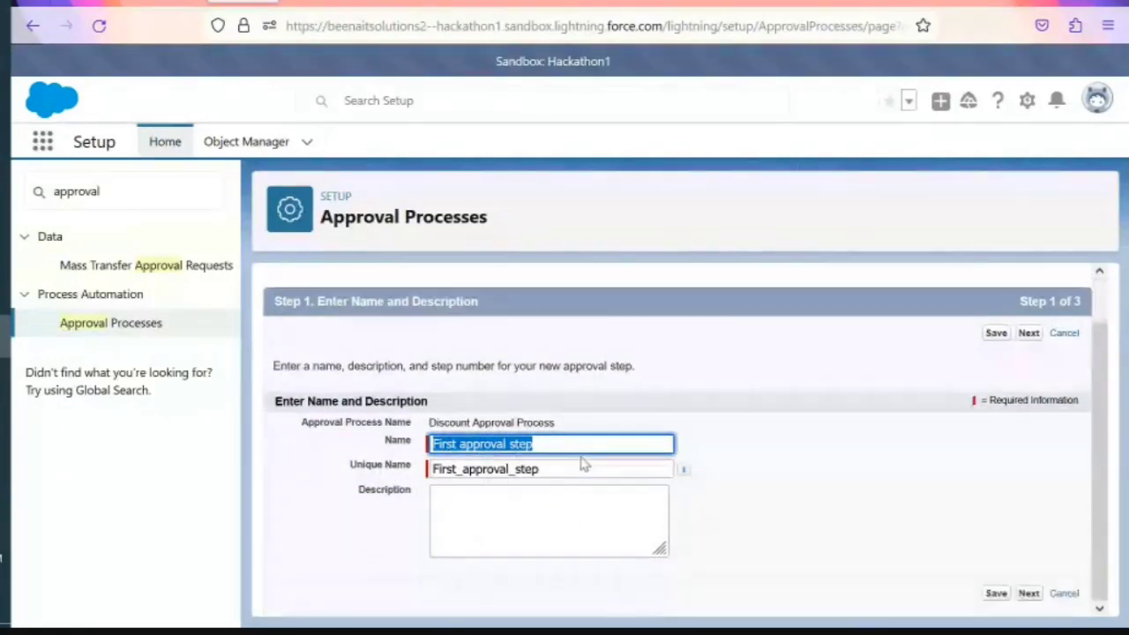
{"action": "left_click", "coordinate": [1059, 335]}
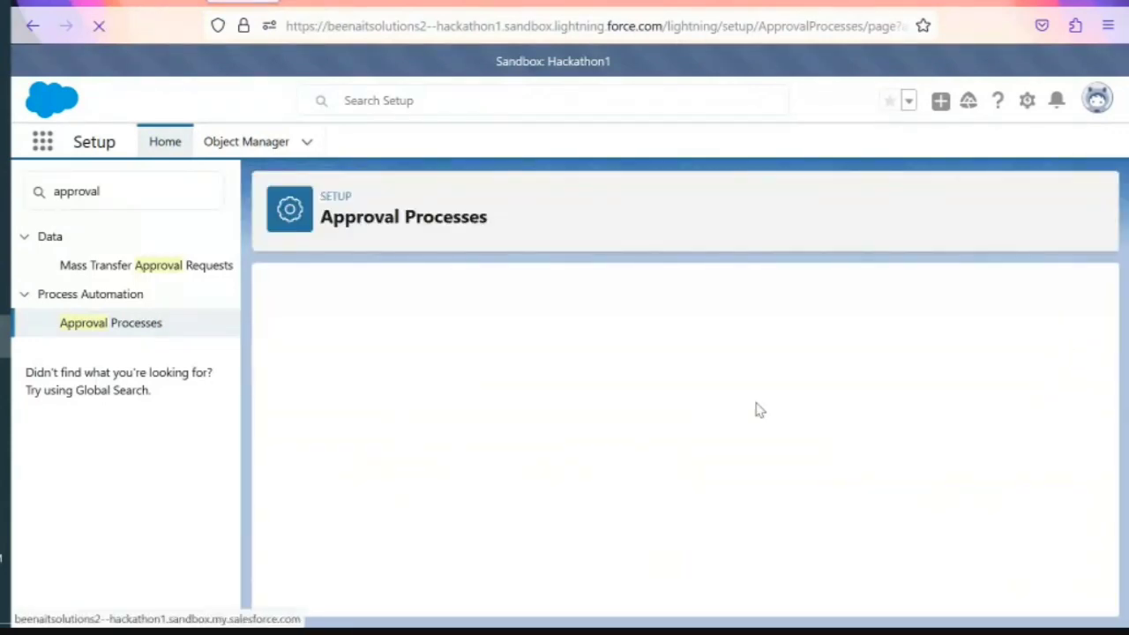
{"action": "scroll", "coordinate": [757, 407], "scroll_direction": "down", "scroll_amount": 5}
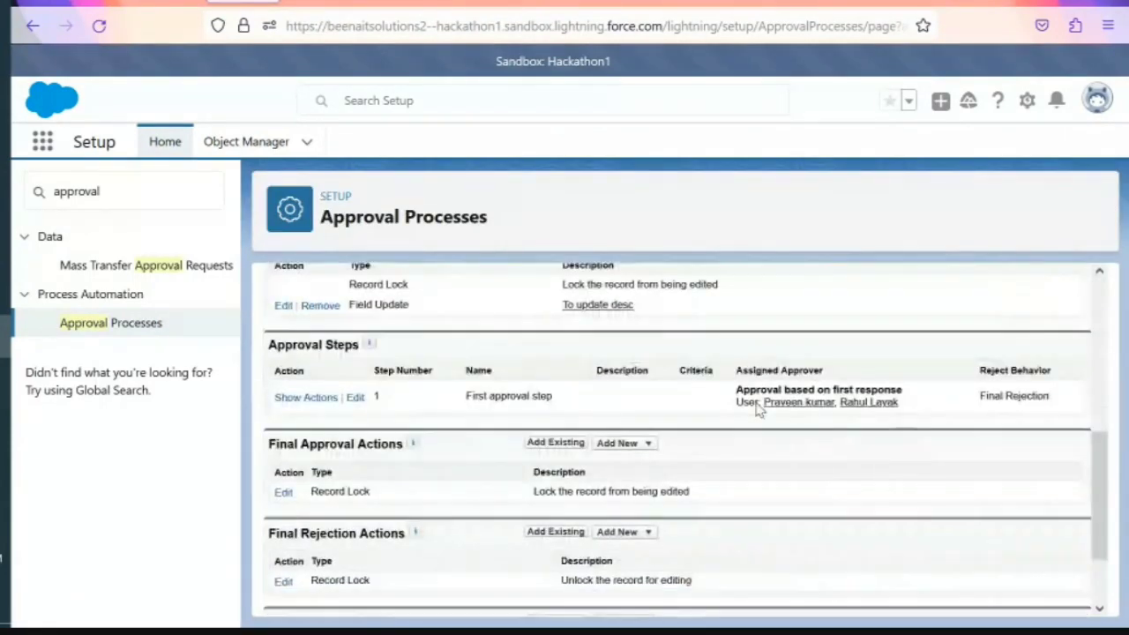
{"action": "left_click_drag", "start_coordinate": [735, 394], "coordinate": [894, 393]}
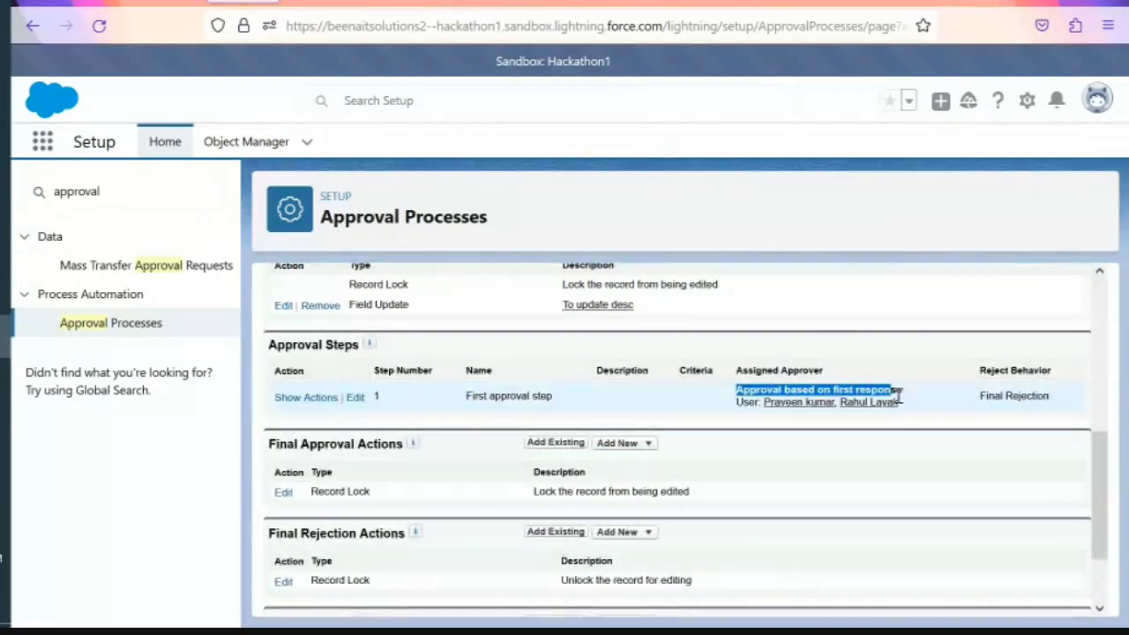
{"action": "left_click", "coordinate": [796, 328]}
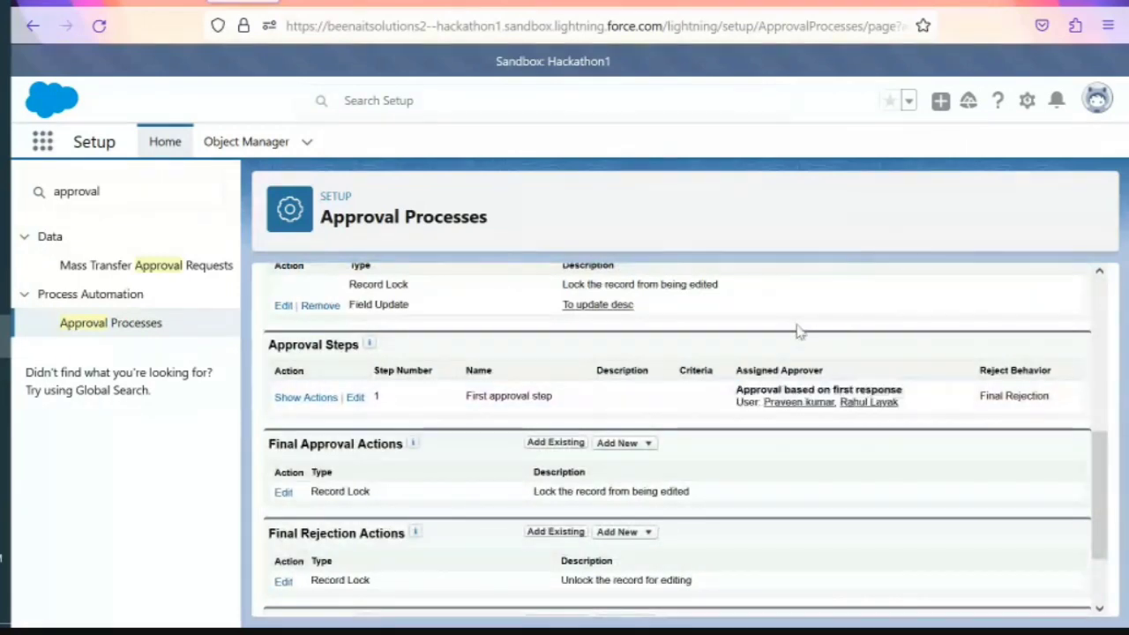
Examine the first approval step's entry under Approval Steps, highlighting its step number and name
{"action": "double_click", "coordinate": [378, 397]}
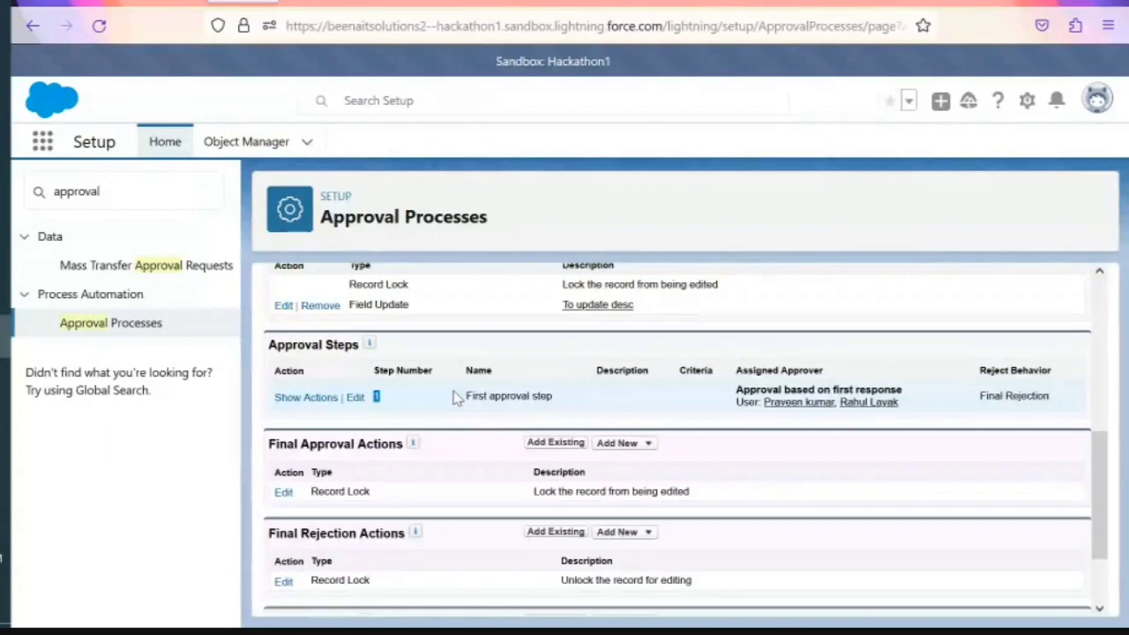
{"action": "scroll", "coordinate": [454, 398], "scroll_direction": "up", "scroll_amount": 2}
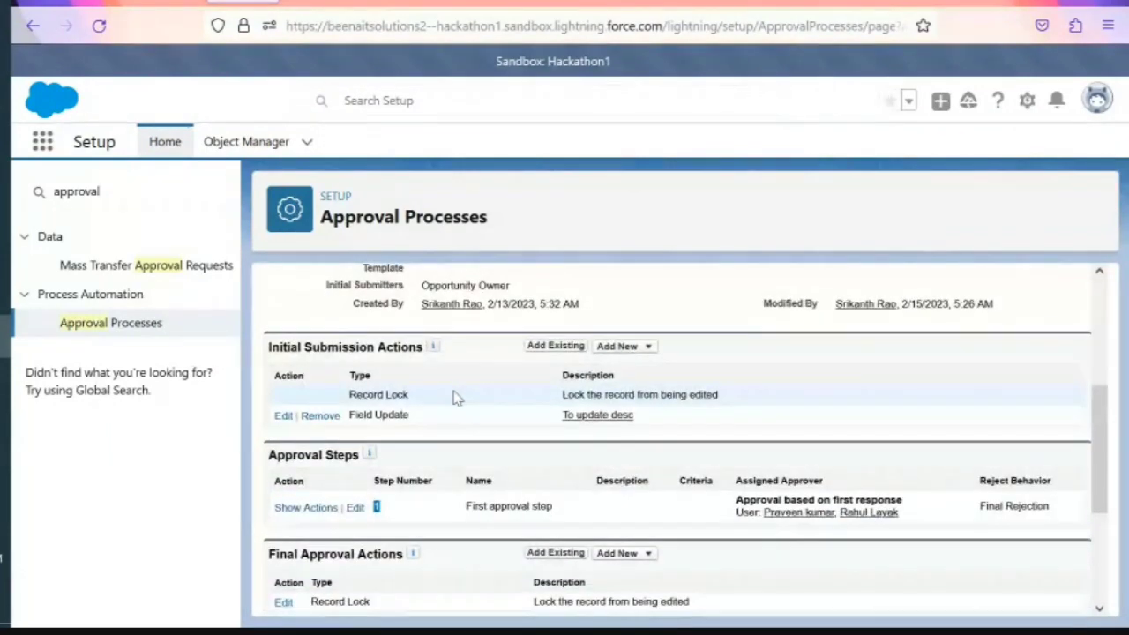
{"action": "scroll", "coordinate": [454, 398], "scroll_direction": "down", "scroll_amount": 1}
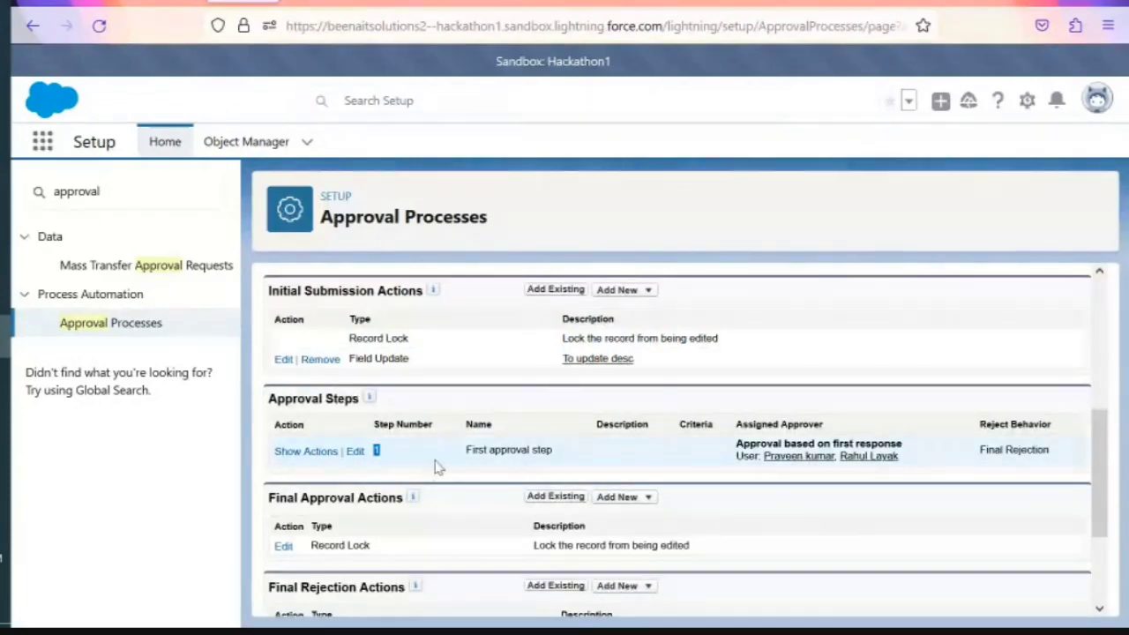
{"action": "left_click_drag", "start_coordinate": [450, 460], "coordinate": [540, 454]}
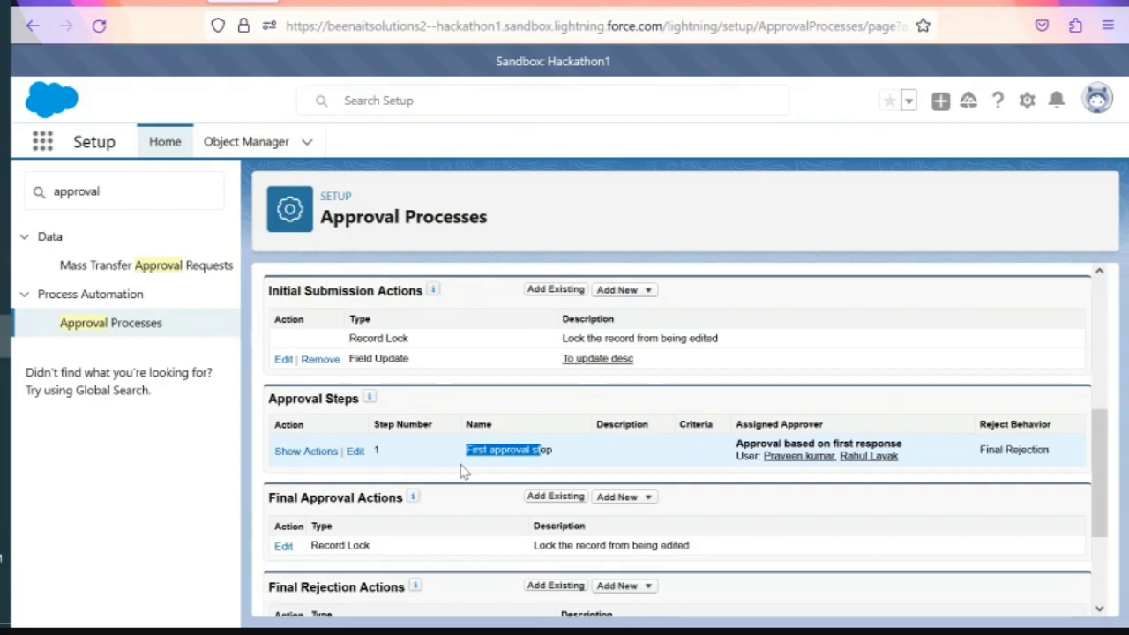
{"action": "left_click", "coordinate": [406, 471]}
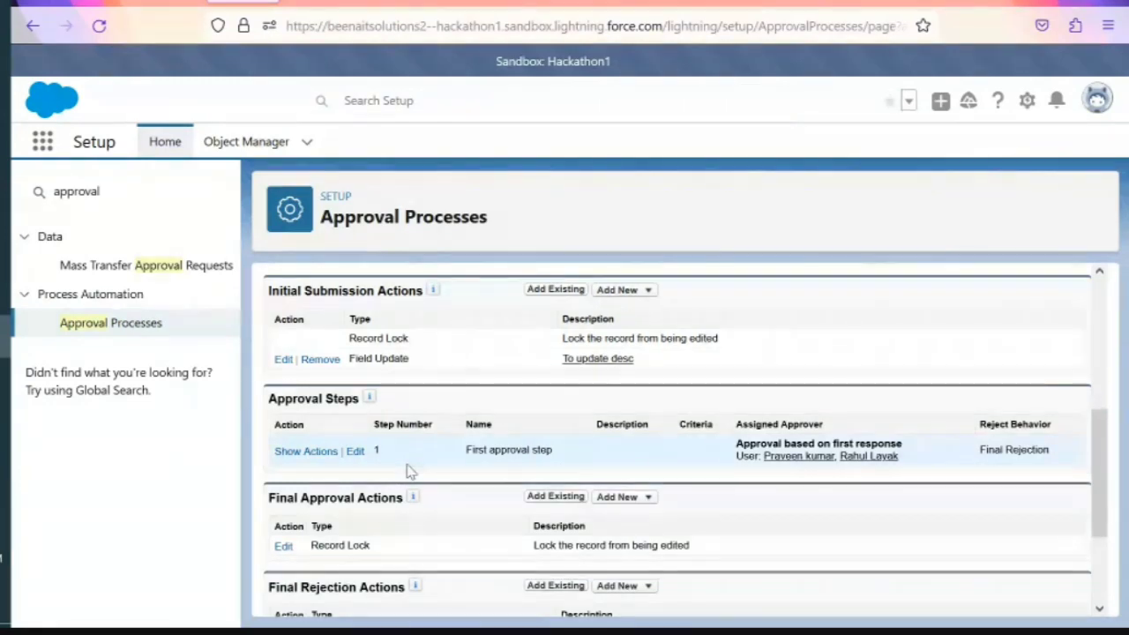
{"action": "scroll", "coordinate": [401, 469], "scroll_direction": "down", "scroll_amount": 1}
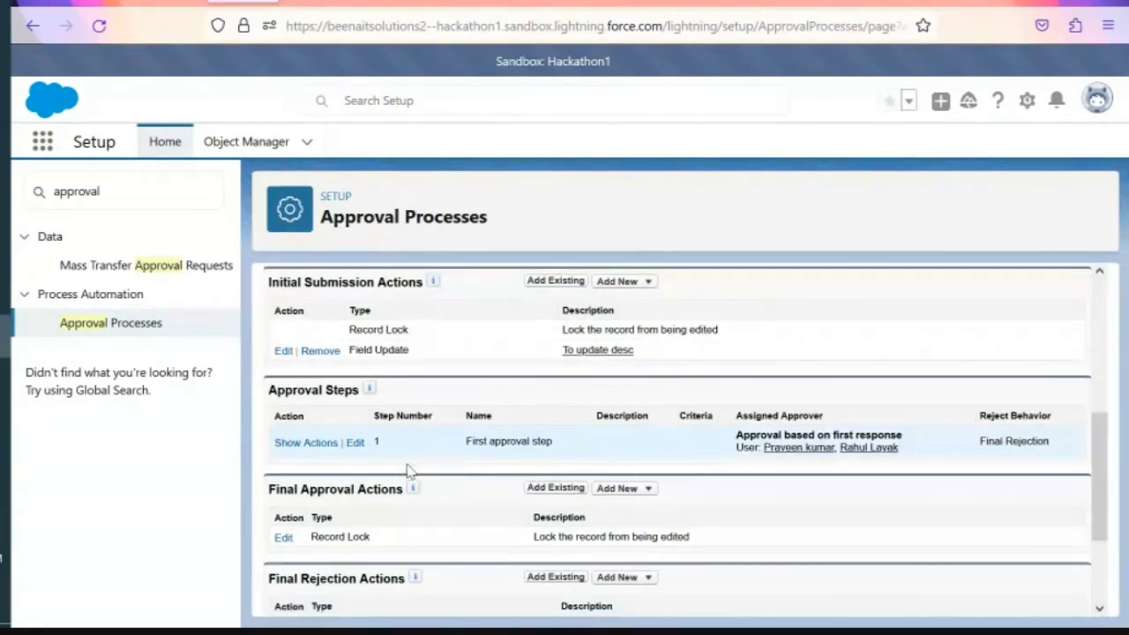
Highlight the Approval Steps and Initial Submission Actions headings and review the entries in both sections
{"action": "left_click_drag", "start_coordinate": [268, 380], "coordinate": [362, 381]}
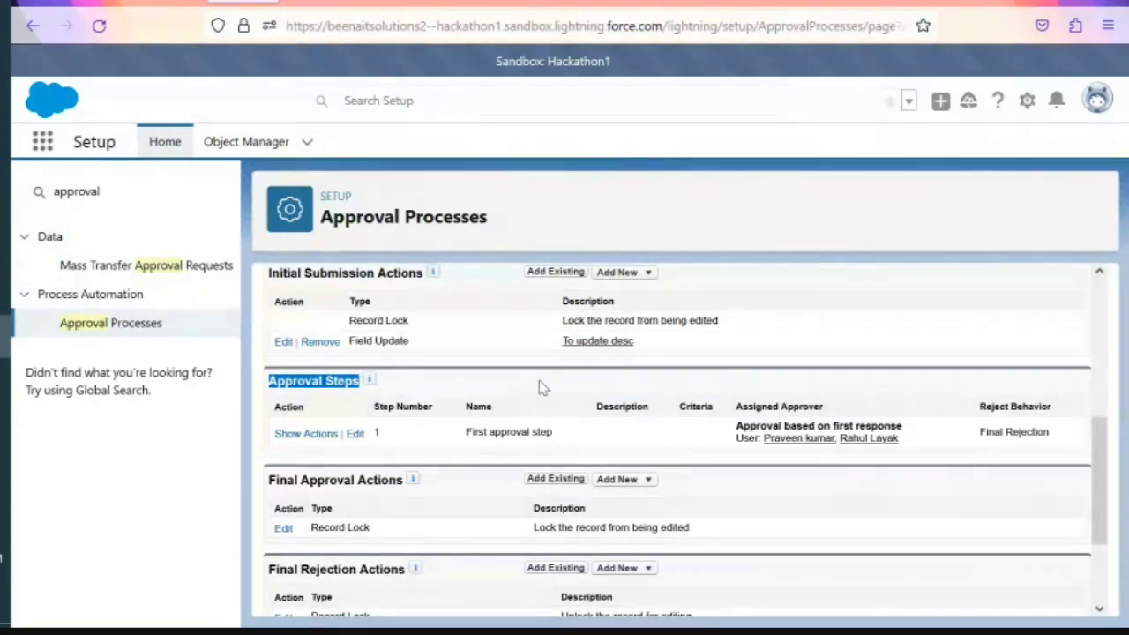
{"action": "scroll", "coordinate": [442, 414], "scroll_direction": "up", "scroll_amount": 3}
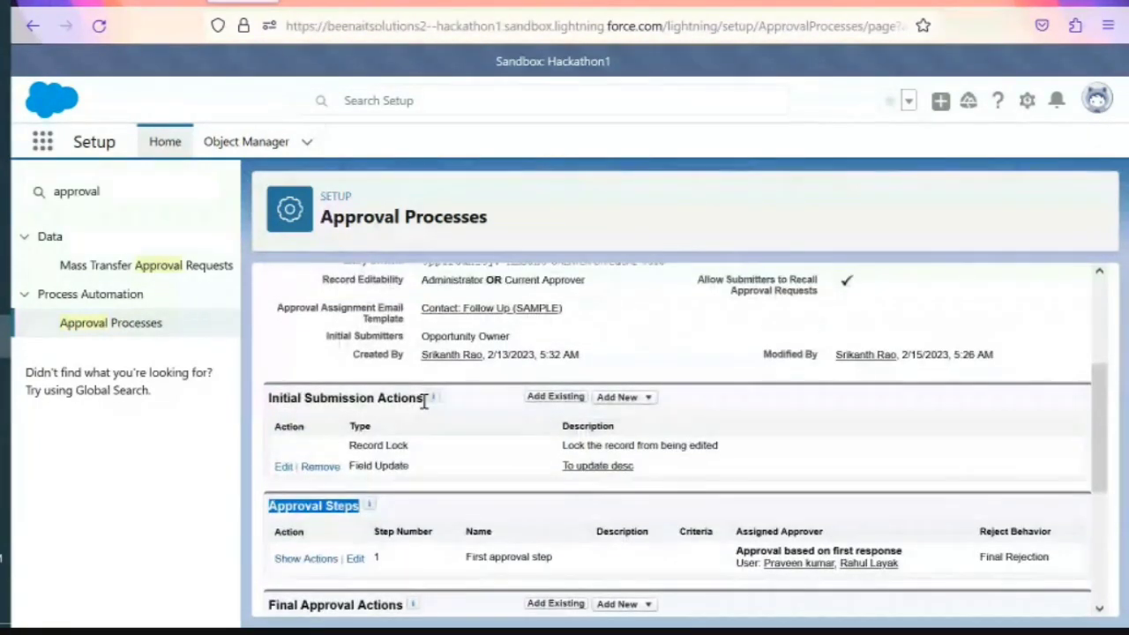
{"action": "left_click_drag", "start_coordinate": [426, 398], "coordinate": [266, 399]}
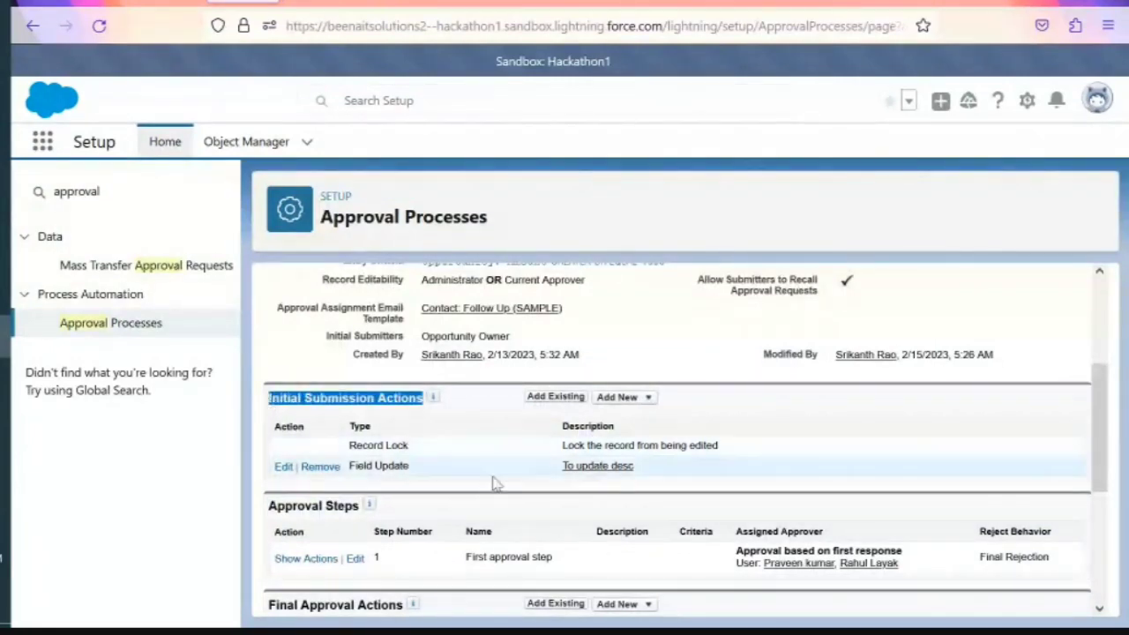
{"action": "scroll", "coordinate": [493, 481], "scroll_direction": "down", "scroll_amount": 2}
{"action": "scroll", "coordinate": [494, 482], "scroll_direction": "up", "scroll_amount": 2}
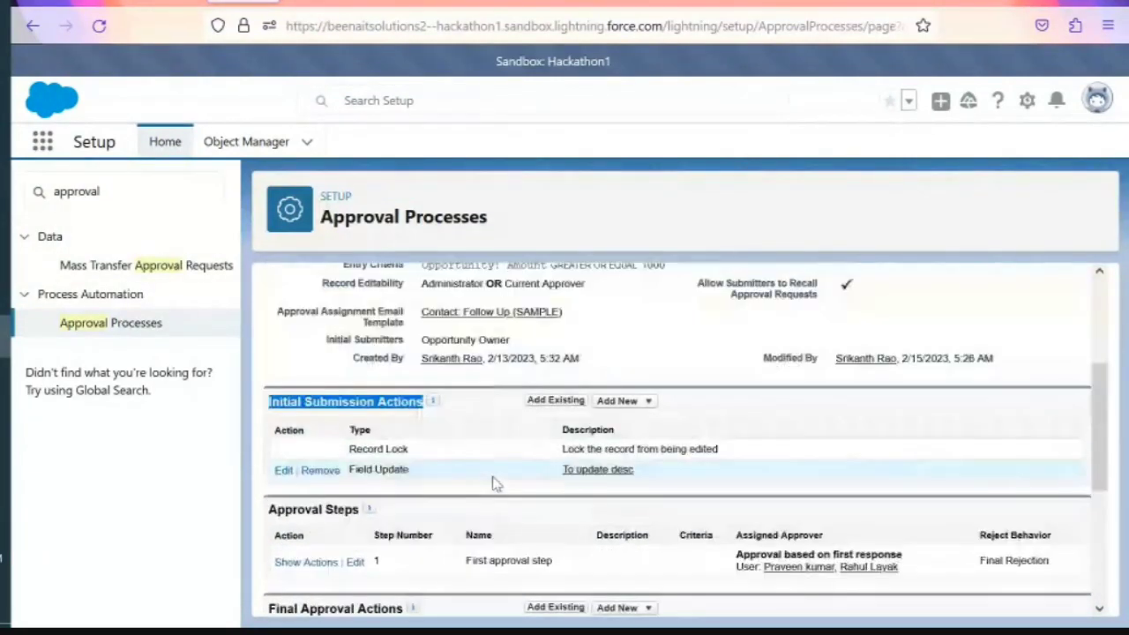
View the action types that can be newly added to Initial Submission Actions without adding any, and highlight the section heading
{"action": "left_click", "coordinate": [637, 403]}
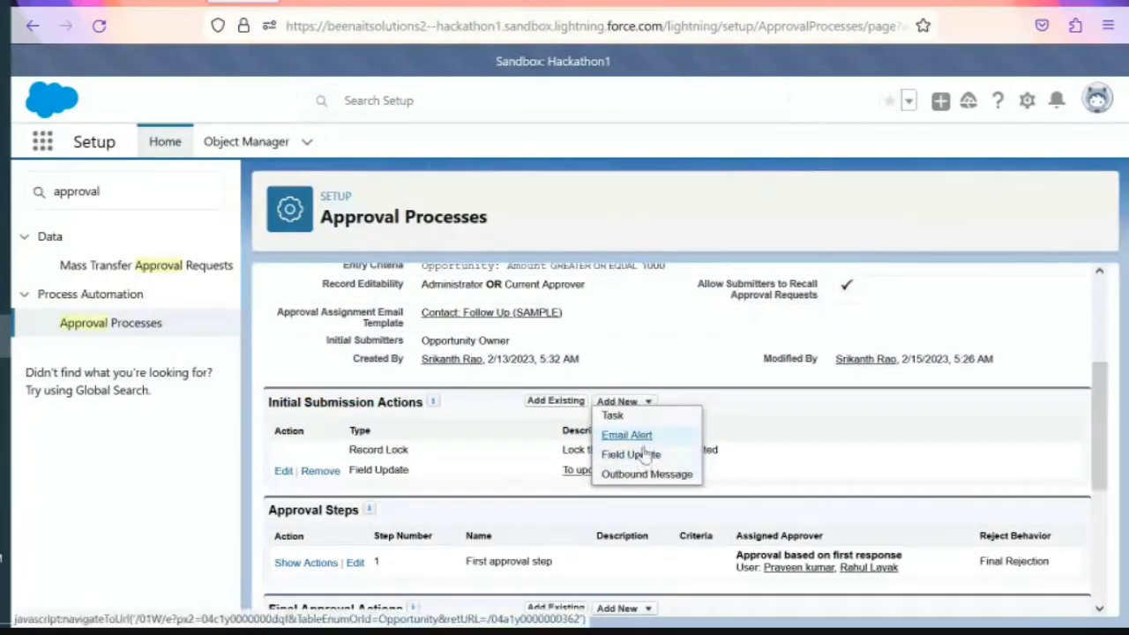
{"action": "left_click", "coordinate": [745, 408]}
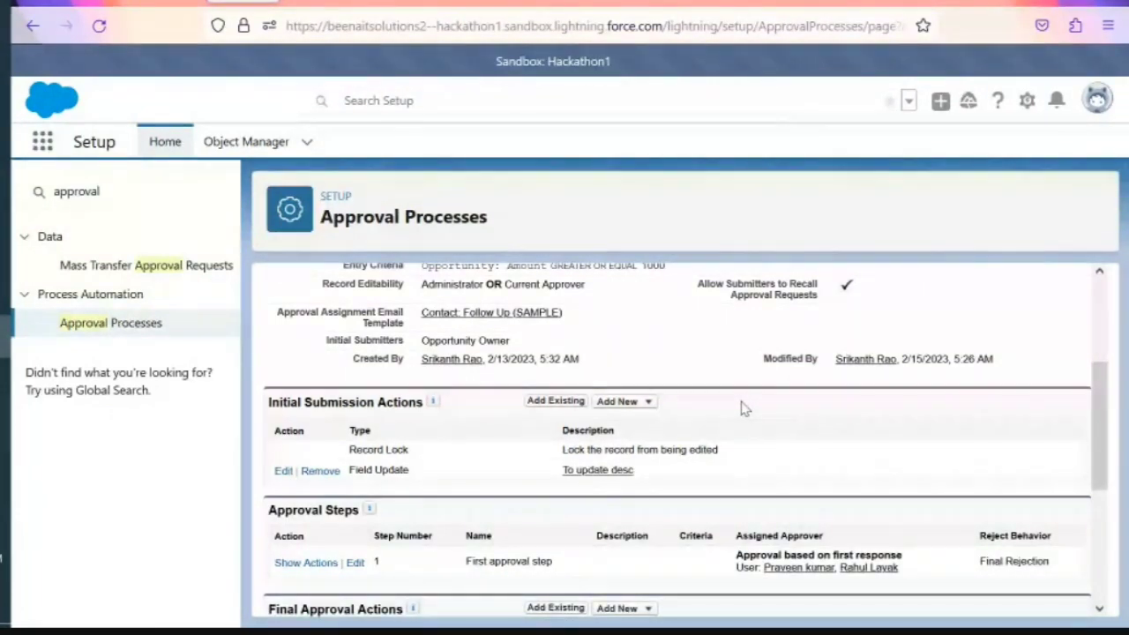
{"action": "left_click_drag", "start_coordinate": [425, 403], "coordinate": [269, 404]}
{"action": "left_click", "coordinate": [467, 410]}
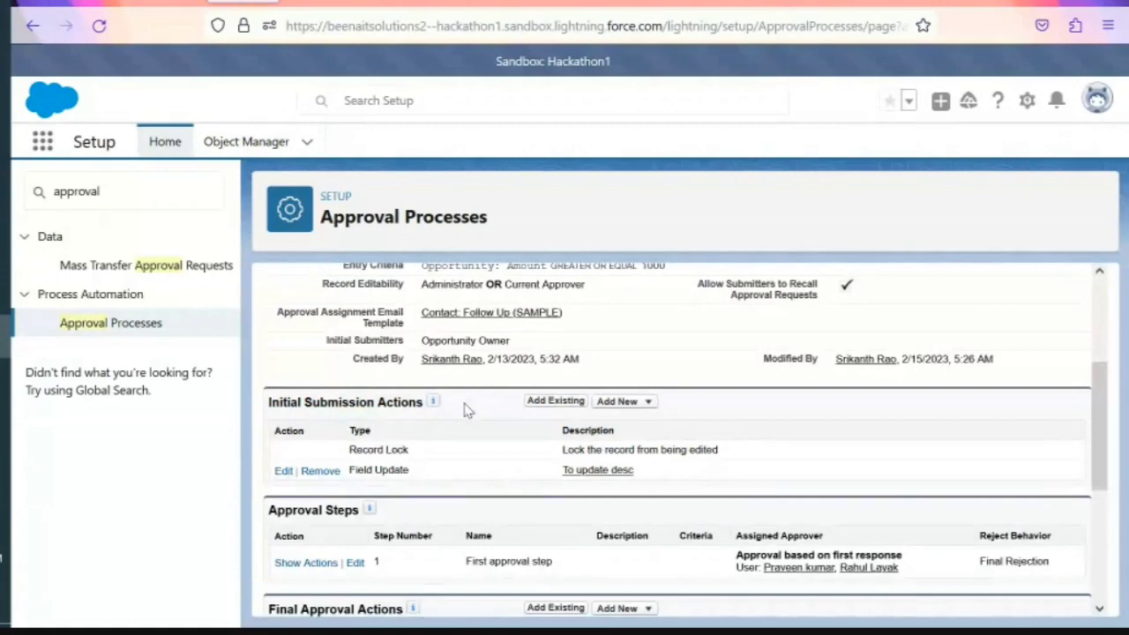
Review the Discount Approval Process's definition details, including entry criteria, record editability and initial submitters, along with its initial submission actions
{"action": "scroll", "coordinate": [467, 410], "scroll_direction": "down", "scroll_amount": 1}
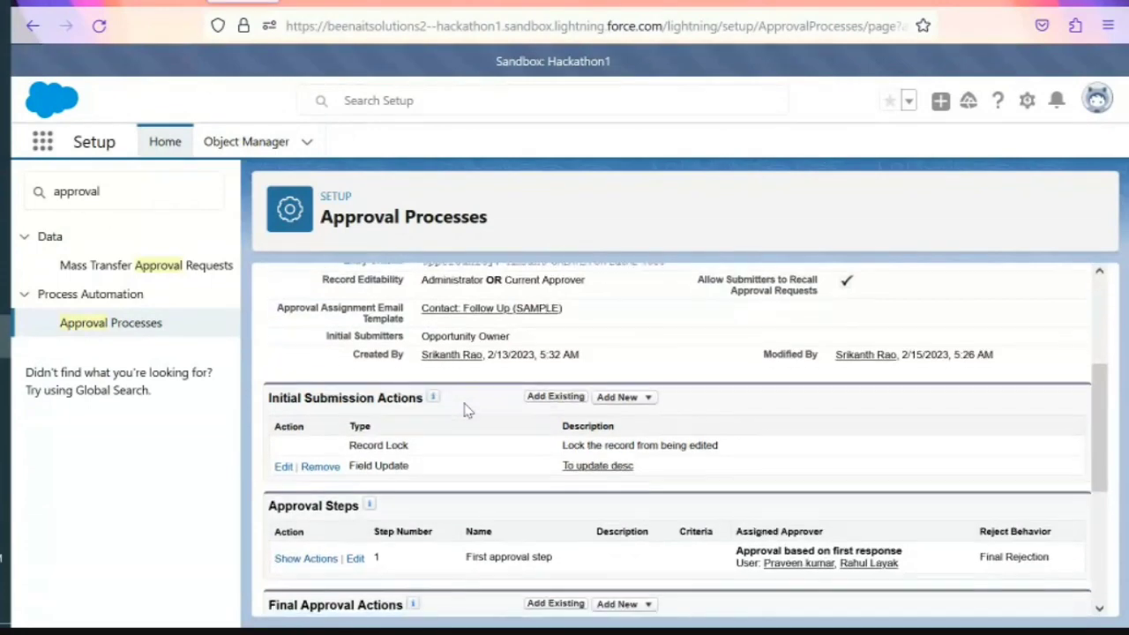
{"action": "scroll", "coordinate": [468, 410], "scroll_direction": "up", "scroll_amount": 2}
{"action": "scroll", "coordinate": [467, 410], "scroll_direction": "up", "scroll_amount": 3}
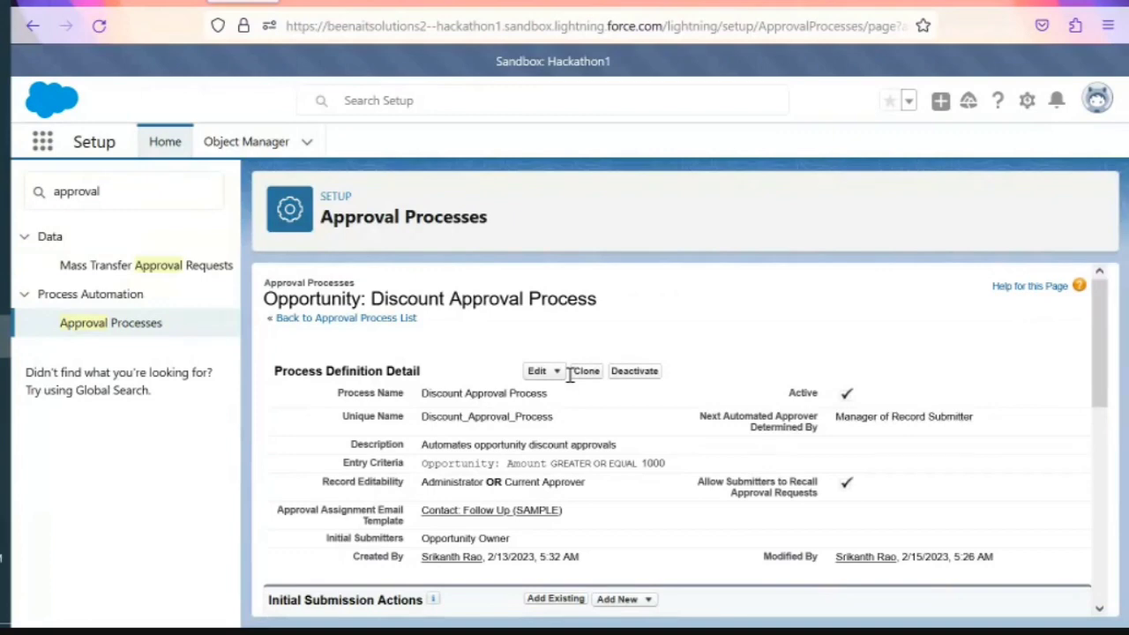
{"action": "scroll", "coordinate": [571, 374], "scroll_direction": "down", "scroll_amount": 3}
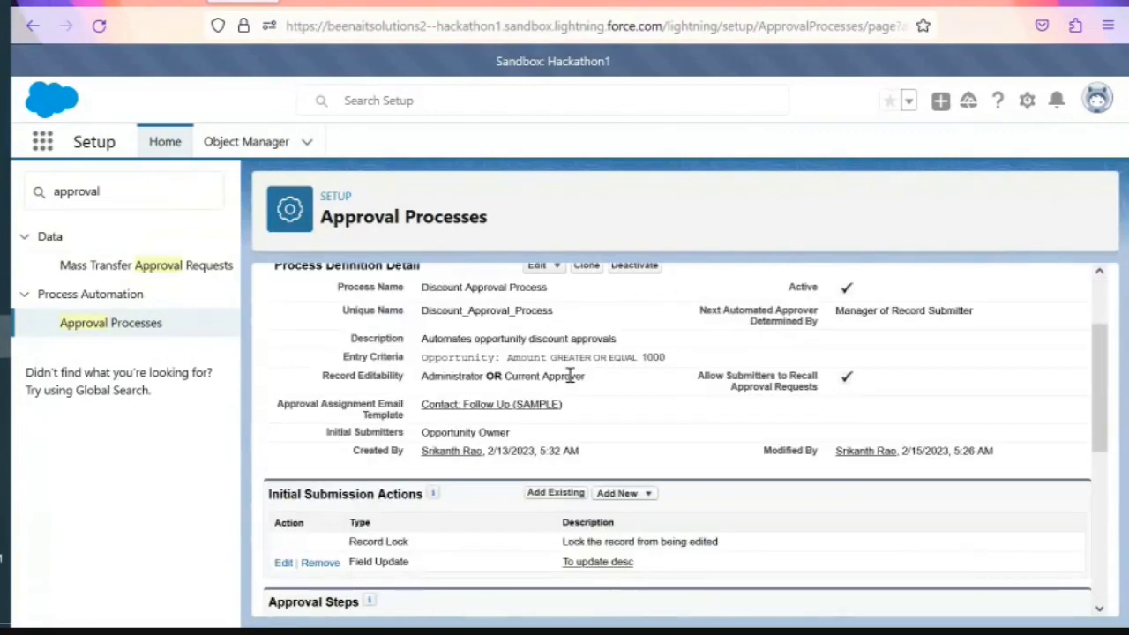
{"action": "scroll", "coordinate": [574, 401], "scroll_direction": "down", "scroll_amount": 1}
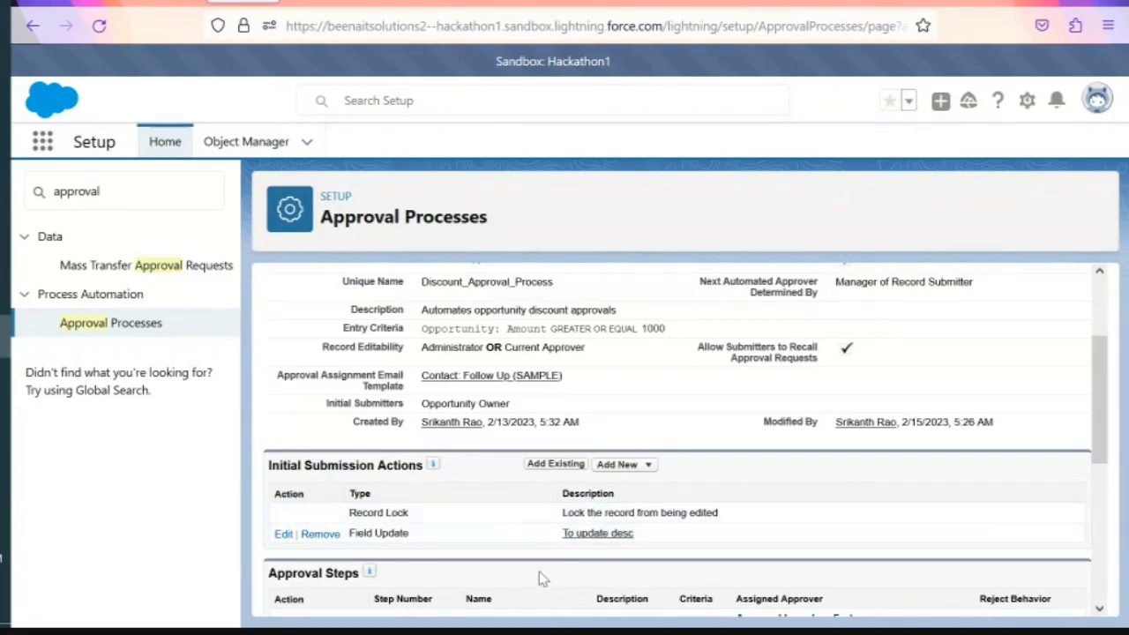
Review the Final Approval Actions, Final Rejection Actions and Recall Actions sections, highlighting the final approval and rejection headings
{"action": "scroll", "coordinate": [542, 578], "scroll_direction": "down", "scroll_amount": 4}
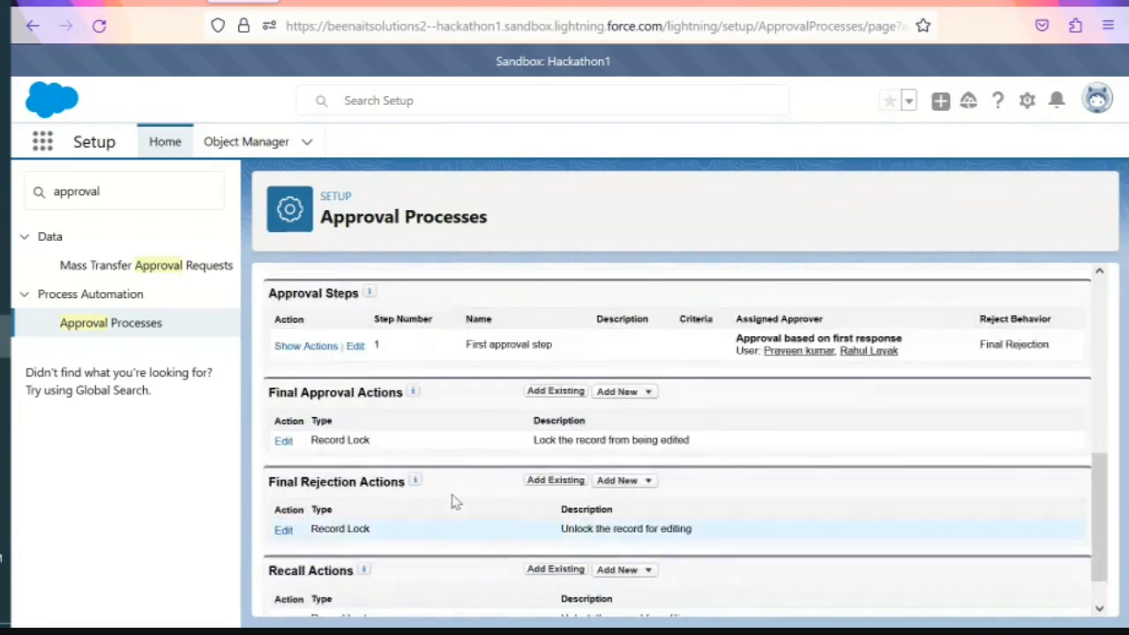
{"action": "left_click_drag", "start_coordinate": [422, 392], "coordinate": [263, 393]}
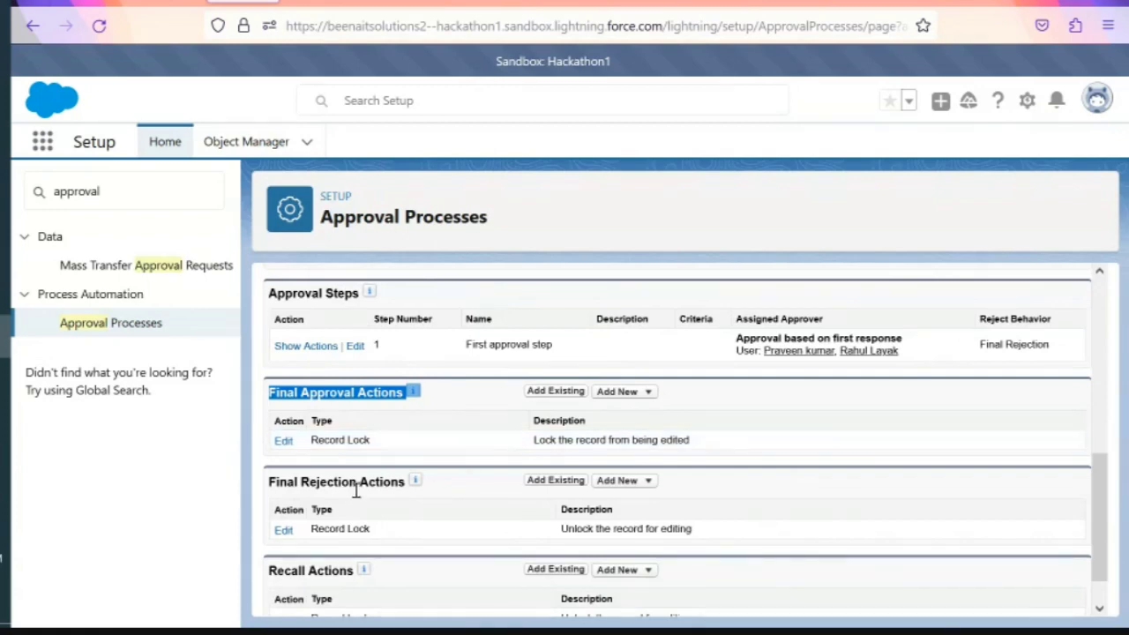
{"action": "double_click", "coordinate": [322, 483]}
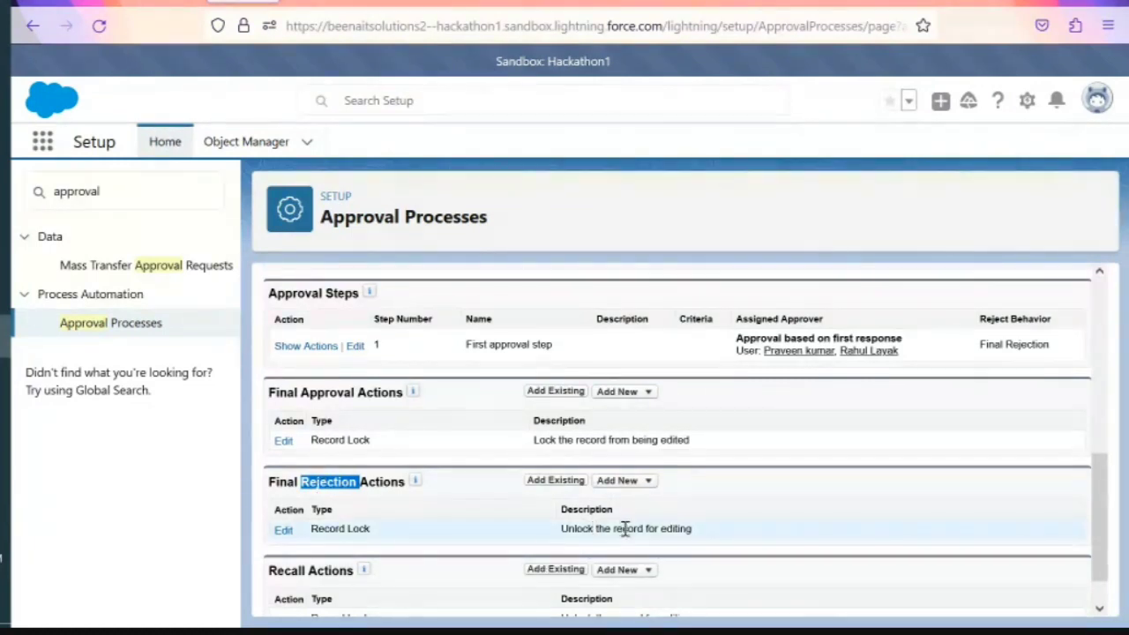
{"action": "scroll", "coordinate": [625, 529], "scroll_direction": "down", "scroll_amount": 1}
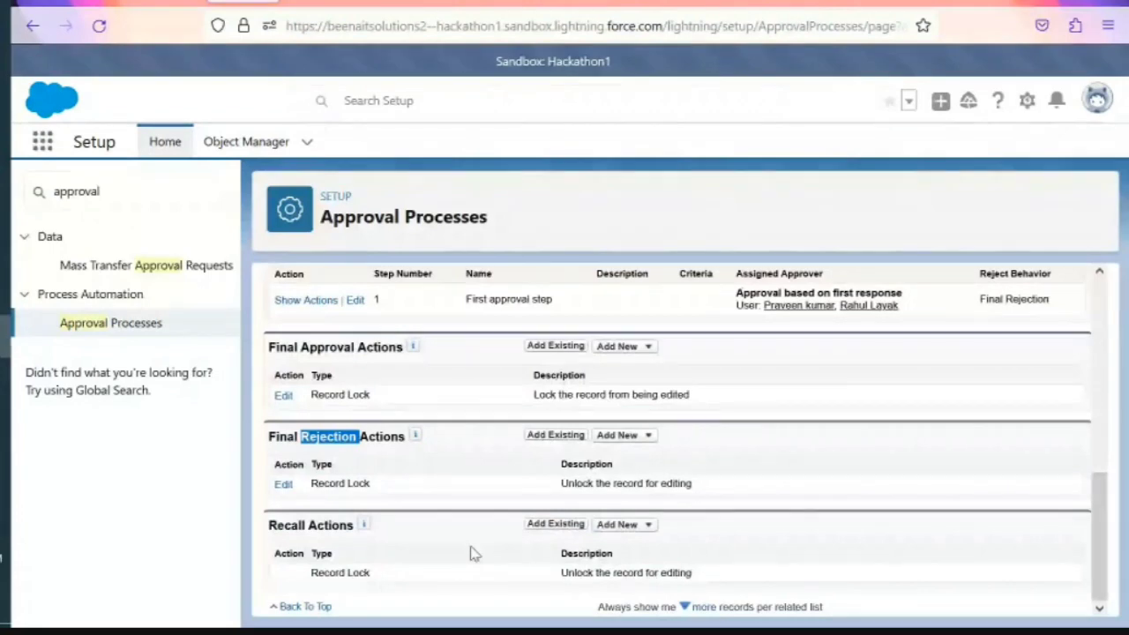
Return to the Initial Submission Actions section and highlight its heading and the Record Lock entry
{"action": "scroll", "coordinate": [474, 553], "scroll_direction": "up", "scroll_amount": 5}
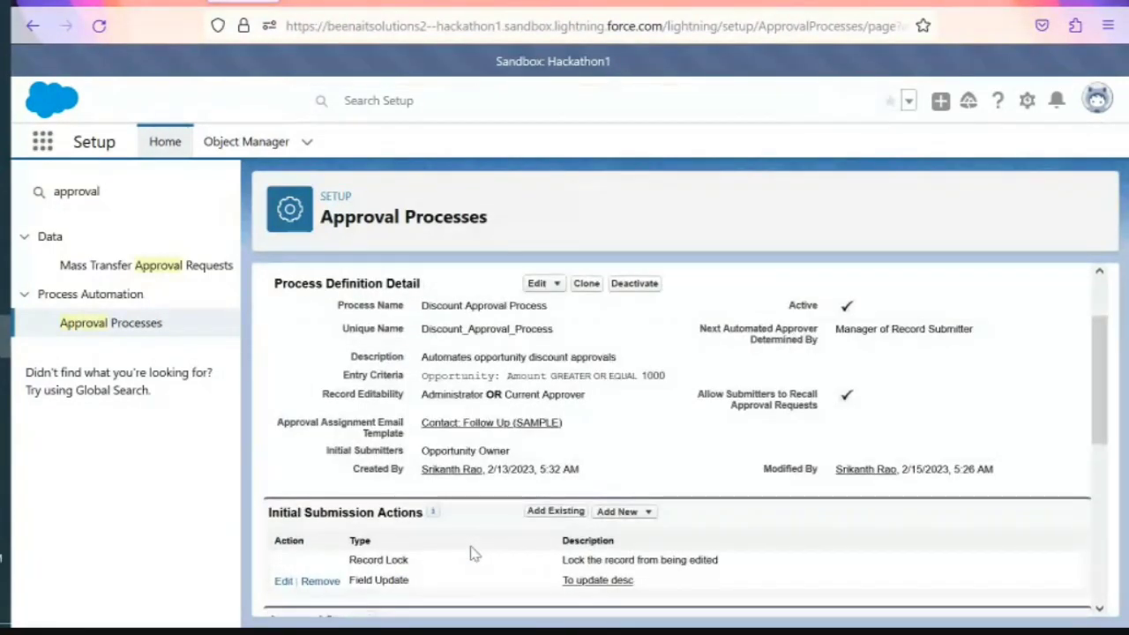
{"action": "triple_click", "coordinate": [473, 508]}
{"action": "scroll", "coordinate": [474, 506], "scroll_direction": "down", "scroll_amount": 2}
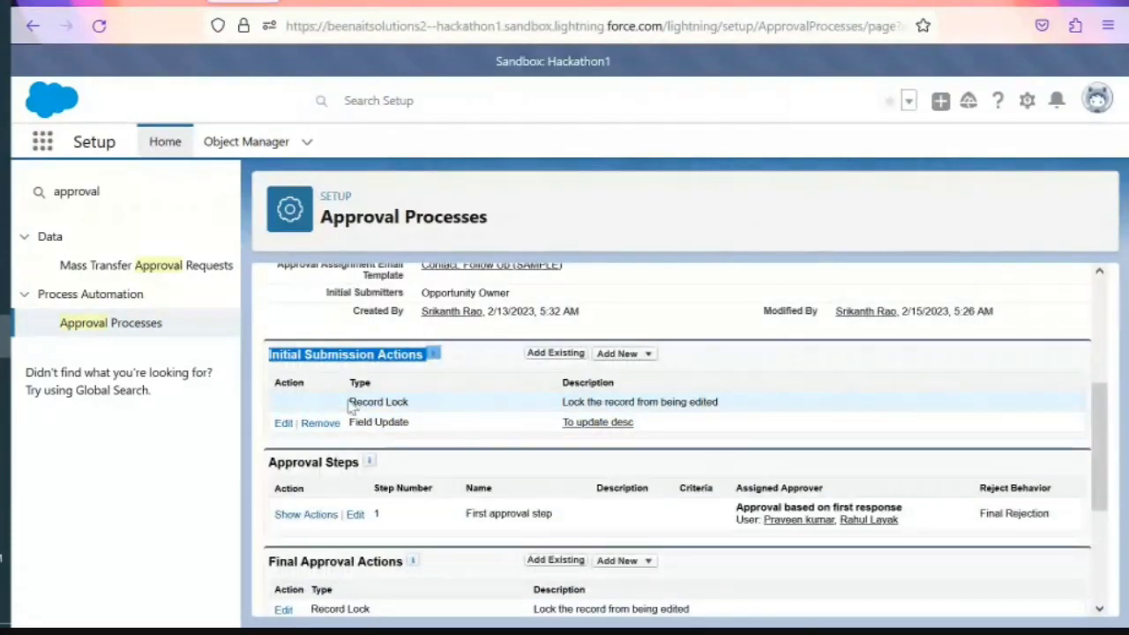
{"action": "left_click_drag", "start_coordinate": [350, 404], "coordinate": [433, 406]}
{"action": "triple_click", "coordinate": [433, 406]}
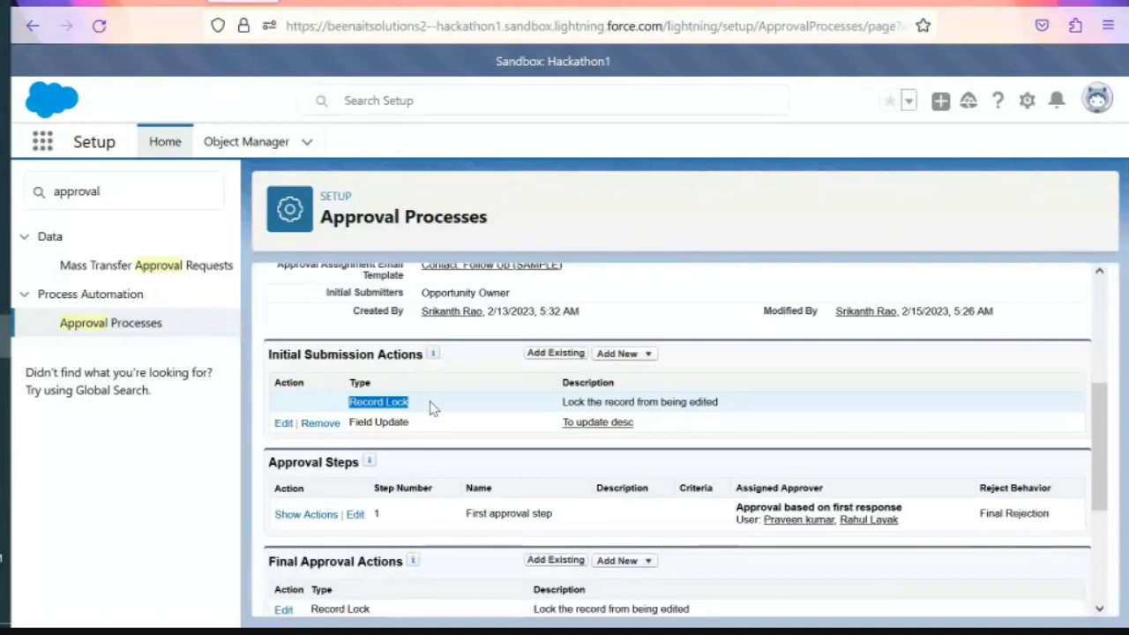
{"action": "left_click", "coordinate": [448, 392]}
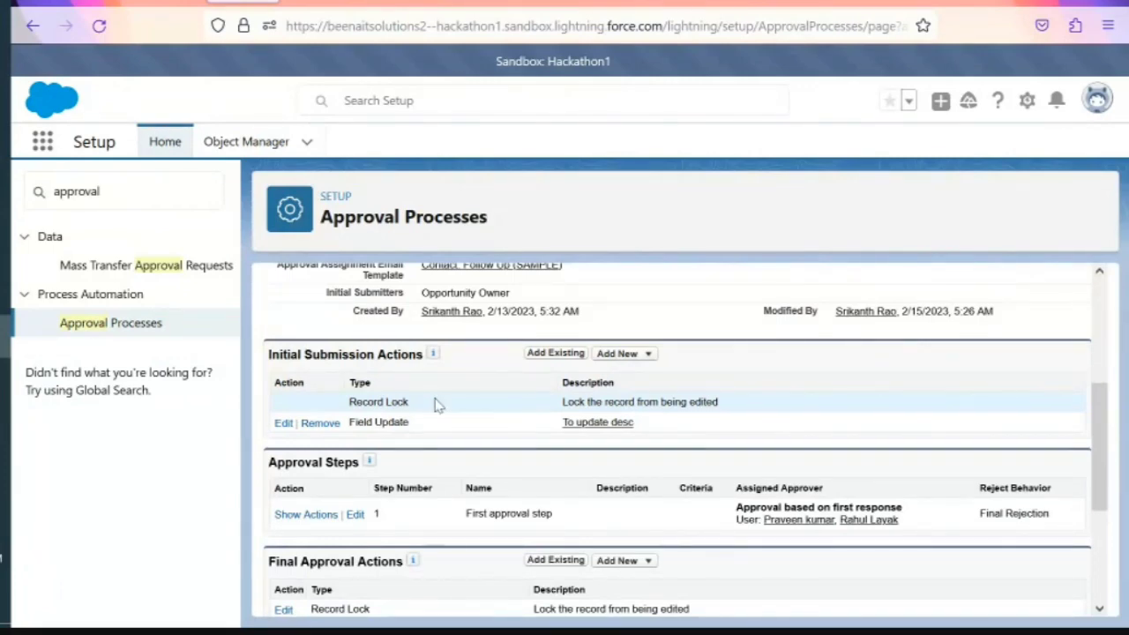
{"action": "left_click_drag", "start_coordinate": [433, 403], "coordinate": [353, 401]}
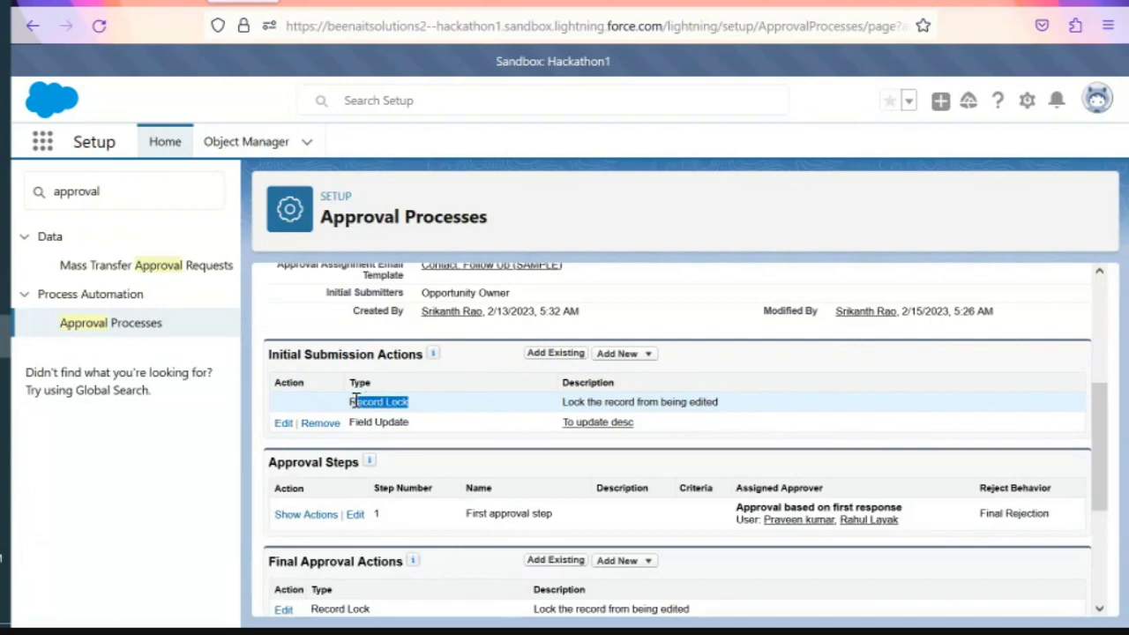
{"action": "left_click", "coordinate": [422, 406]}
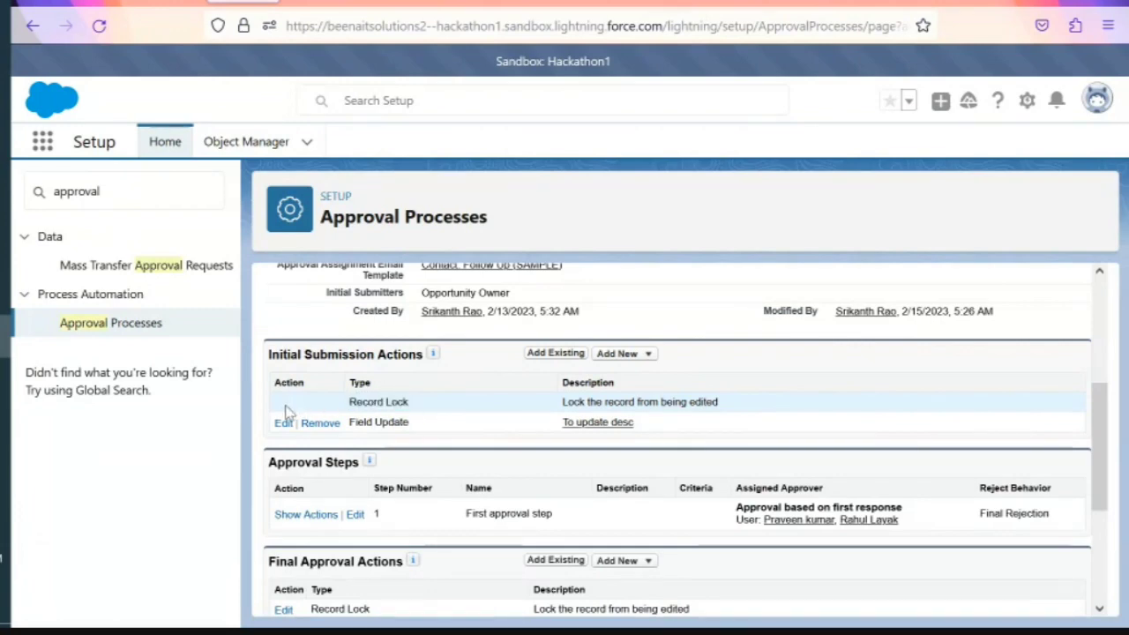
Review the whole Discount Approval Process page, from its definition details through the approval steps to the final approval, rejection and recall actions
{"action": "scroll", "coordinate": [420, 432], "scroll_direction": "down", "scroll_amount": 3}
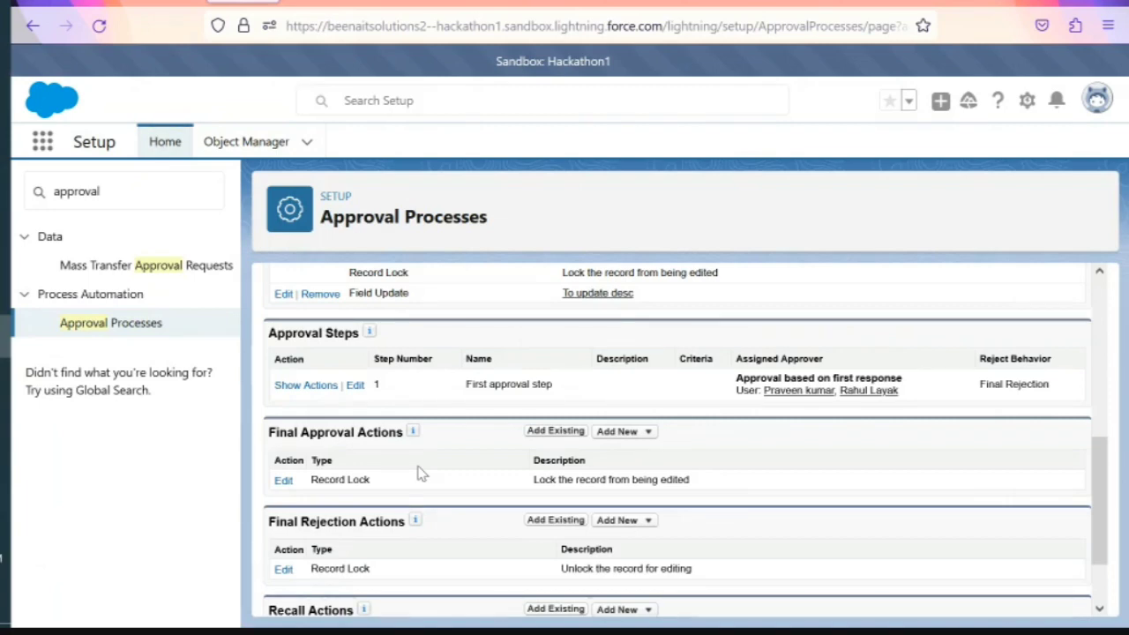
{"action": "scroll", "coordinate": [420, 473], "scroll_direction": "down", "scroll_amount": 2}
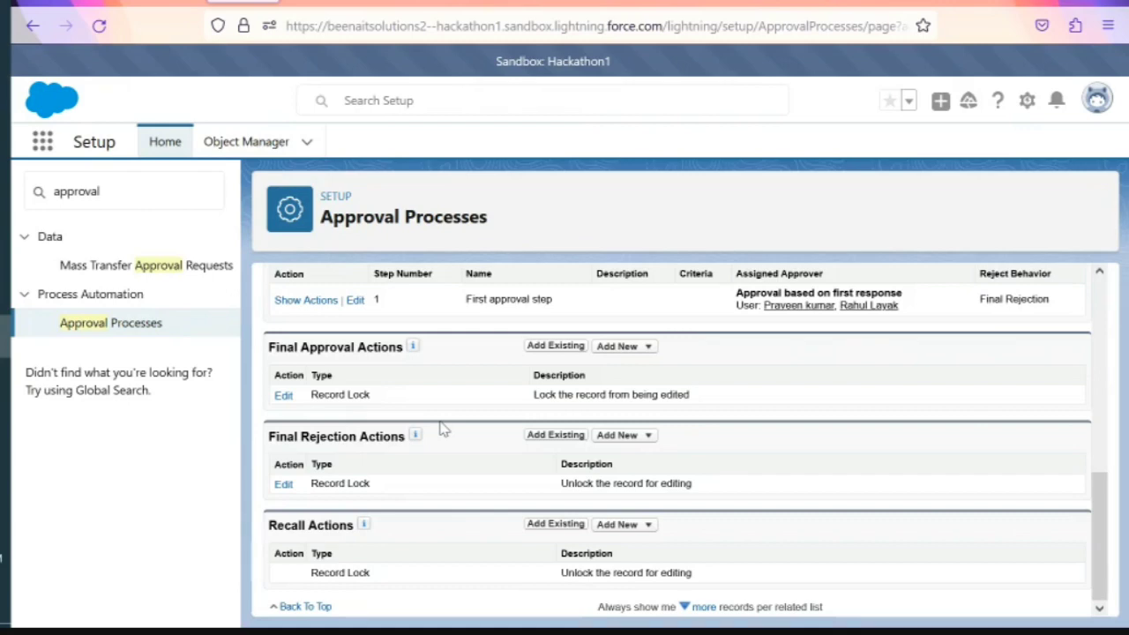
{"action": "scroll", "coordinate": [444, 429], "scroll_direction": "up", "scroll_amount": 3}
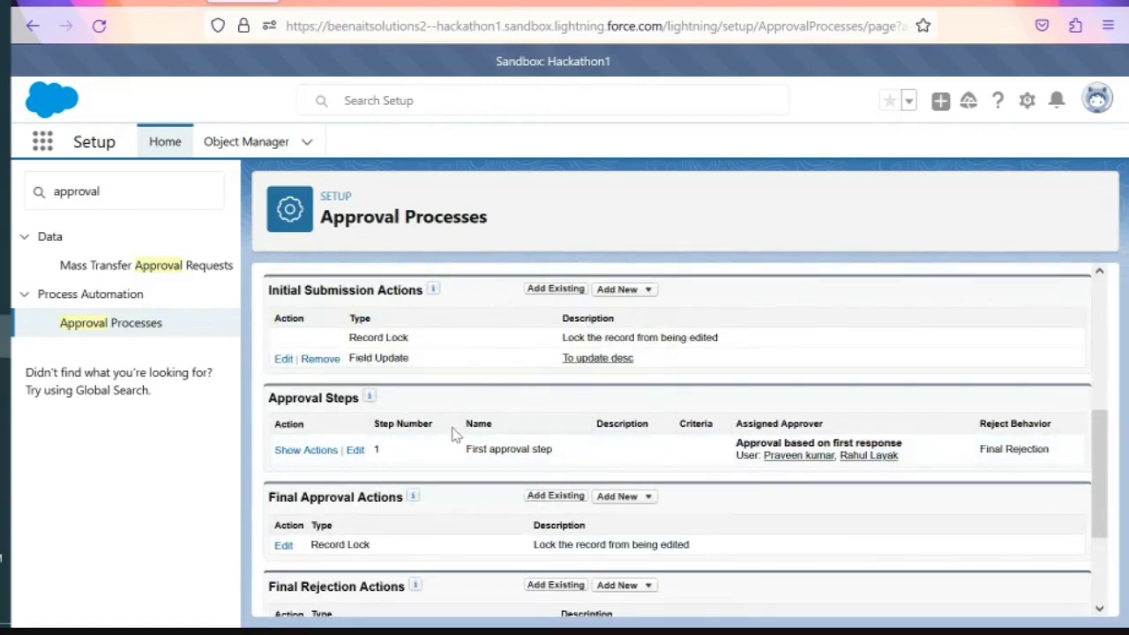
{"action": "scroll", "coordinate": [454, 433], "scroll_direction": "up", "scroll_amount": 4}
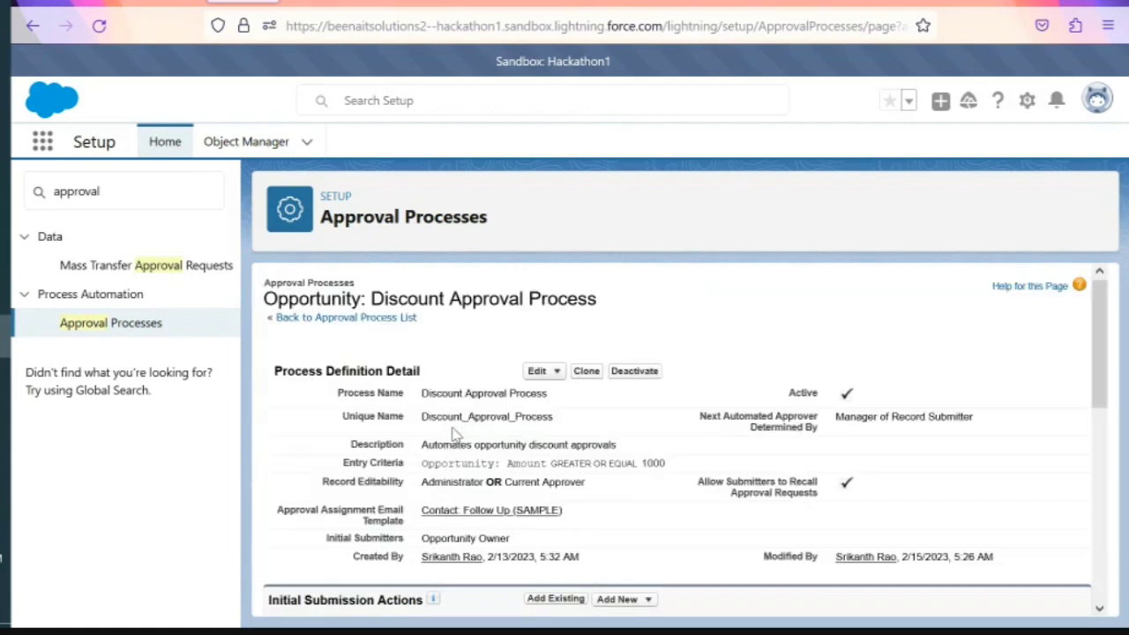
{"action": "scroll", "coordinate": [454, 434], "scroll_direction": "down", "scroll_amount": 4}
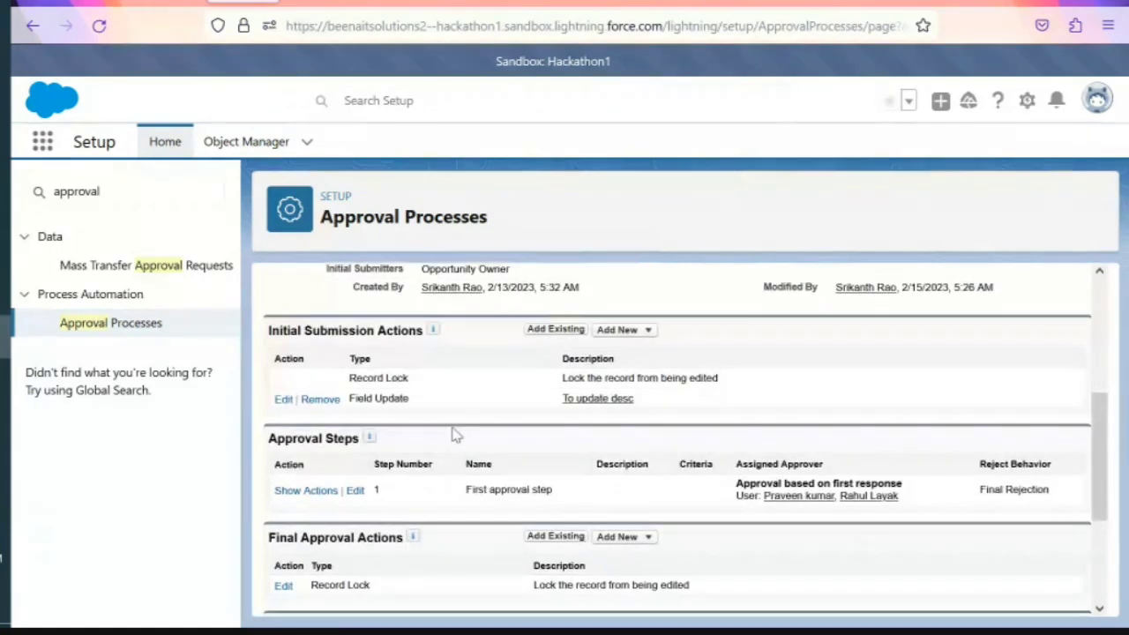
{"action": "scroll", "coordinate": [454, 434], "scroll_direction": "down", "scroll_amount": 2}
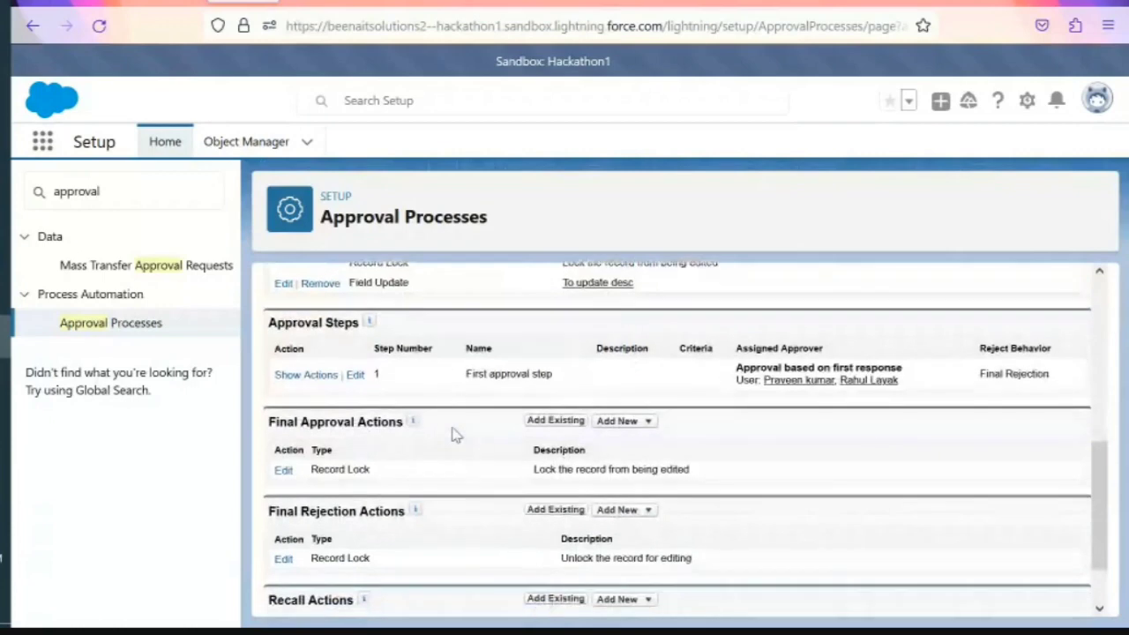
Examine the first approval step's entry, highlighting its name and step number and the Approval Steps heading
{"action": "scroll", "coordinate": [455, 434], "scroll_direction": "up", "scroll_amount": 2}
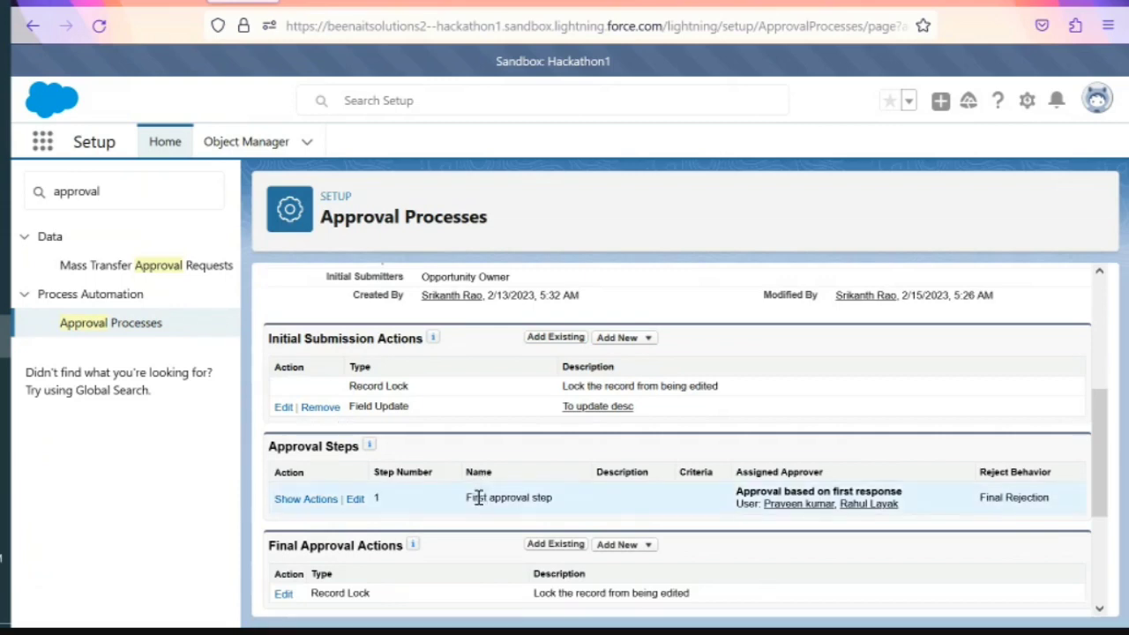
{"action": "triple_click", "coordinate": [477, 498]}
{"action": "left_click", "coordinate": [393, 499]}
{"action": "double_click", "coordinate": [378, 499]}
{"action": "left_click", "coordinate": [390, 504]}
{"action": "double_click", "coordinate": [378, 499]}
{"action": "left_click", "coordinate": [390, 503]}
{"action": "double_click", "coordinate": [377, 499]}
{"action": "left_click", "coordinate": [405, 504]}
{"action": "double_click", "coordinate": [377, 498]}
{"action": "left_click", "coordinate": [410, 506]}
{"action": "double_click", "coordinate": [376, 499]}
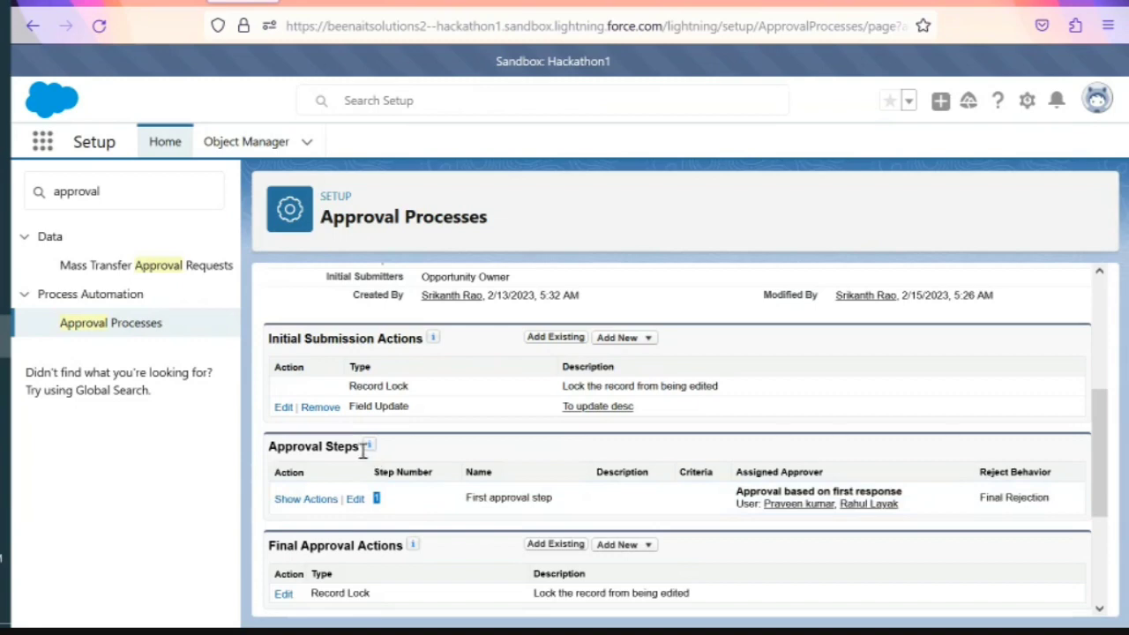
{"action": "left_click_drag", "start_coordinate": [362, 448], "coordinate": [271, 447]}
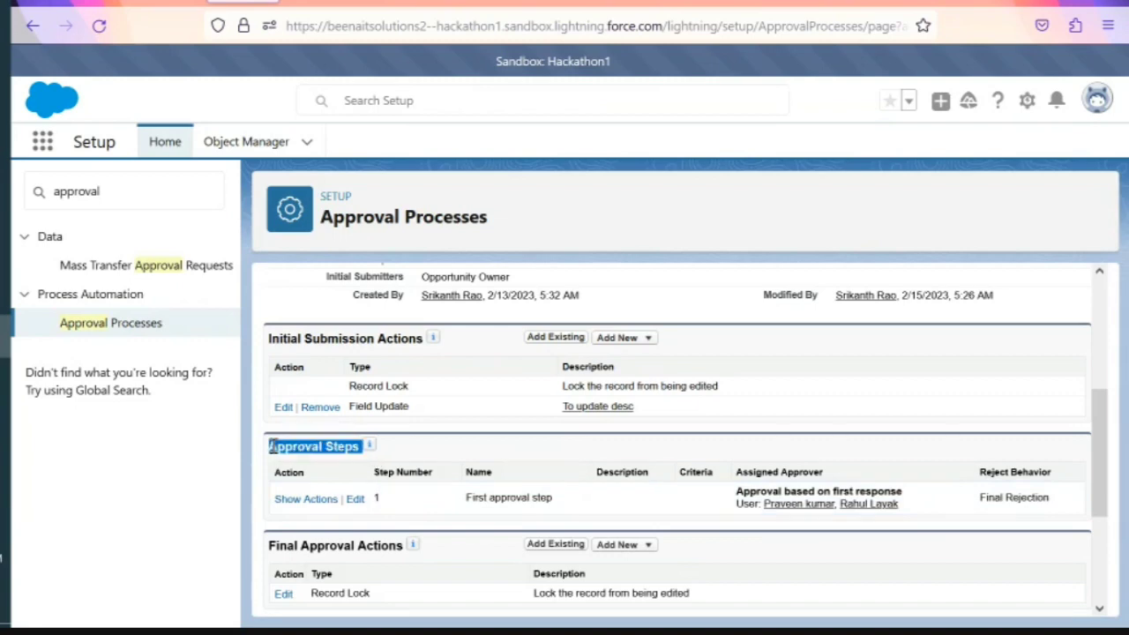
{"action": "triple_click", "coordinate": [433, 452]}
{"action": "left_click", "coordinate": [433, 452]}
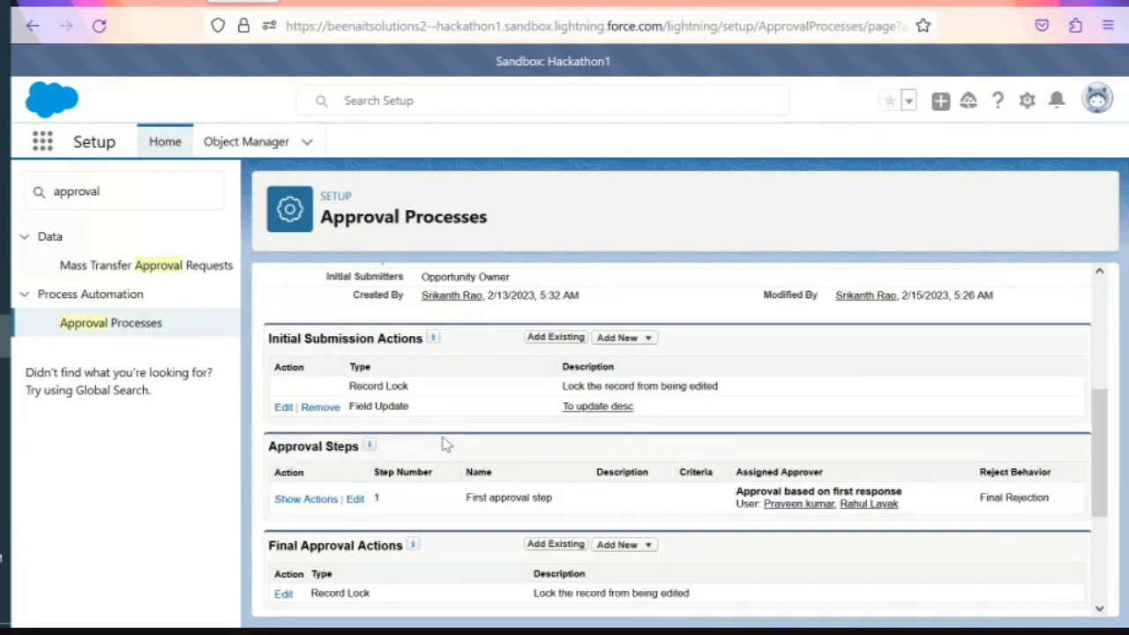
Examine the process definition details, highlighting the Approval Assignment Email Template label and its template, and the Record Editability value
{"action": "scroll", "coordinate": [445, 443], "scroll_direction": "up", "scroll_amount": 3}
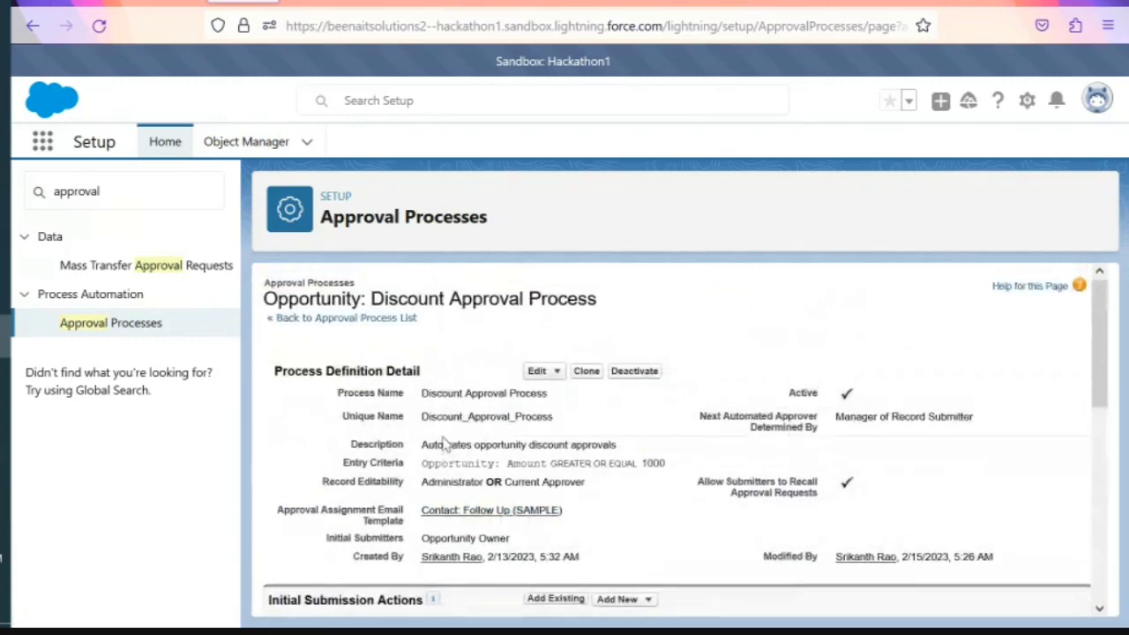
{"action": "scroll", "coordinate": [445, 441], "scroll_direction": "down", "scroll_amount": 1}
{"action": "scroll", "coordinate": [446, 441], "scroll_direction": "up", "scroll_amount": 1}
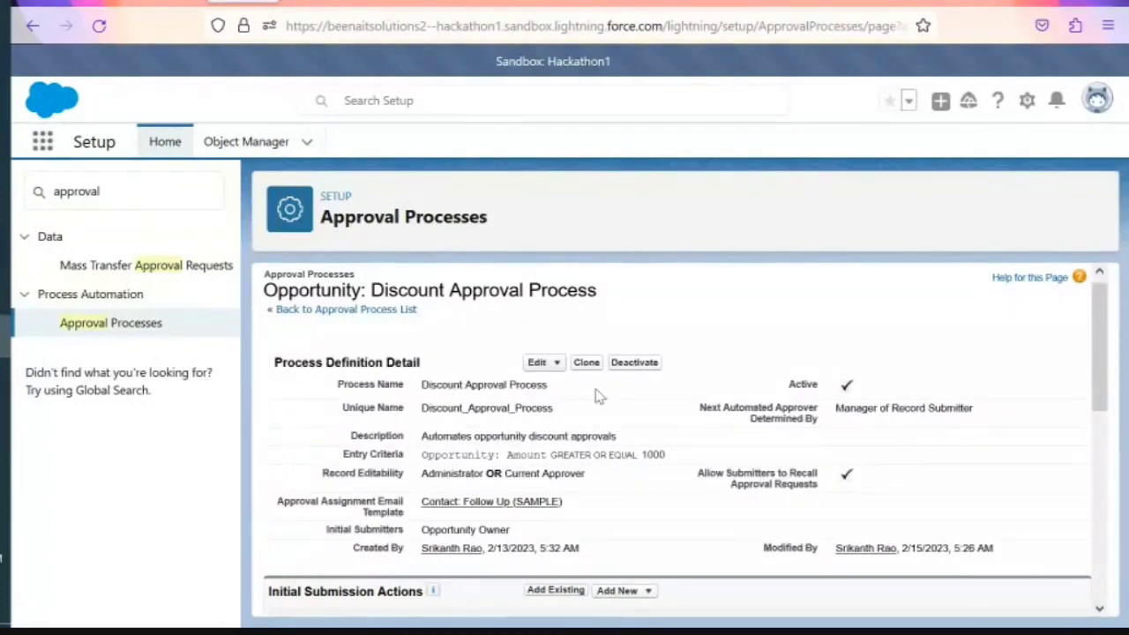
{"action": "scroll", "coordinate": [639, 473], "scroll_direction": "down", "scroll_amount": 4}
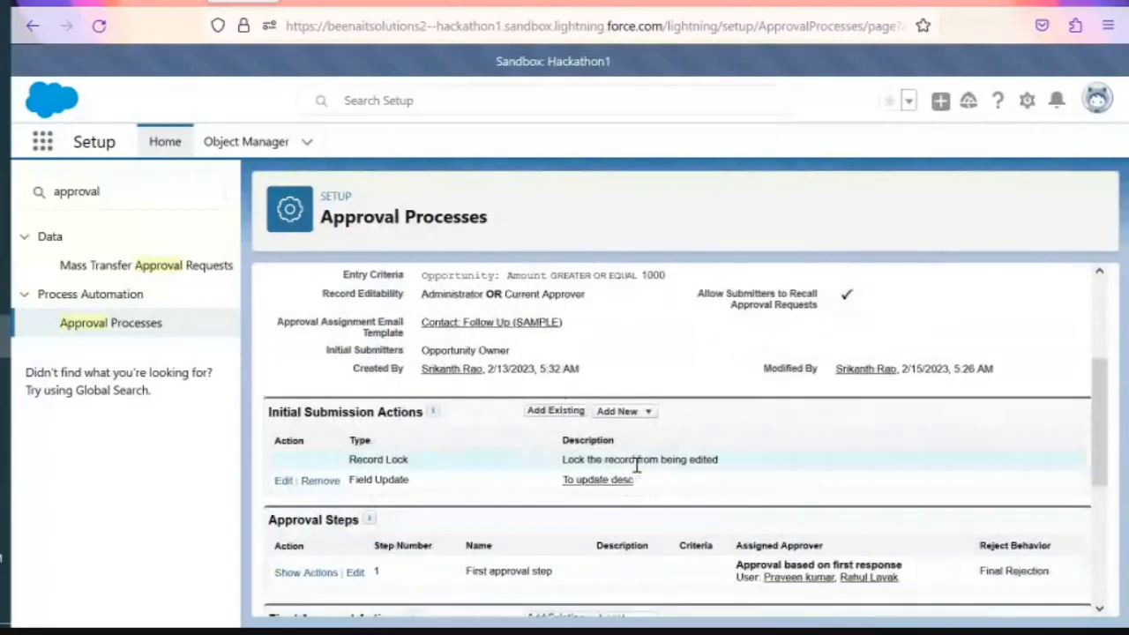
{"action": "scroll", "coordinate": [639, 473], "scroll_direction": "up", "scroll_amount": 4}
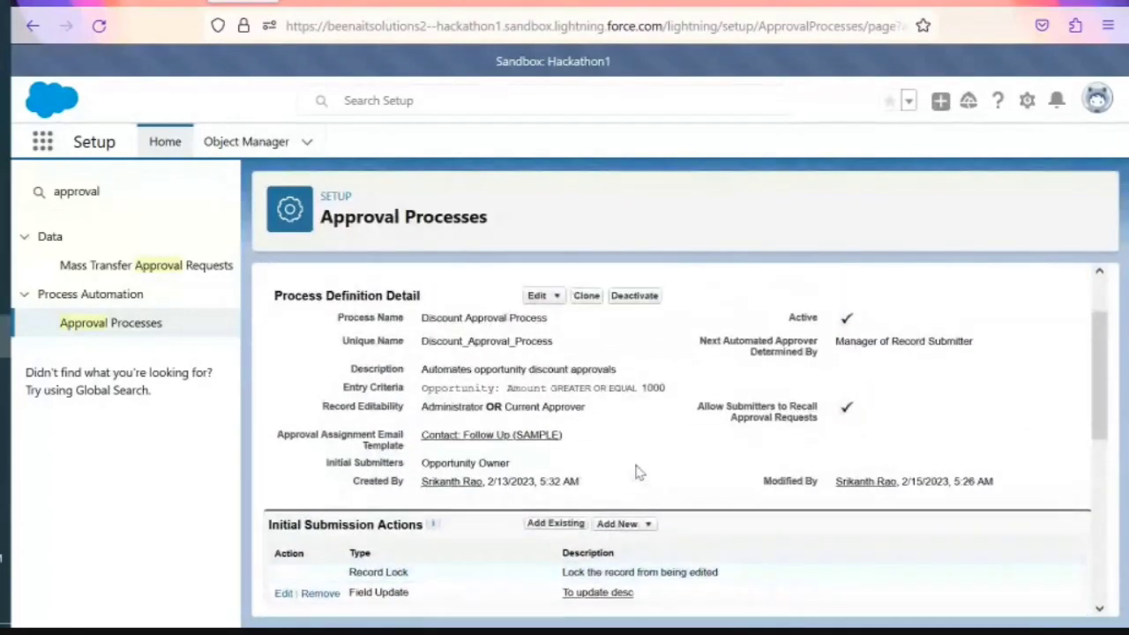
{"action": "scroll", "coordinate": [637, 467], "scroll_direction": "down", "scroll_amount": 2}
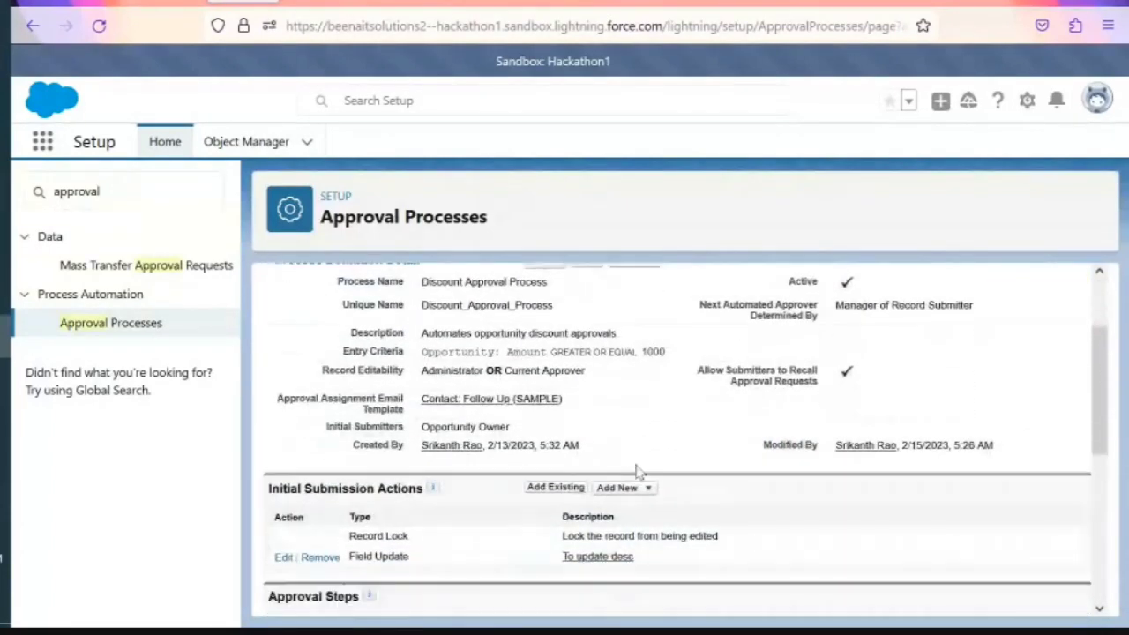
{"action": "left_click_drag", "start_coordinate": [408, 414], "coordinate": [278, 402]}
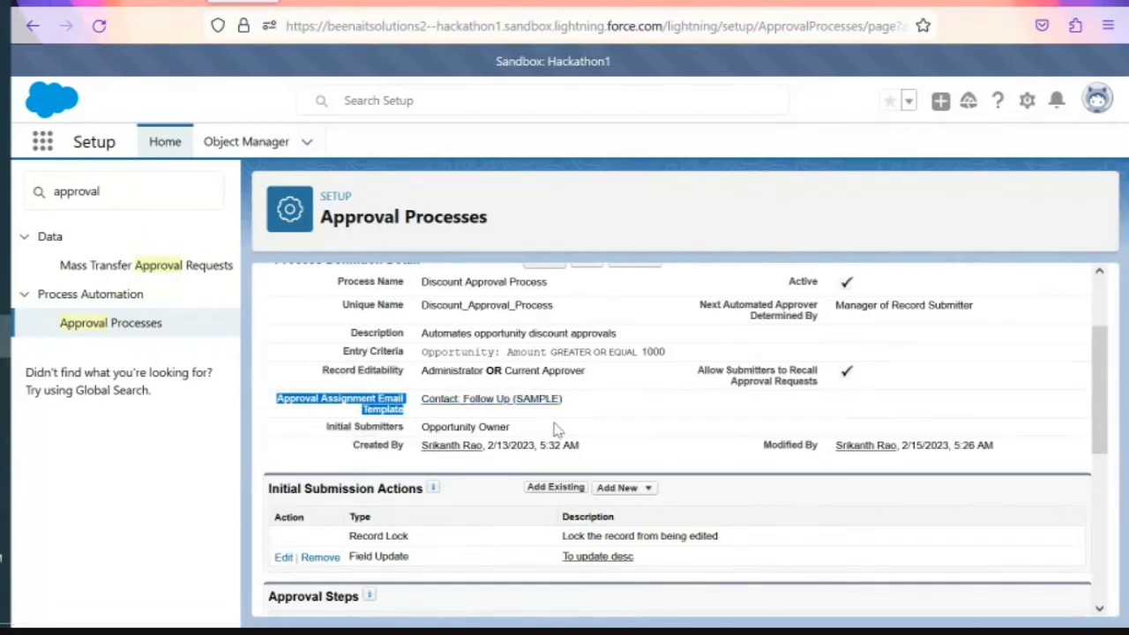
{"action": "scroll", "coordinate": [556, 430], "scroll_direction": "up", "scroll_amount": 2}
{"action": "left_click_drag", "start_coordinate": [569, 471], "coordinate": [424, 476]}
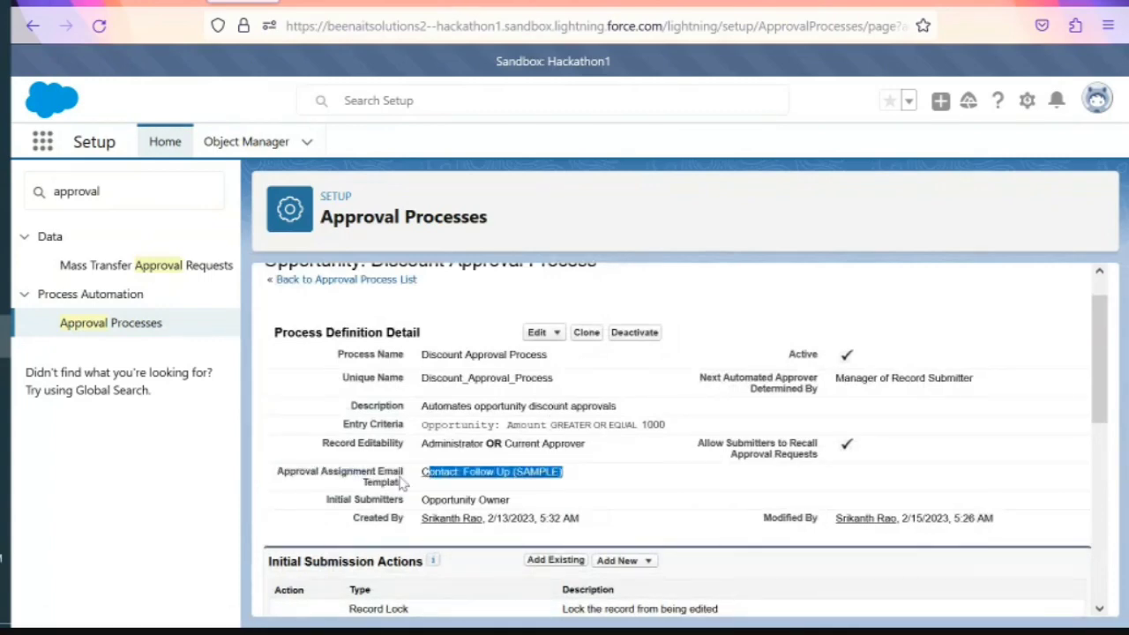
{"action": "left_click", "coordinate": [580, 449]}
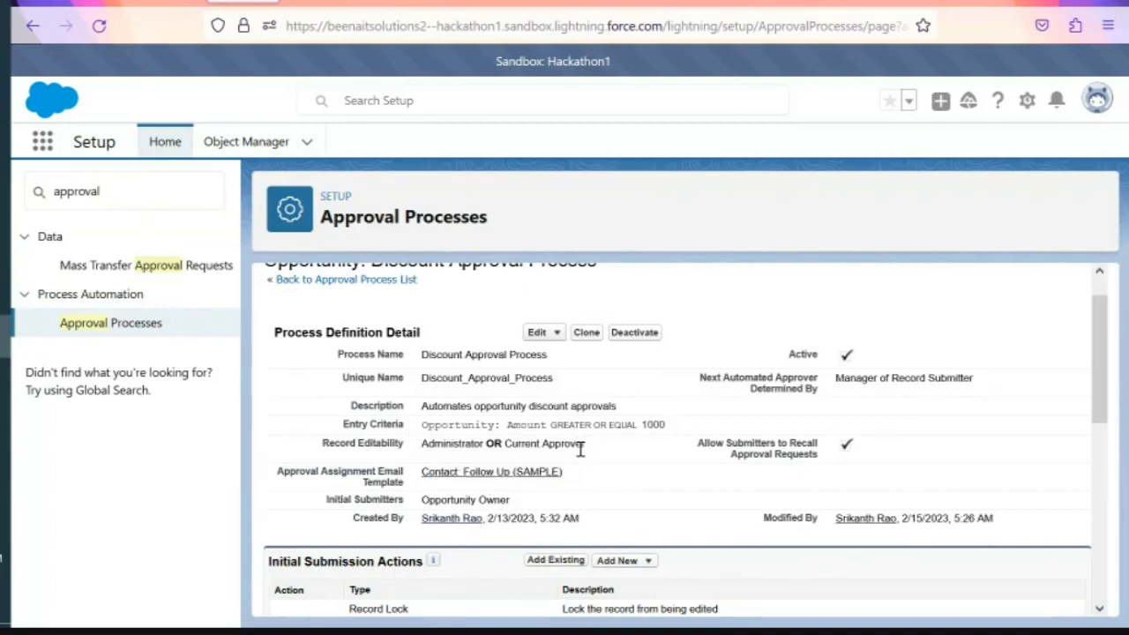
{"action": "left_click_drag", "start_coordinate": [580, 450], "coordinate": [422, 447]}
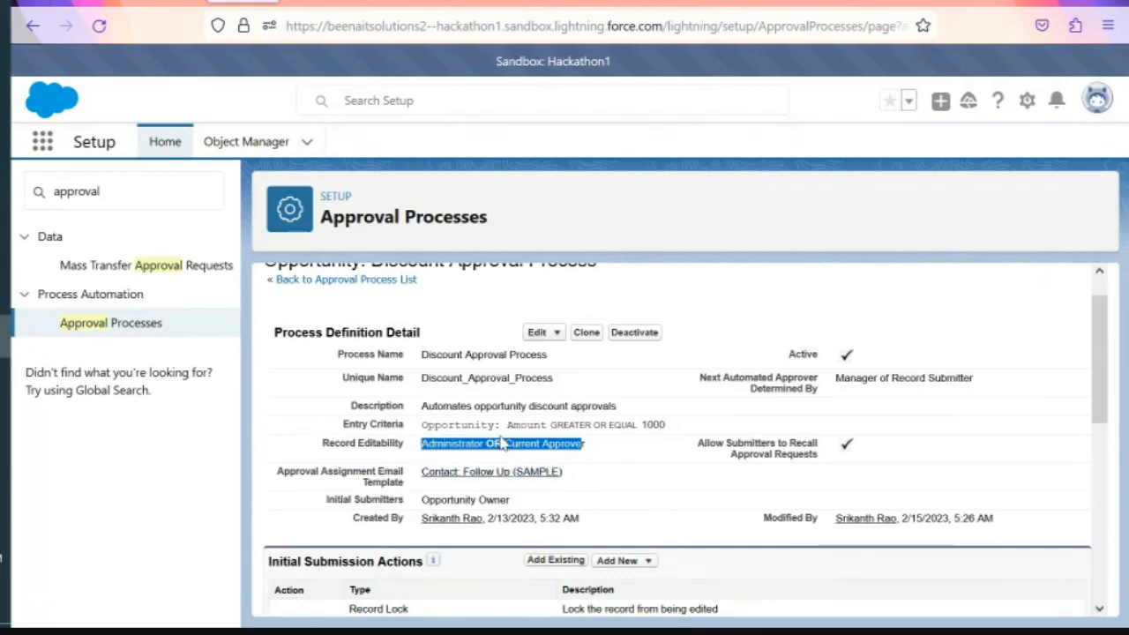
{"action": "left_click", "coordinate": [721, 464]}
Look through the process's submission actions, approval steps, and final approval, rejection and recall actions once more
{"action": "scroll", "coordinate": [721, 464], "scroll_direction": "down", "scroll_amount": 2}
{"action": "scroll", "coordinate": [720, 464], "scroll_direction": "down", "scroll_amount": 3}
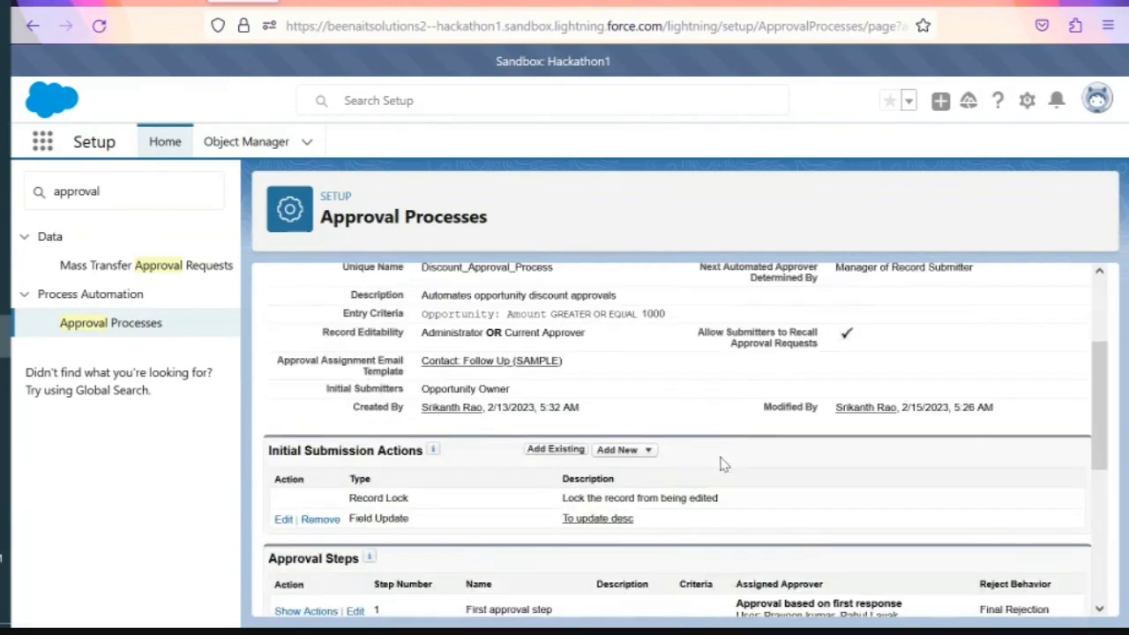
{"action": "scroll", "coordinate": [720, 464], "scroll_direction": "down", "scroll_amount": 5}
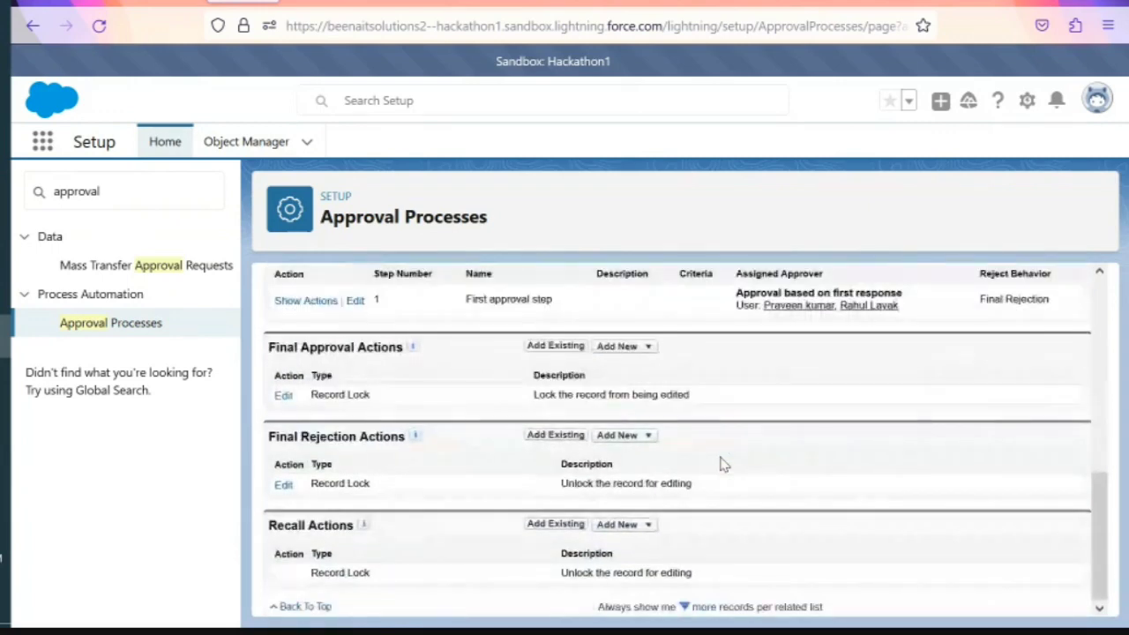
{"action": "scroll", "coordinate": [720, 464], "scroll_direction": "up", "scroll_amount": 8}
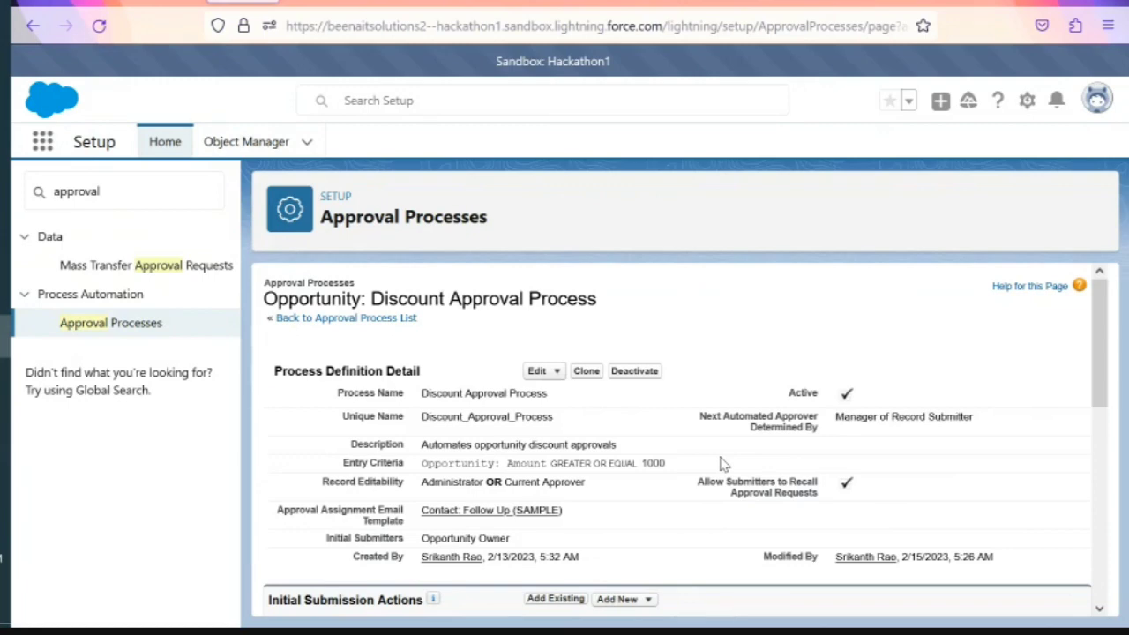
{"action": "scroll", "coordinate": [721, 463], "scroll_direction": "down", "scroll_amount": 5}
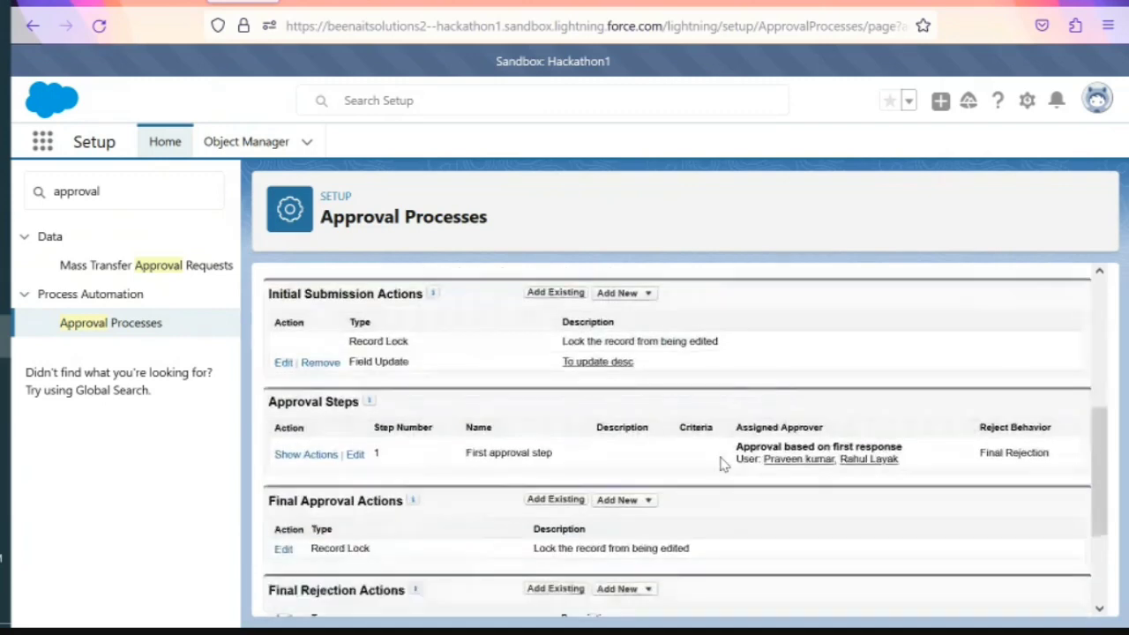
{"action": "scroll", "coordinate": [722, 463], "scroll_direction": "down", "scroll_amount": 3}
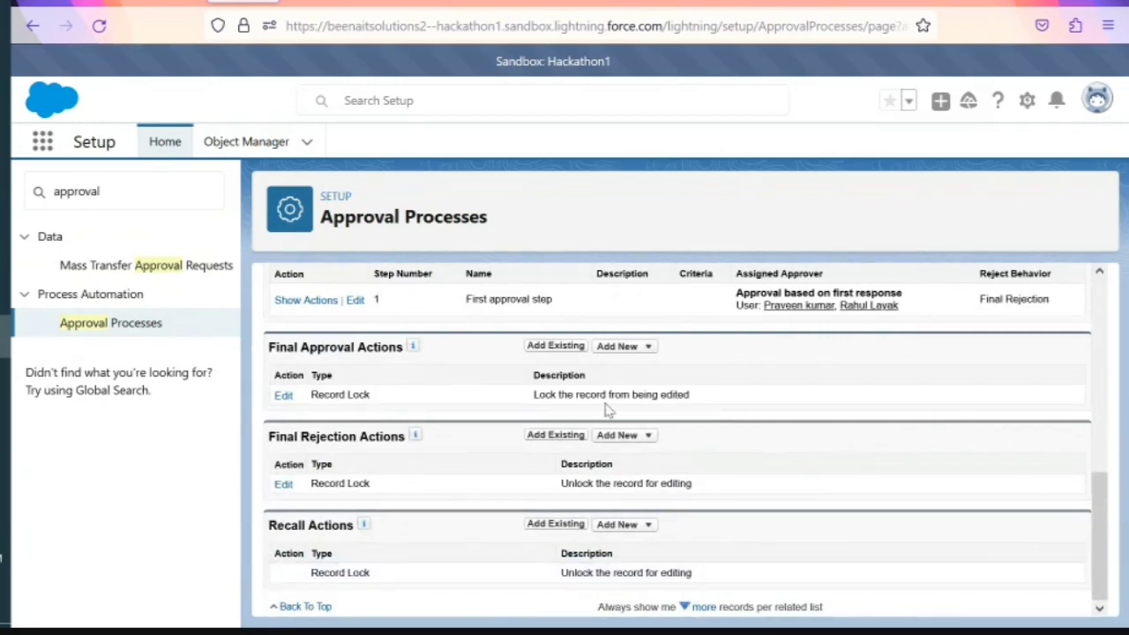
Return to the start of the approval process page and highlight the Opportunity: Discount Approval Process title
{"action": "scroll", "coordinate": [595, 578], "scroll_direction": "up", "scroll_amount": 8}
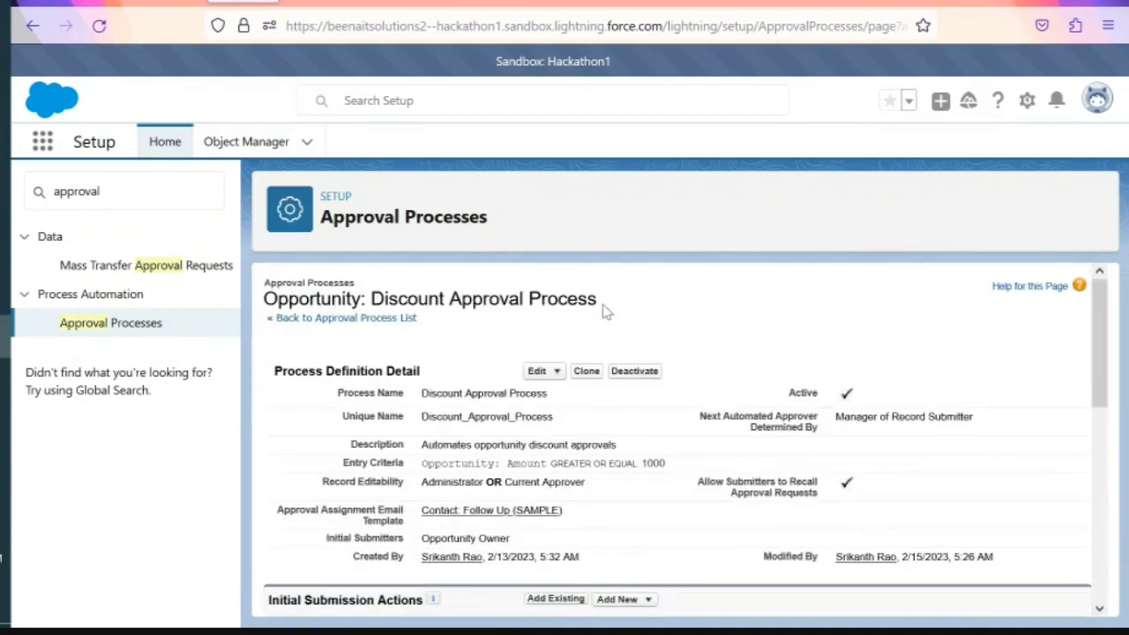
{"action": "left_click_drag", "start_coordinate": [600, 300], "coordinate": [263, 298]}
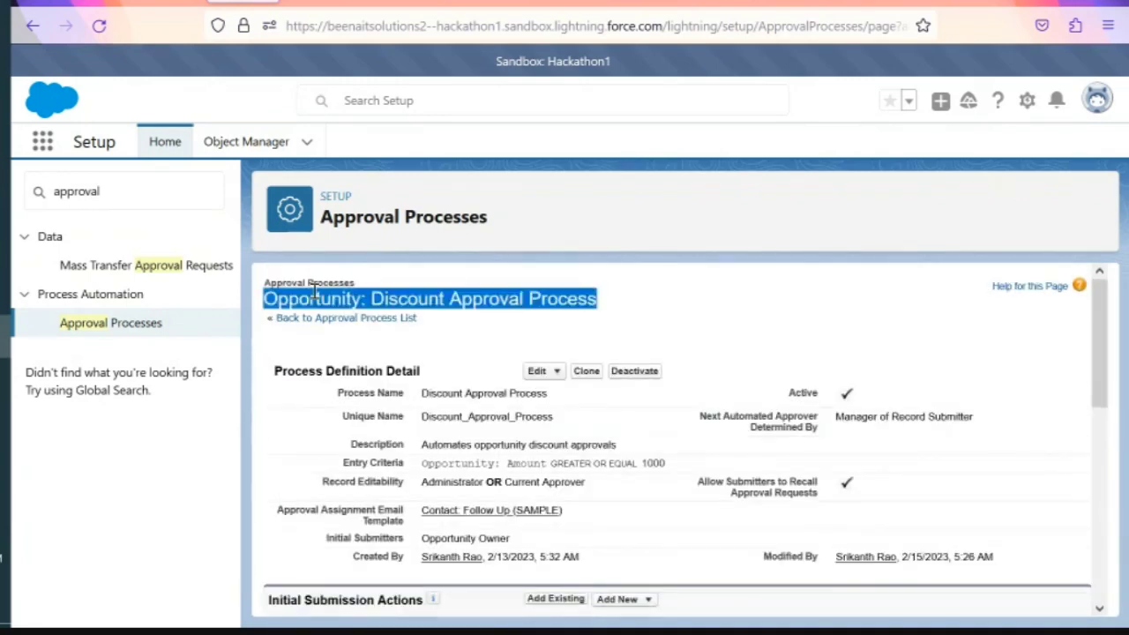
{"action": "left_click", "coordinate": [516, 326]}
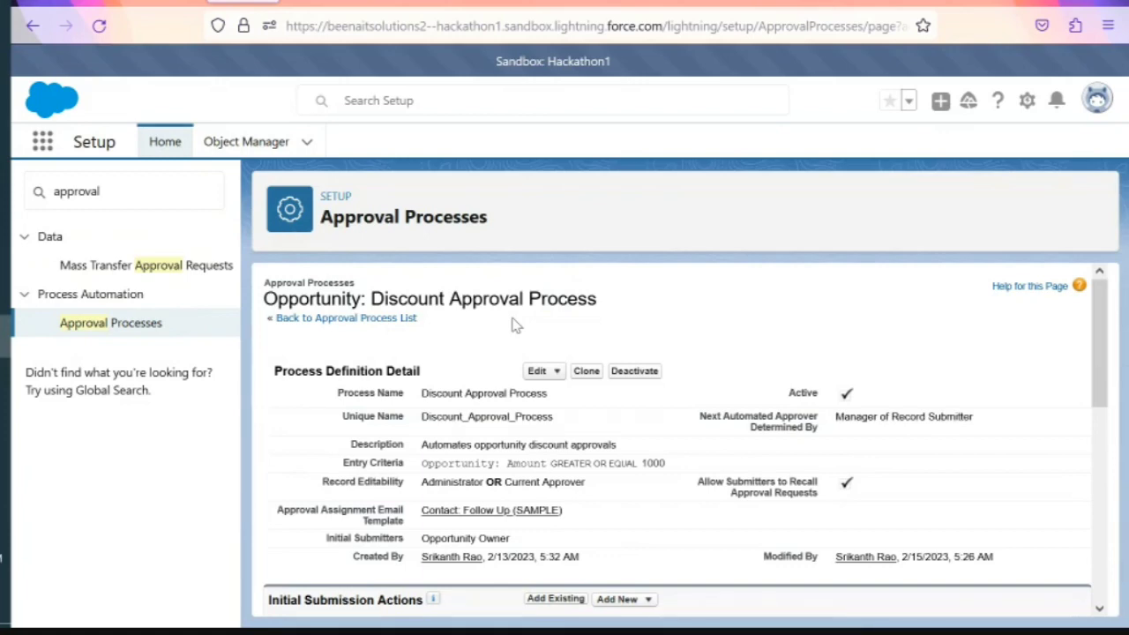
{"action": "triple_click", "coordinate": [516, 299]}
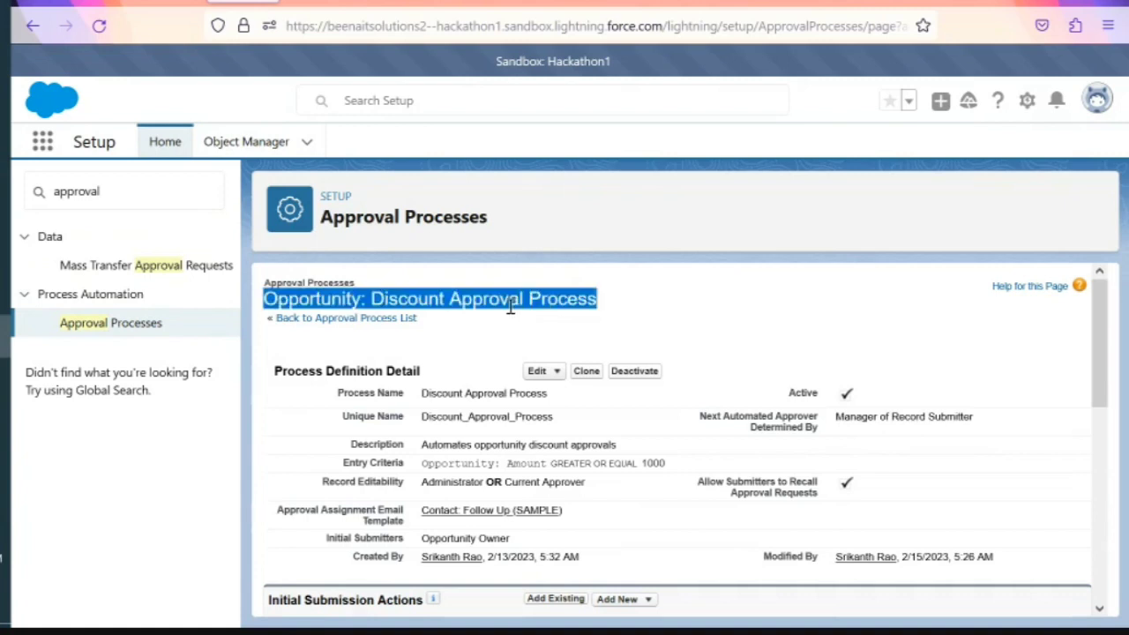
{"action": "left_click", "coordinate": [498, 338]}
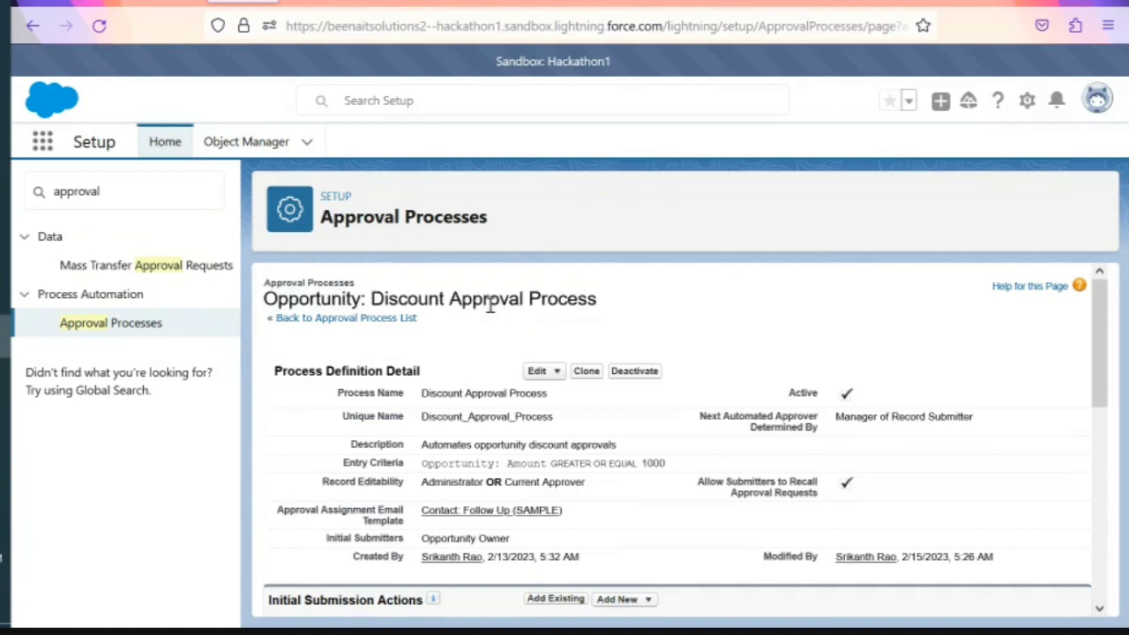
{"action": "double_click", "coordinate": [490, 301]}
{"action": "left_click", "coordinate": [482, 333]}
{"action": "triple_click", "coordinate": [481, 325]}
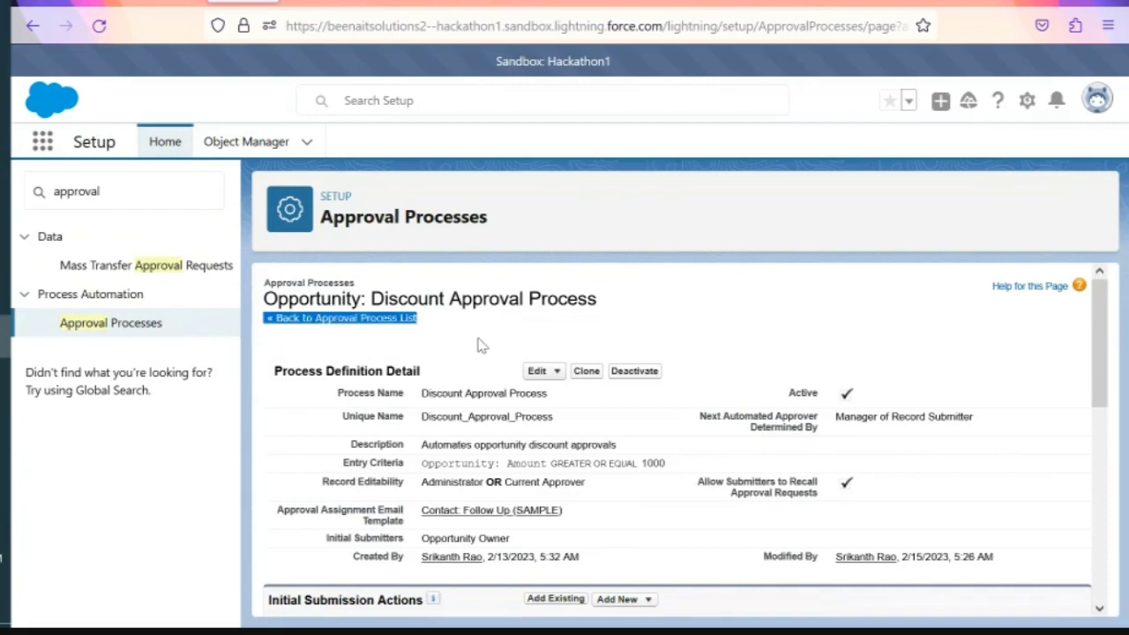